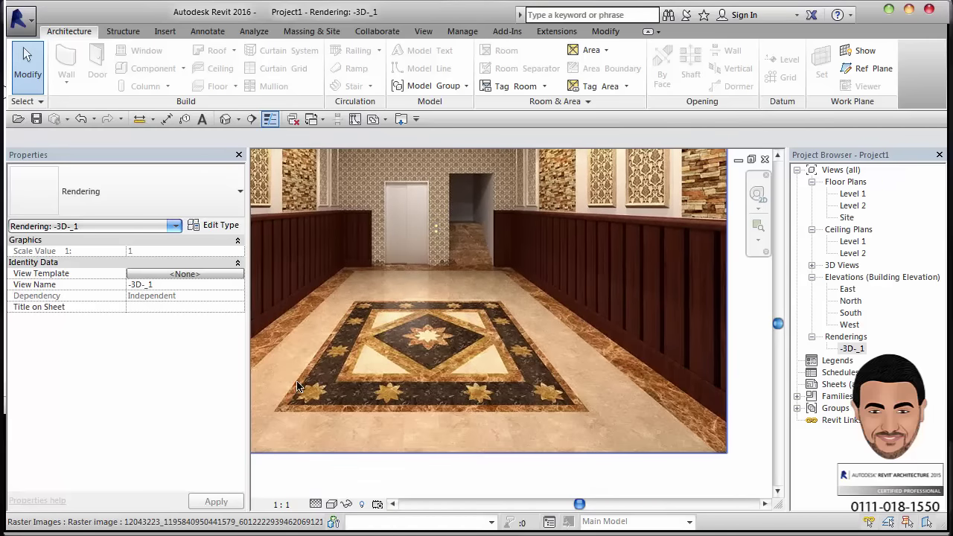
middle_click_drag(505, 292, 554, 325)
mouse_move(452, 289)
middle_mouse_down()
mouse_move(504, 351)
mouse_move(475, 309)
mouse_move(487, 395)
middle_mouse_up()
scroll(399, 328, "down", 2)
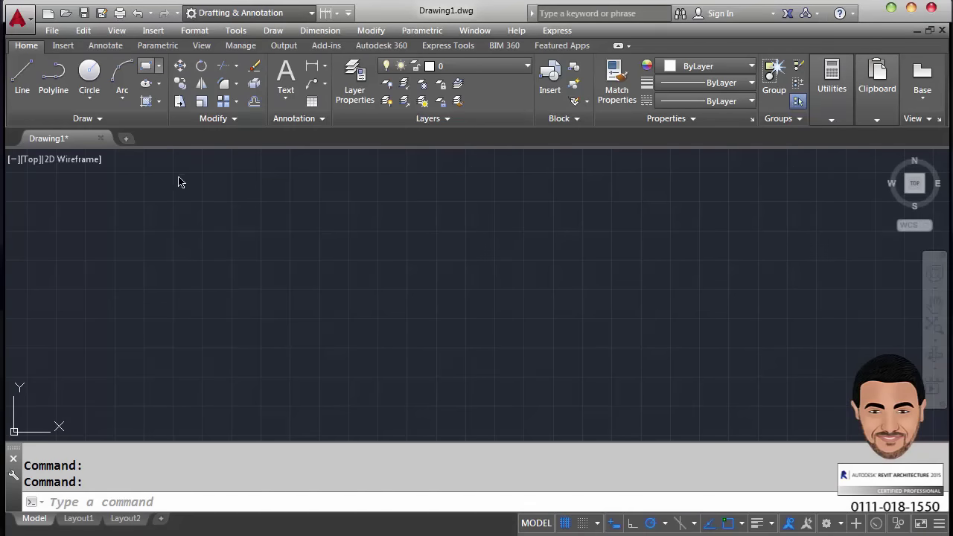
- Draw a rectangle with a length of 5 and a width of 6 using the Dimensions option
left_click(146, 65)
left_click(213, 239)
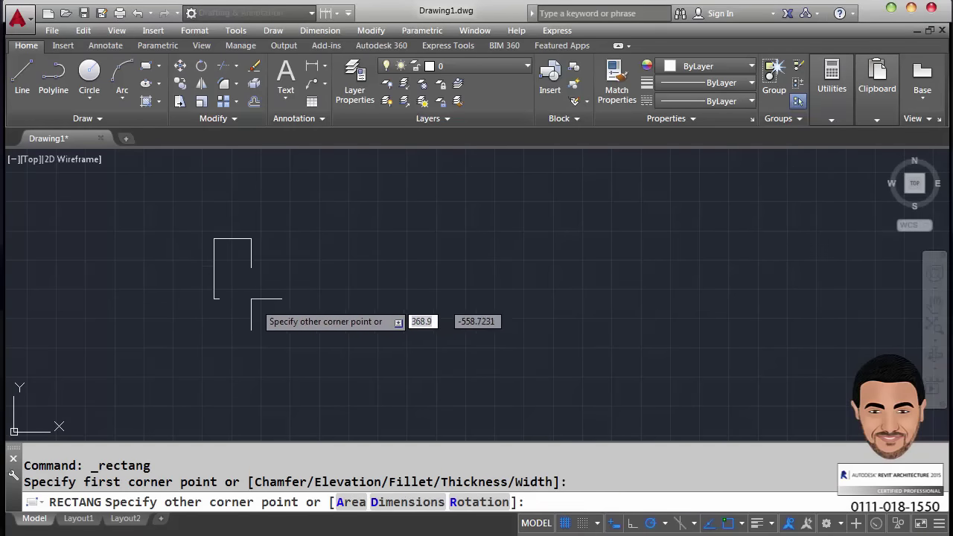
scroll(246, 293, "up", 10)
middle_click_drag(217, 253, 406, 399)
scroll(402, 398, "down", 4)
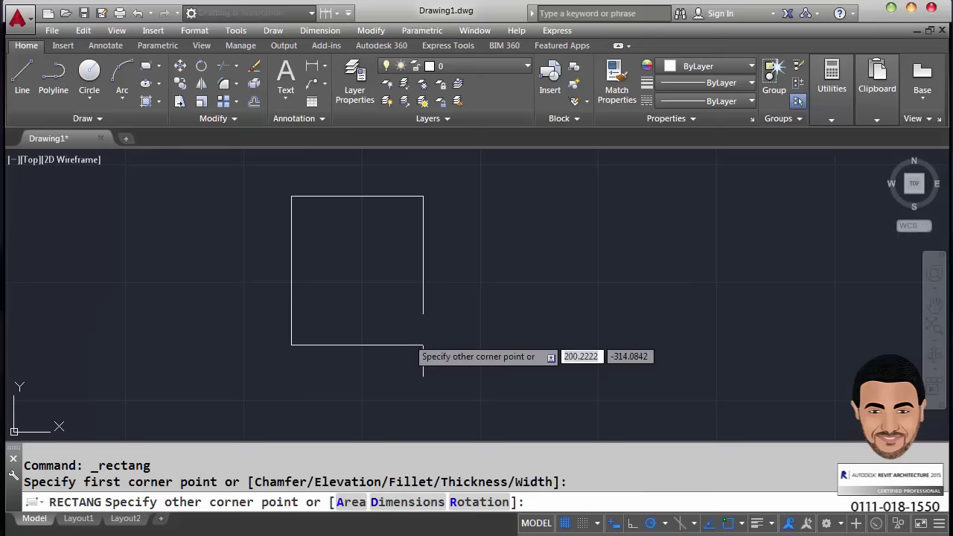
left_click(389, 503)
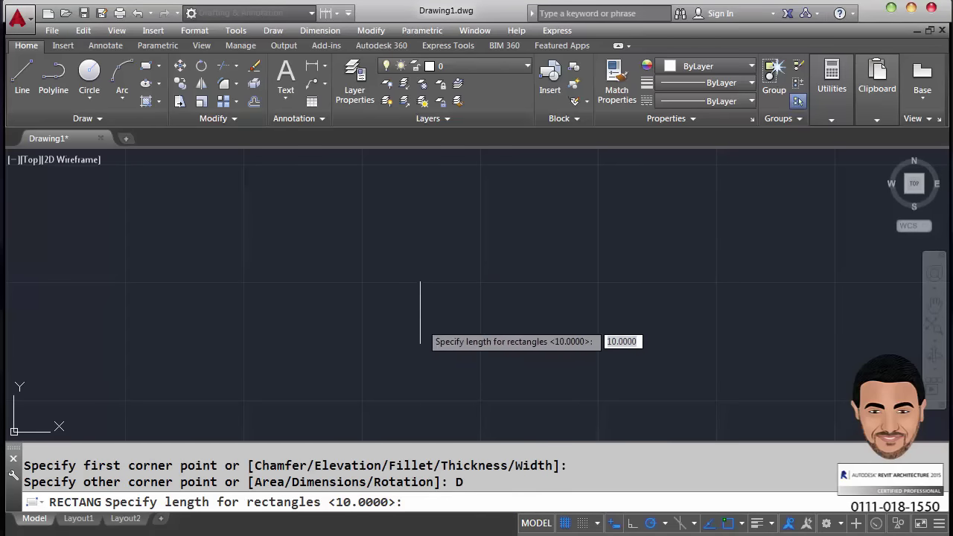
type("5")
key("Return")
type("6")
key("Return")
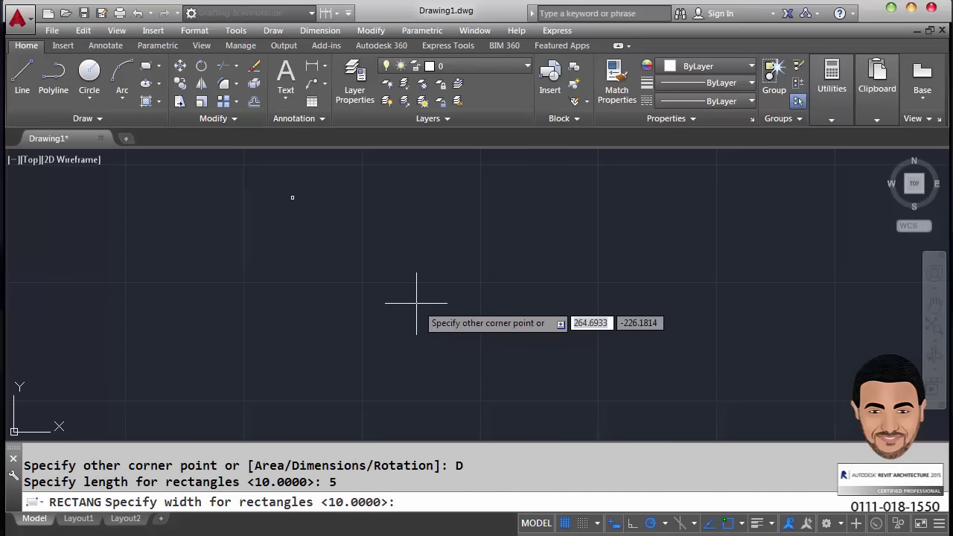
left_click(395, 279)
scroll(208, 236, "up", 15)
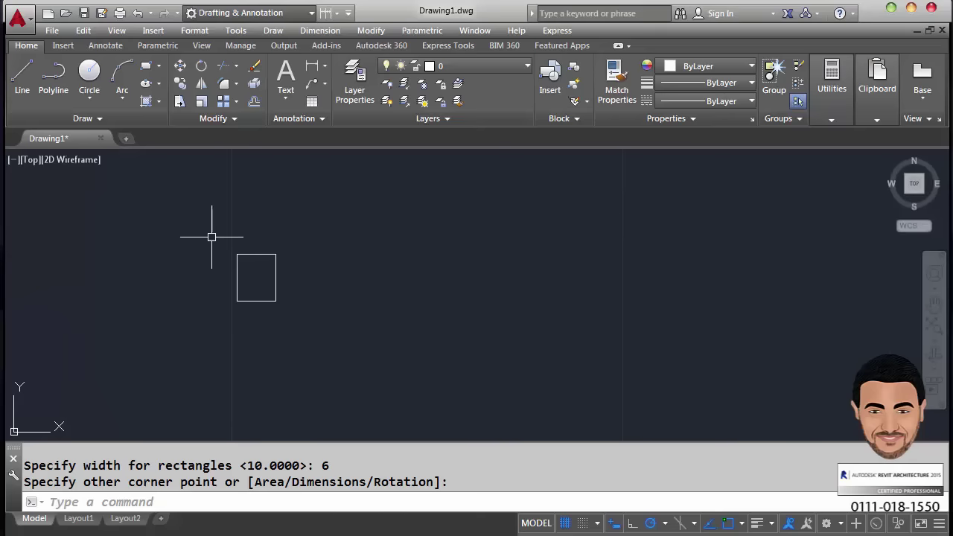
scroll(246, 266, "down", 3)
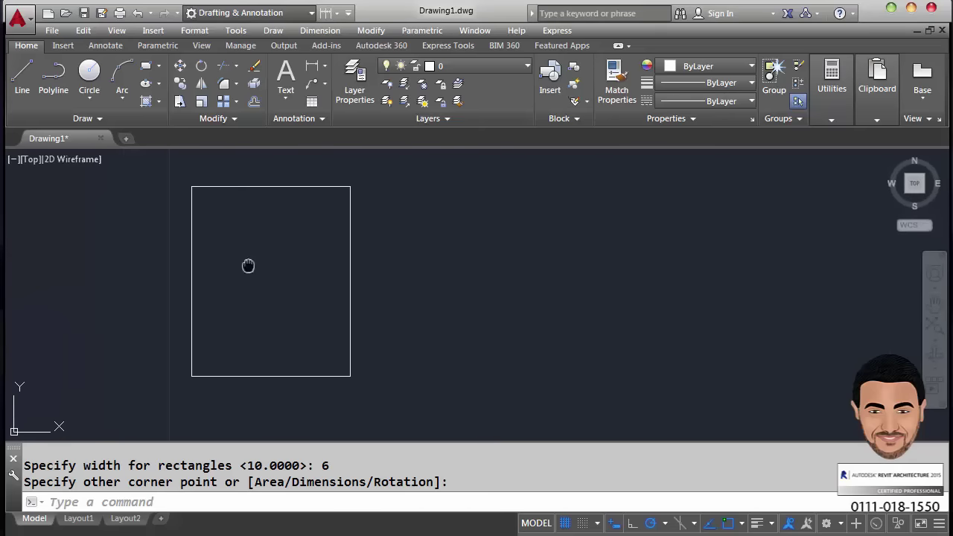
- Draw two connected line segments inside the rectangle, a short horizontal one followed by a segment rising at 45° to its right
left_click(147, 67)
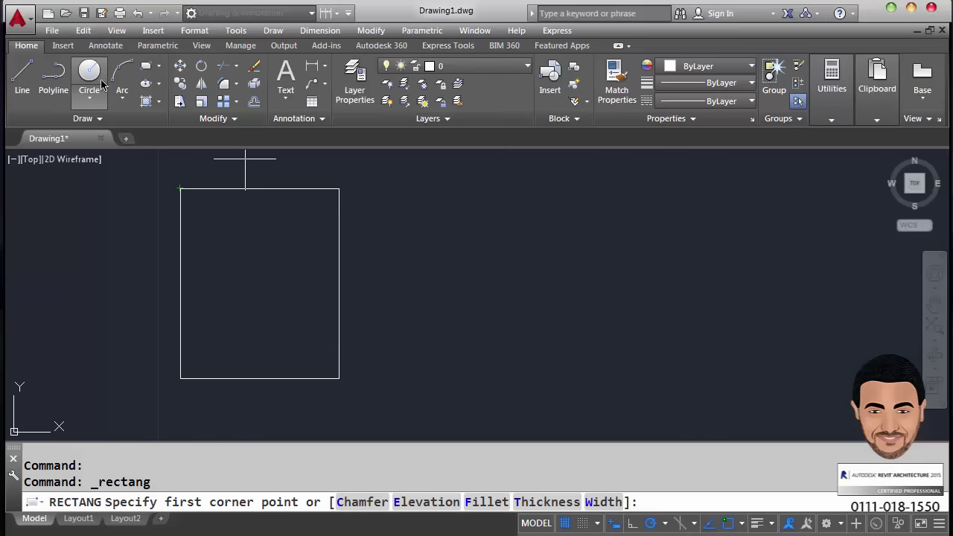
left_click(23, 74)
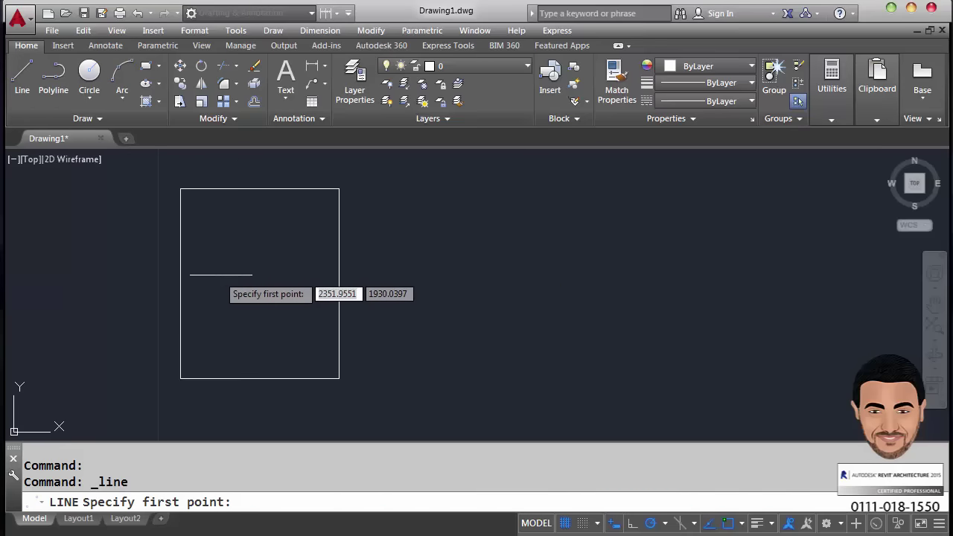
left_click(220, 268)
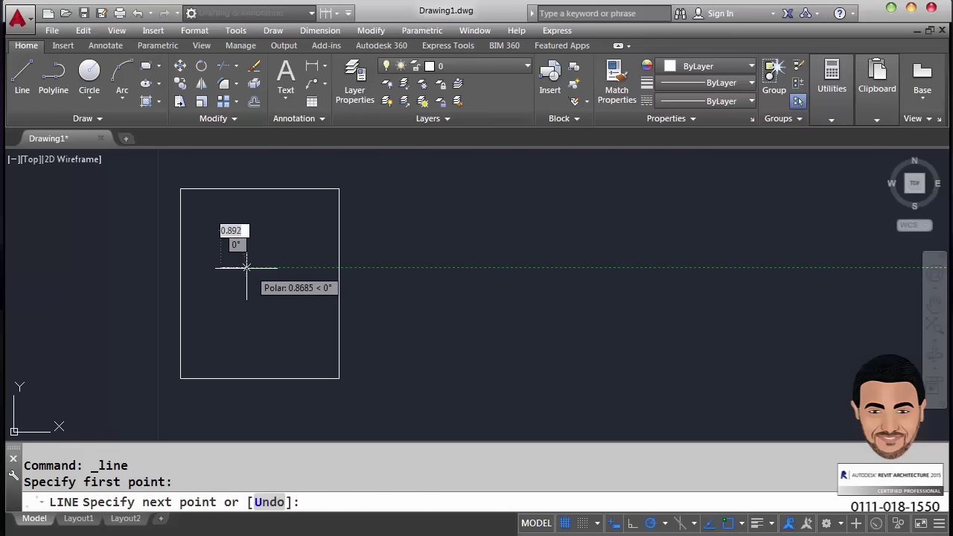
scroll(254, 259, "up", 8)
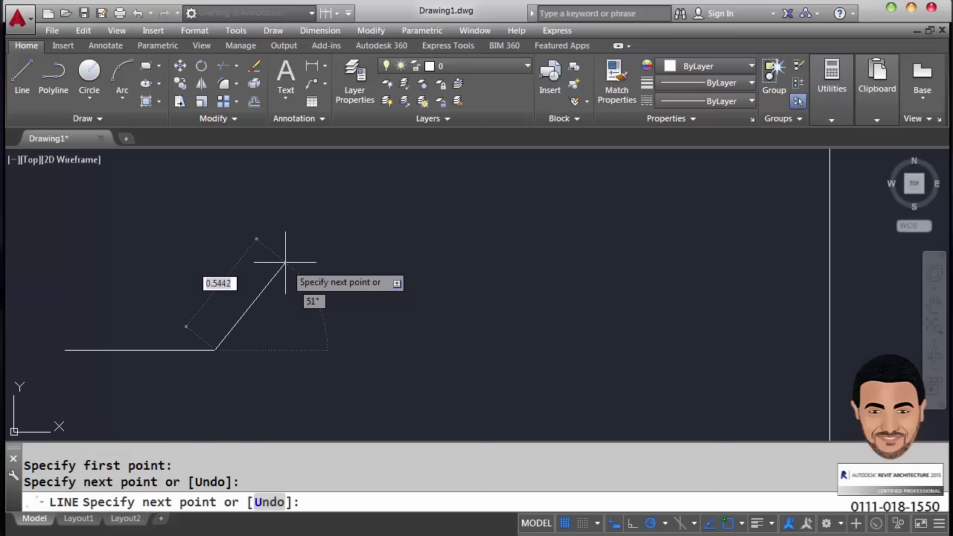
left_click(296, 268)
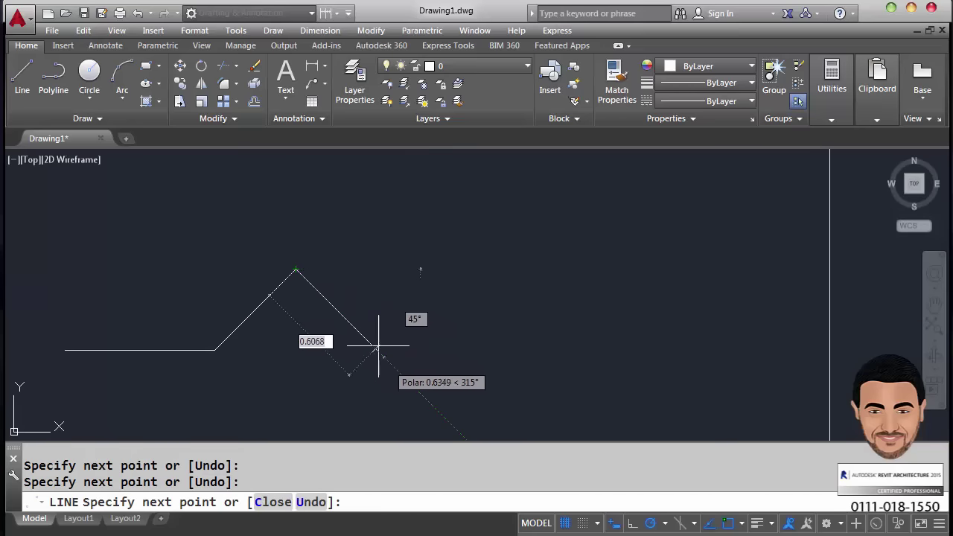
key("Return")
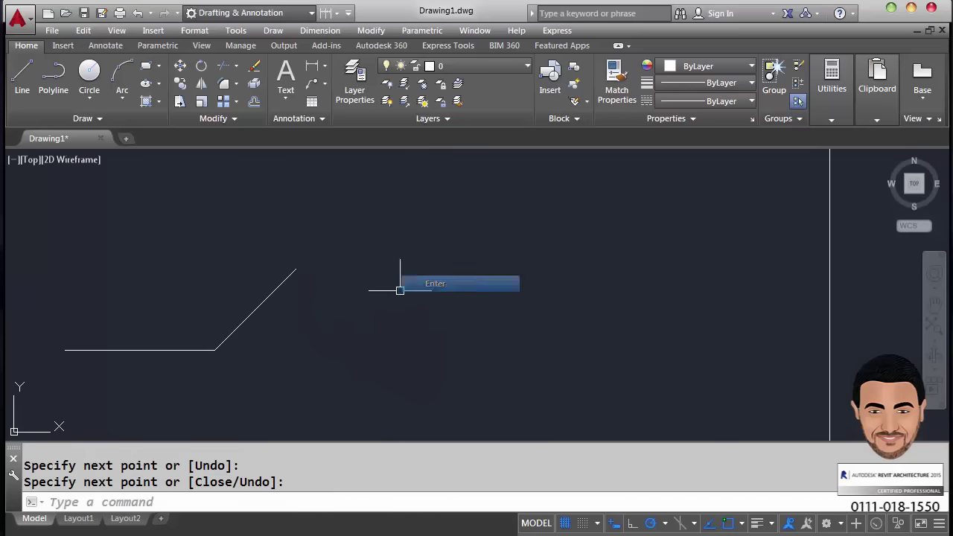
- Mirror the horizontal and angled segments about a vertical line through the peak, keeping the originals
left_click(51, 278)
left_click(366, 376)
left_click(367, 269)
left_click(157, 355)
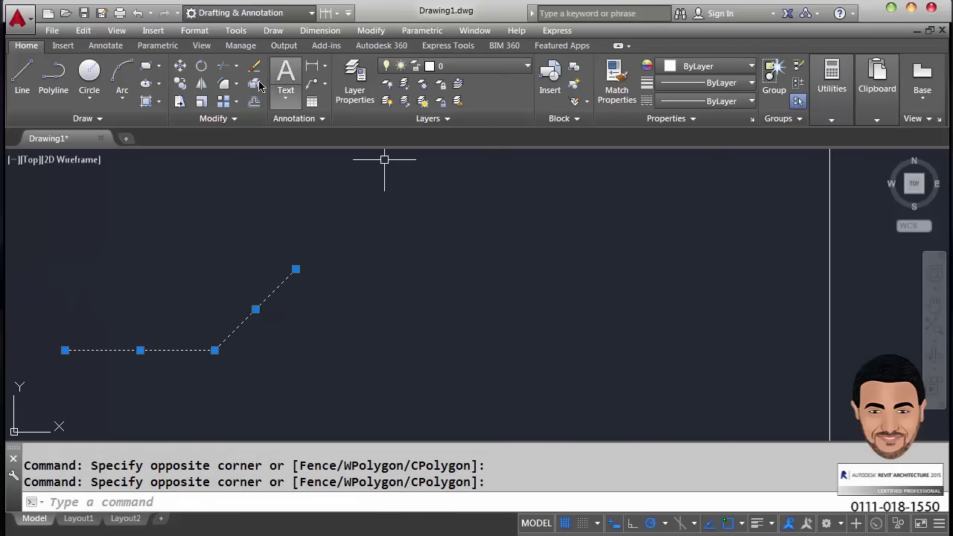
left_click(202, 84)
left_click(296, 269)
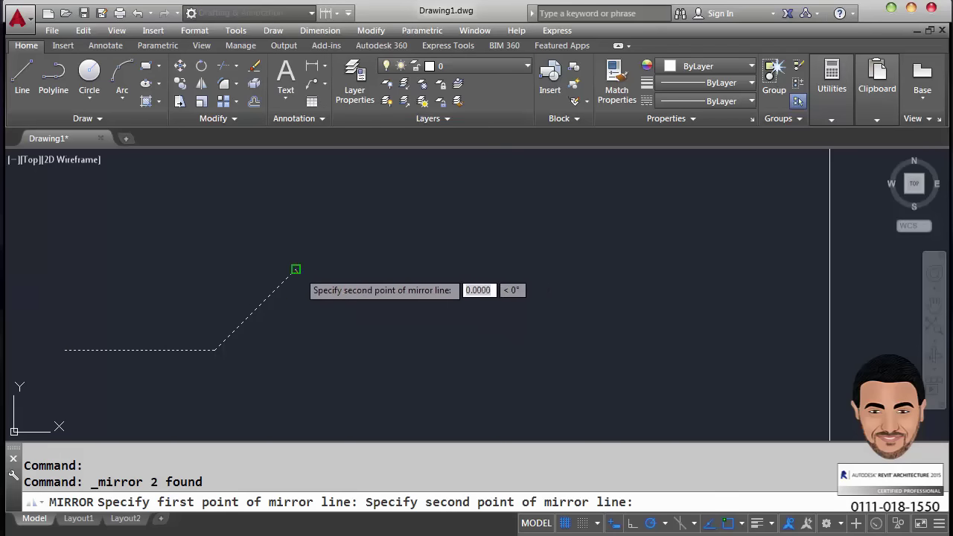
left_click(295, 365)
key("Return")
scroll(451, 233, "down", 6)
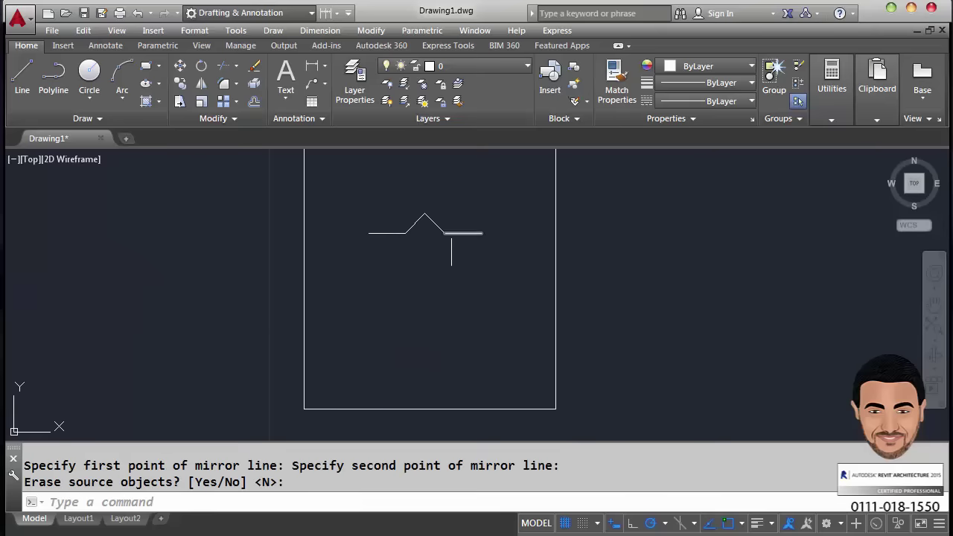
- Mirror the four-segment peaked profile about a horizontal line below it, keeping the original
left_click(373, 201)
left_click(506, 304)
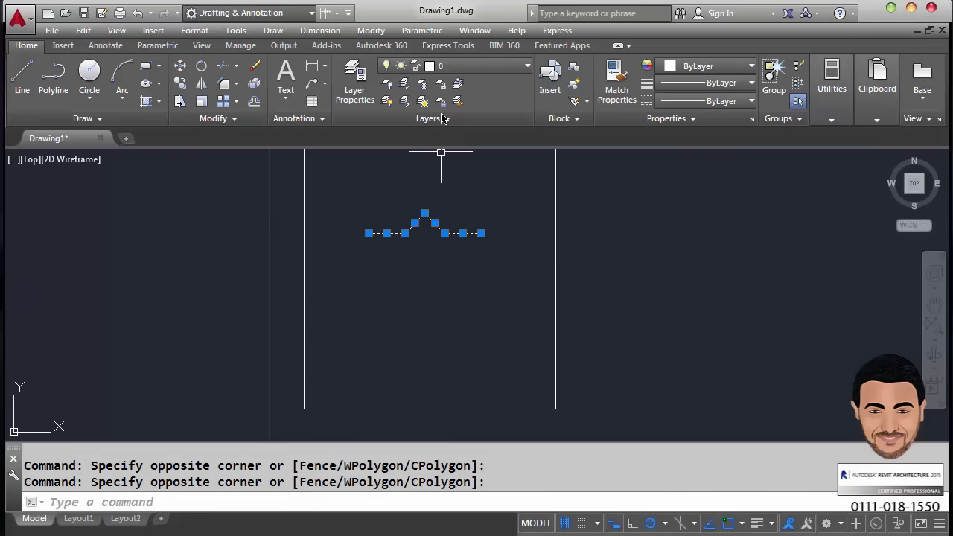
left_click(202, 84)
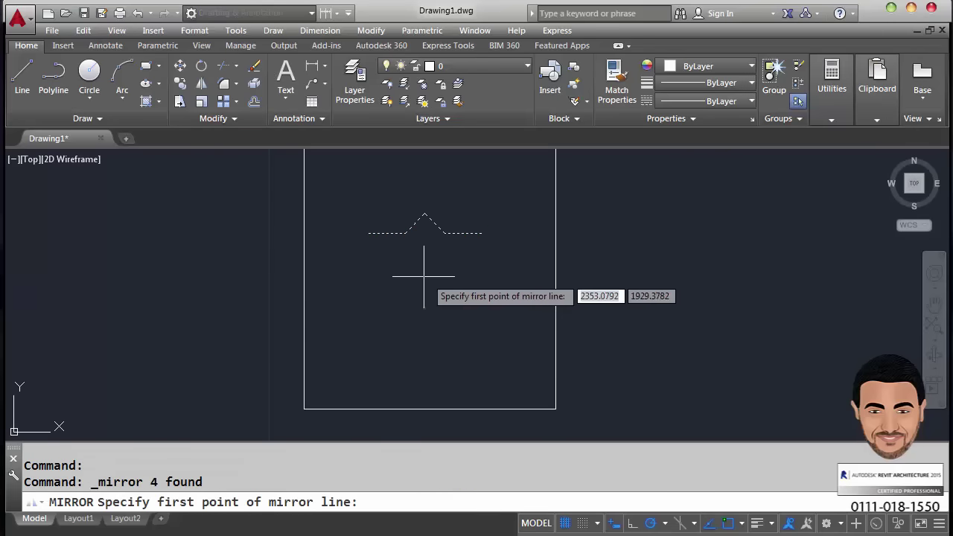
left_click(425, 273)
left_click(504, 286)
key("Return")
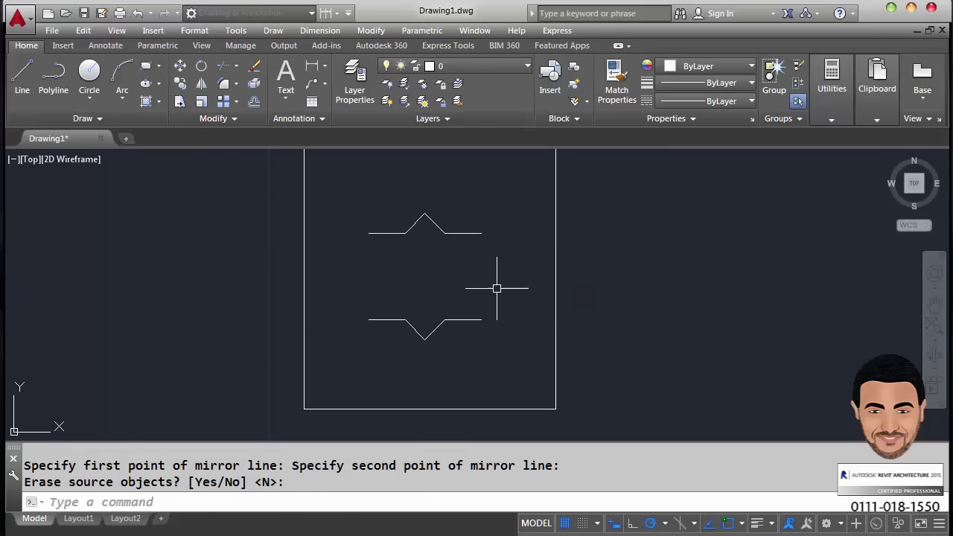
- Rotate a copy of the lower profile to vertical about its right endpoint
left_click(357, 306)
left_click(525, 360)
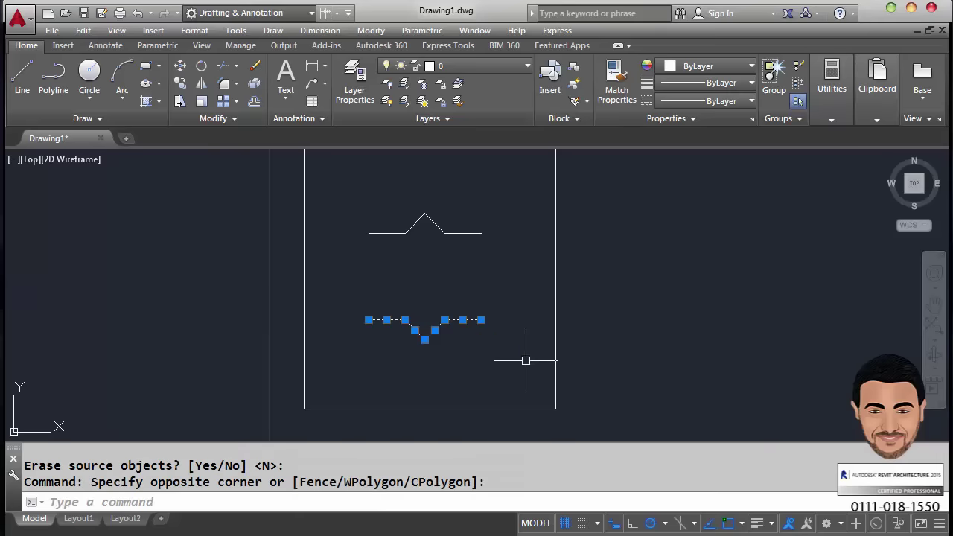
left_click(202, 70)
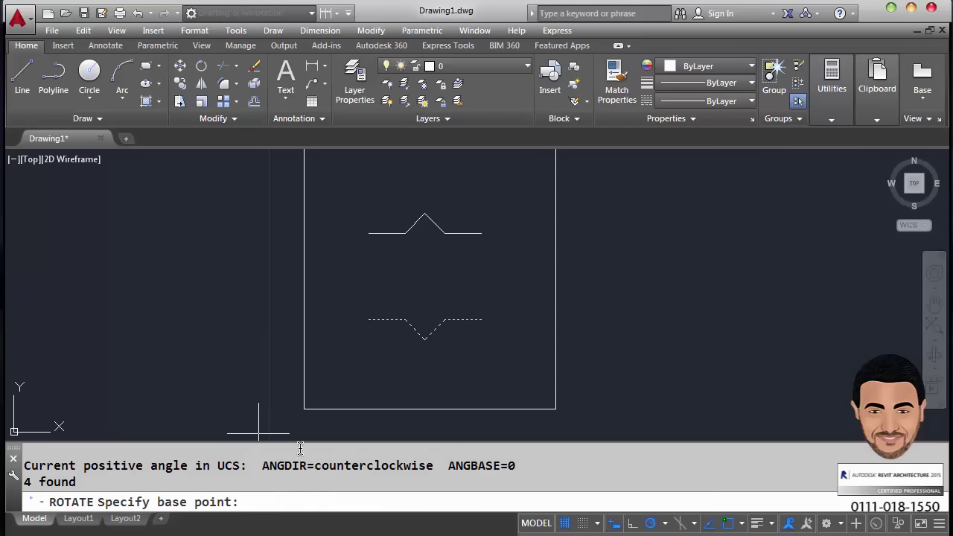
left_click(483, 320)
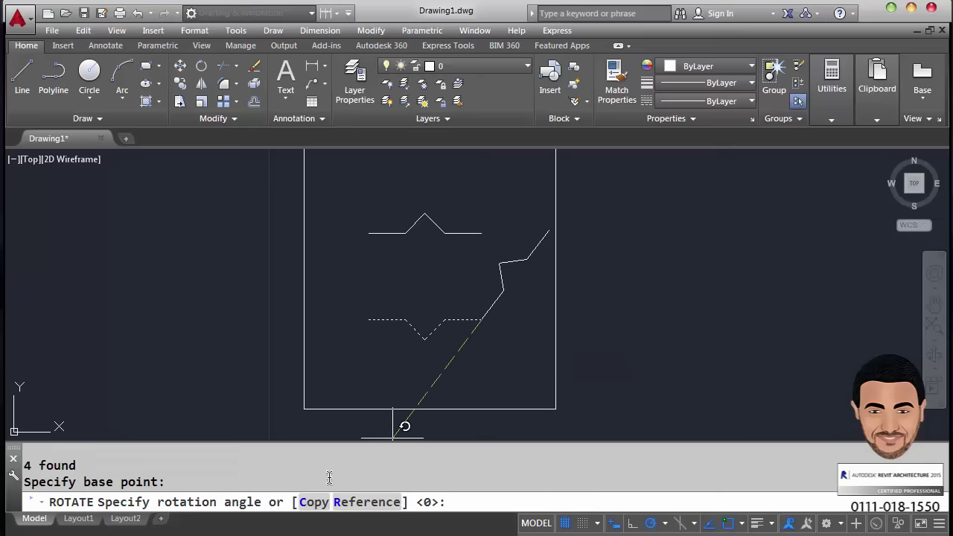
left_click(335, 502)
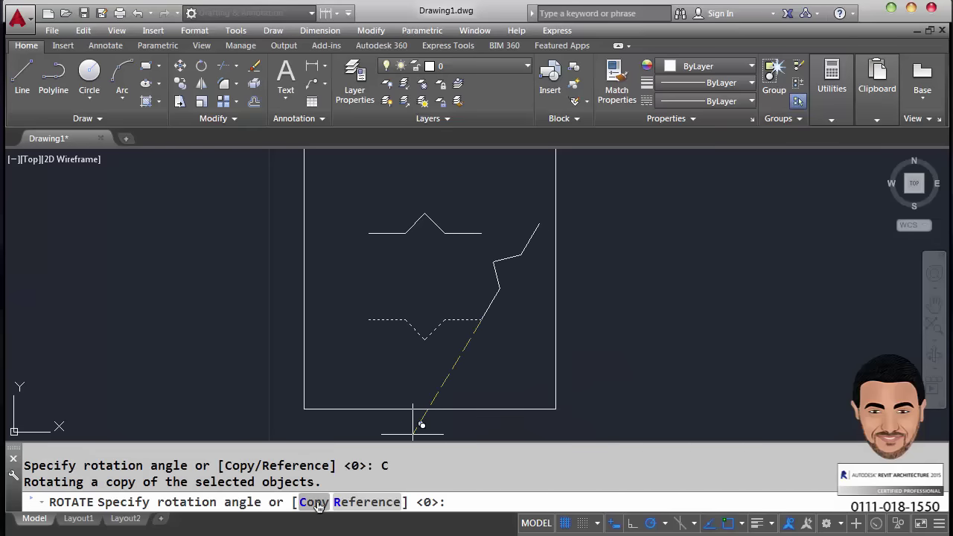
left_click(484, 376)
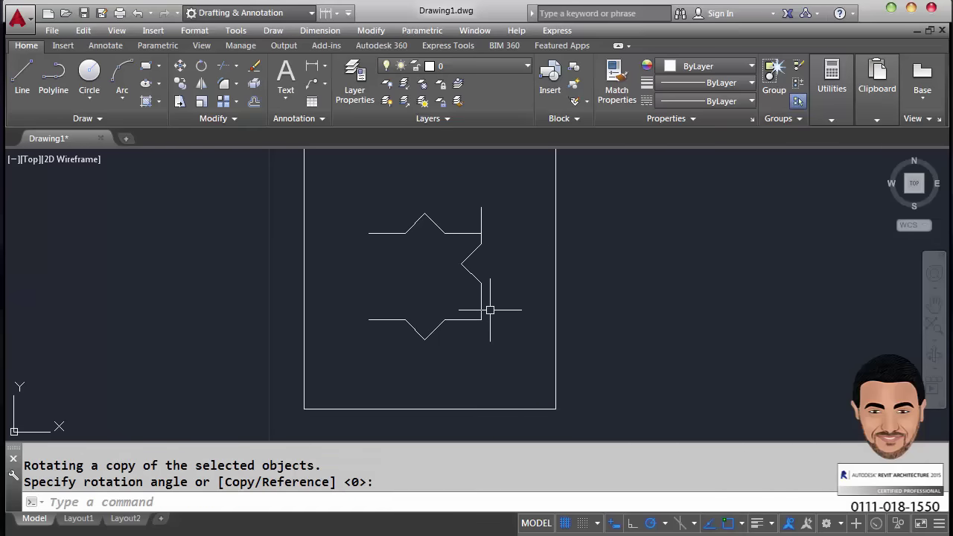
- Move the vertical profile by its upper endpoint onto the left endpoint of the upper profile
left_click(496, 246)
left_click(454, 316)
left_click(492, 235)
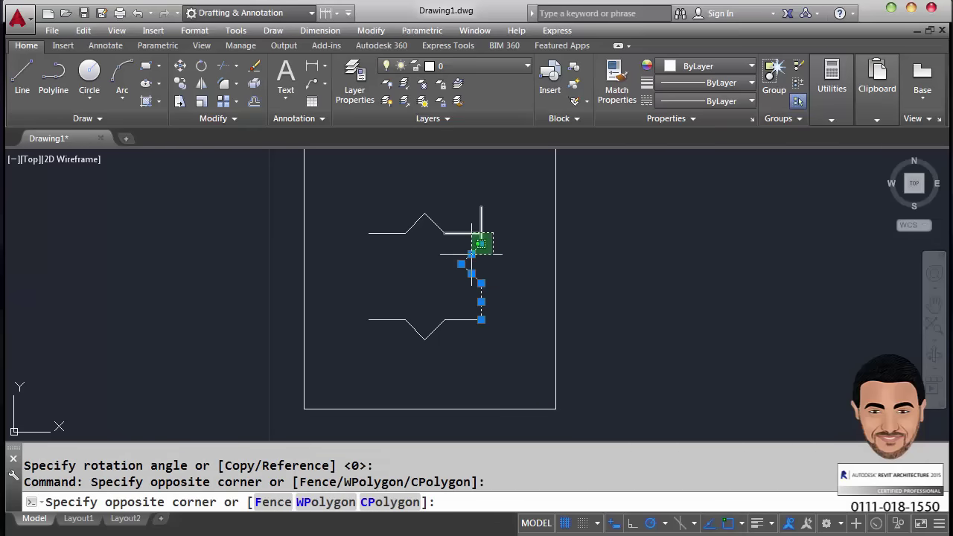
left_click(486, 243)
left_click(484, 213)
left_click(493, 226)
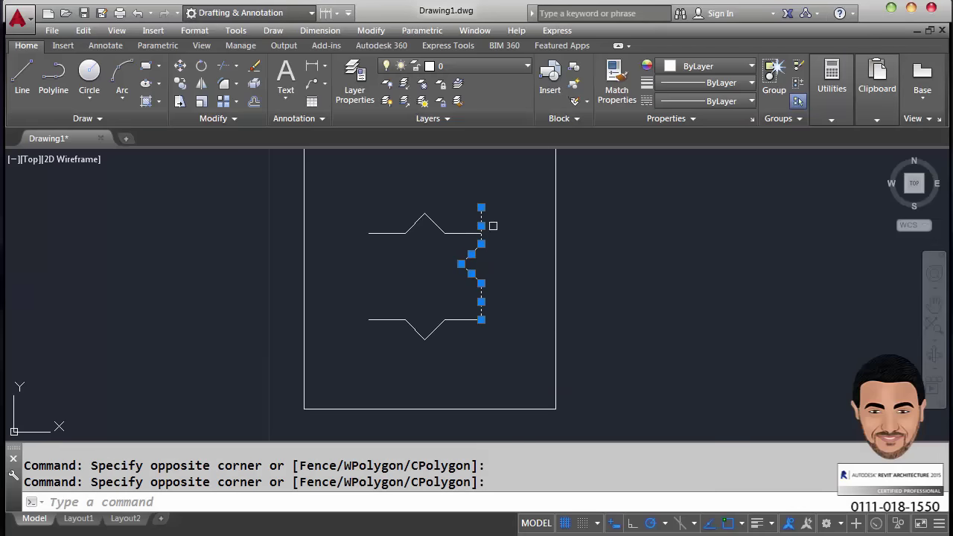
key("Return")
left_click(481, 208)
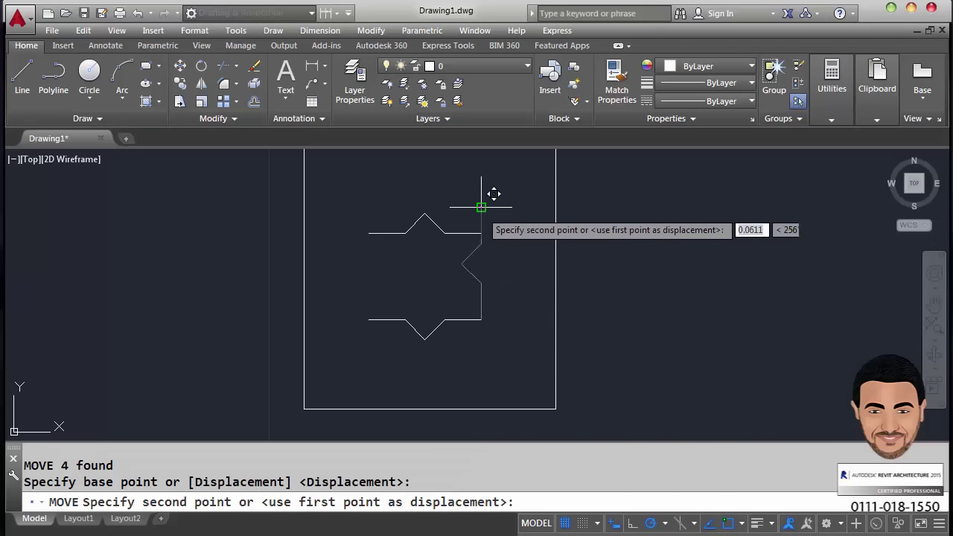
left_click(369, 233)
- Move the lower profile by its left endpoint onto the bottom endpoint of the vertical profile
left_click(487, 280)
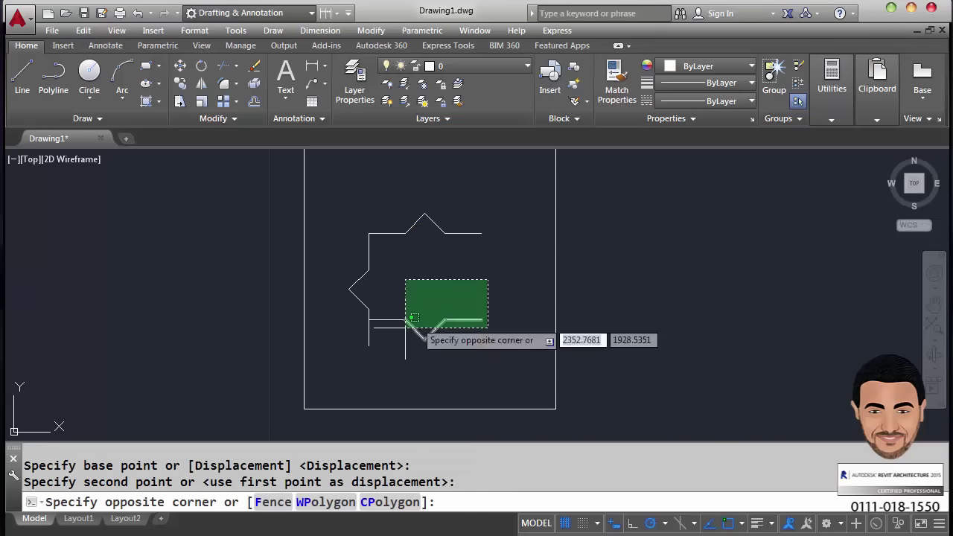
left_click(406, 339)
type("m")
key("Return")
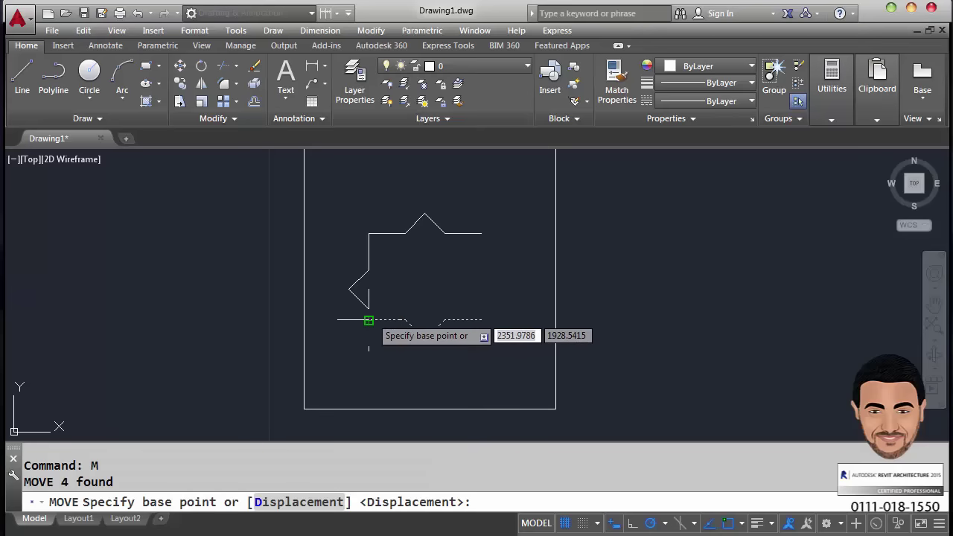
left_click(368, 320)
left_click(368, 344)
key("Escape")
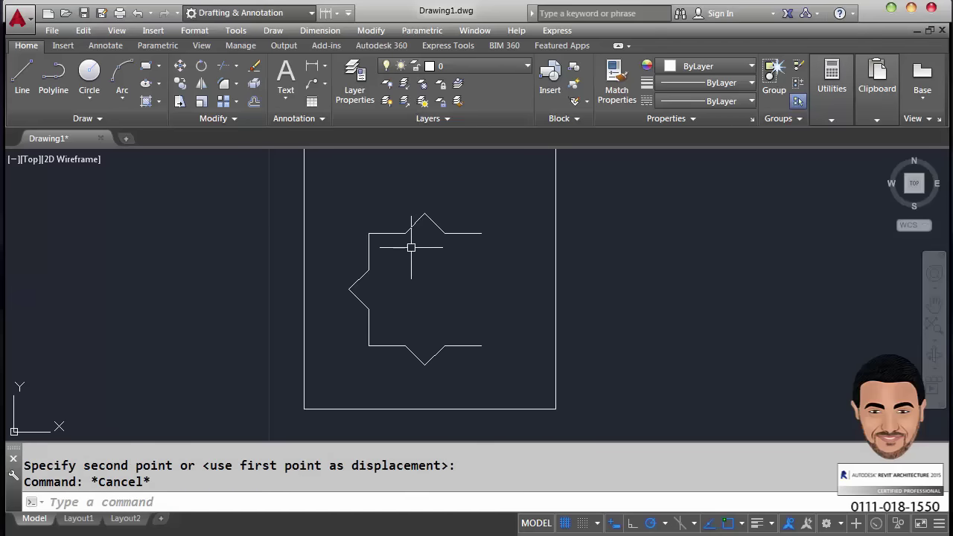
- Mirror the left vertical profile about the line through the upper and lower peaks, keeping the original, to close the star outline
left_click(344, 228)
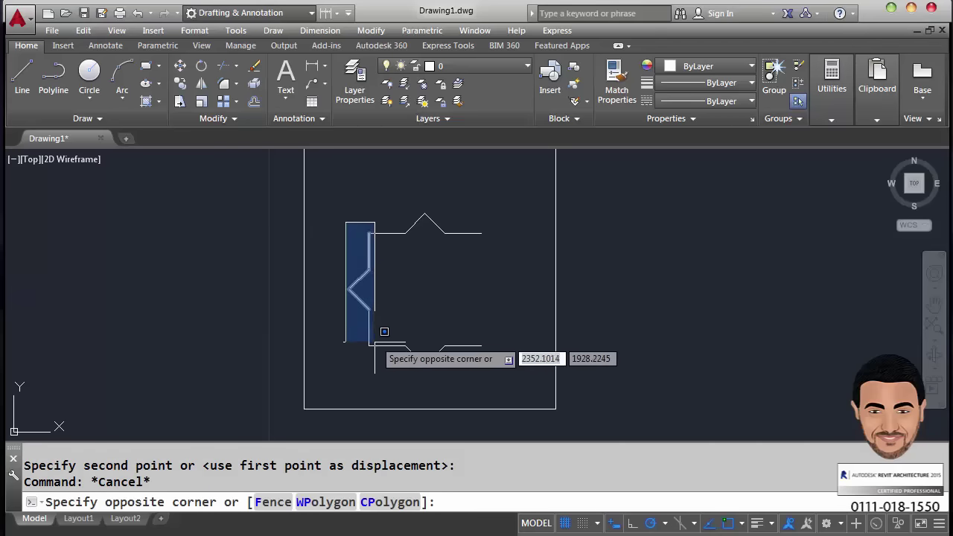
left_click(380, 351)
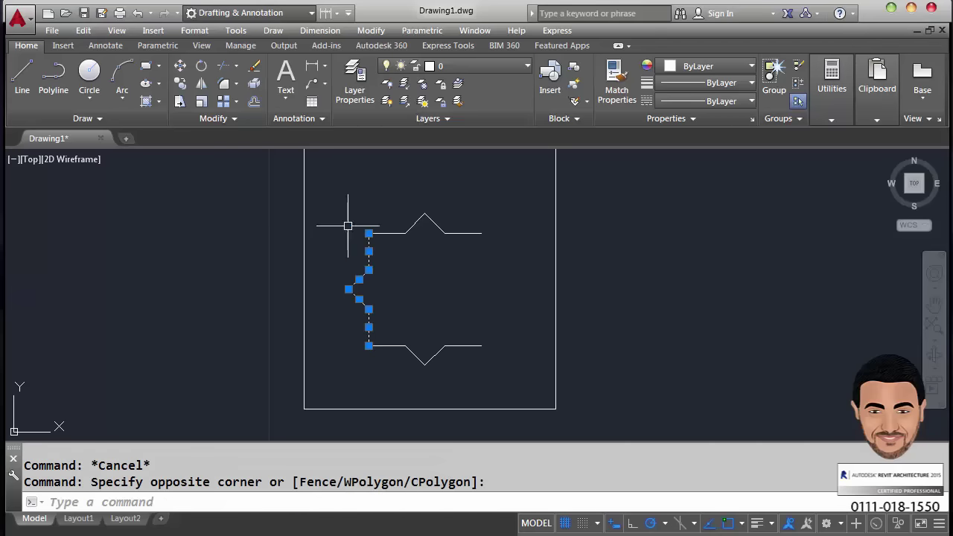
left_click(201, 84)
left_click(424, 215)
left_click(425, 365)
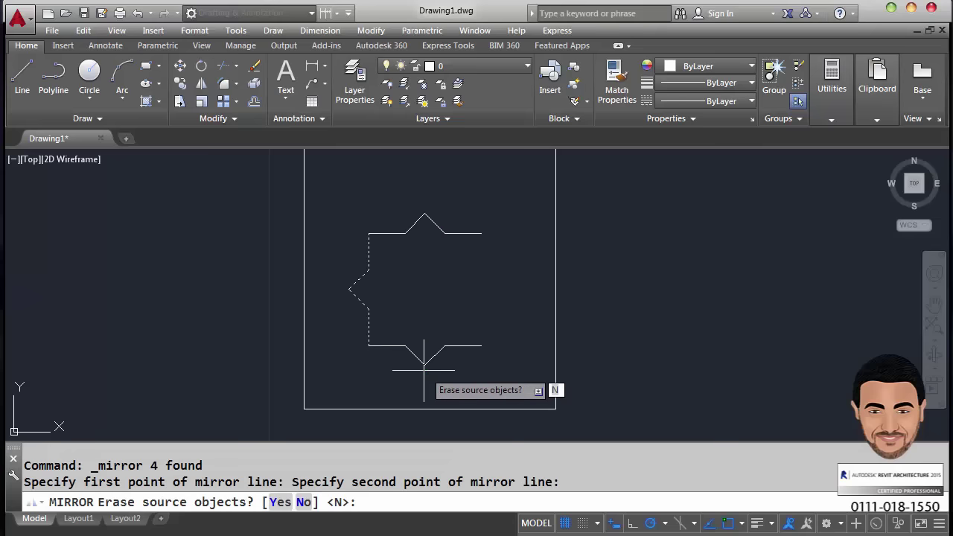
key("Return")
scroll(497, 288, "up", 4)
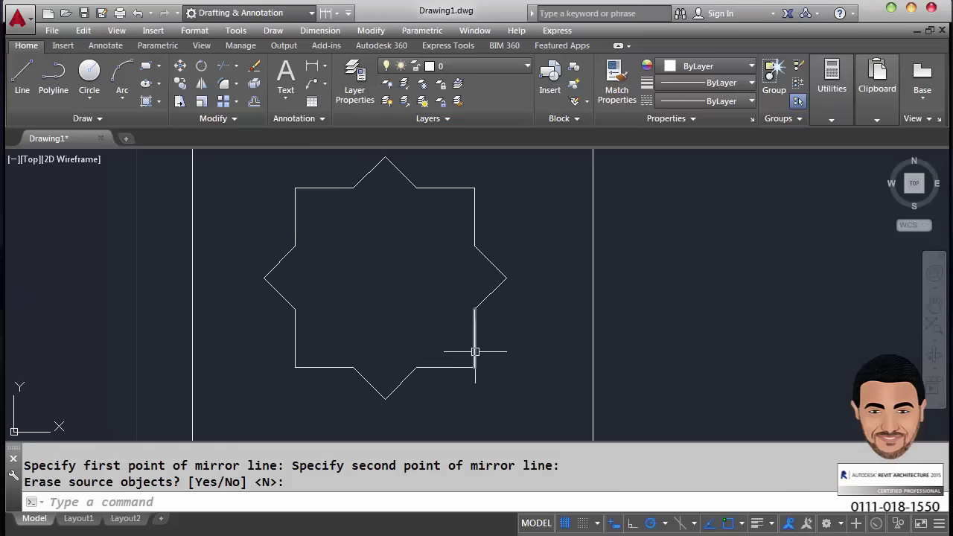
scroll(472, 353, "down", 5)
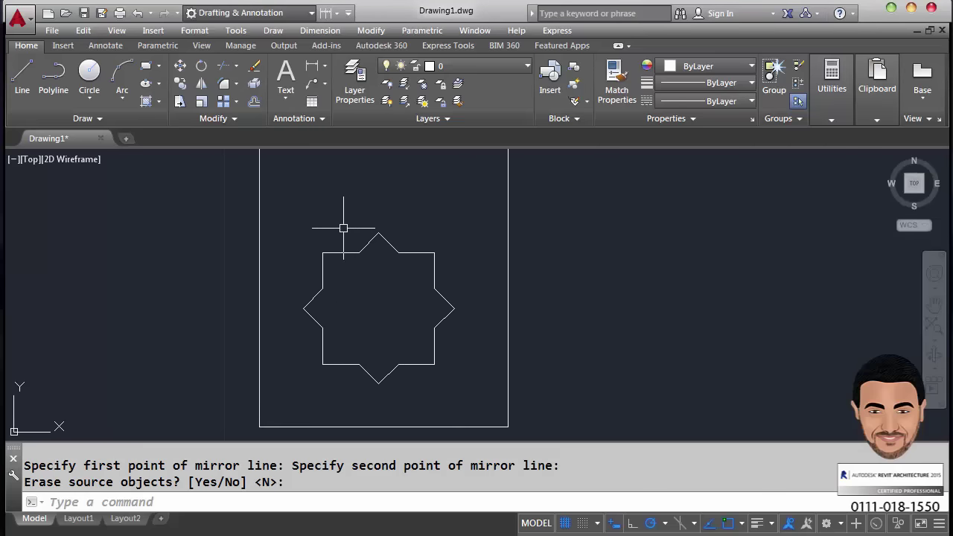
left_click(295, 206)
left_click(459, 408)
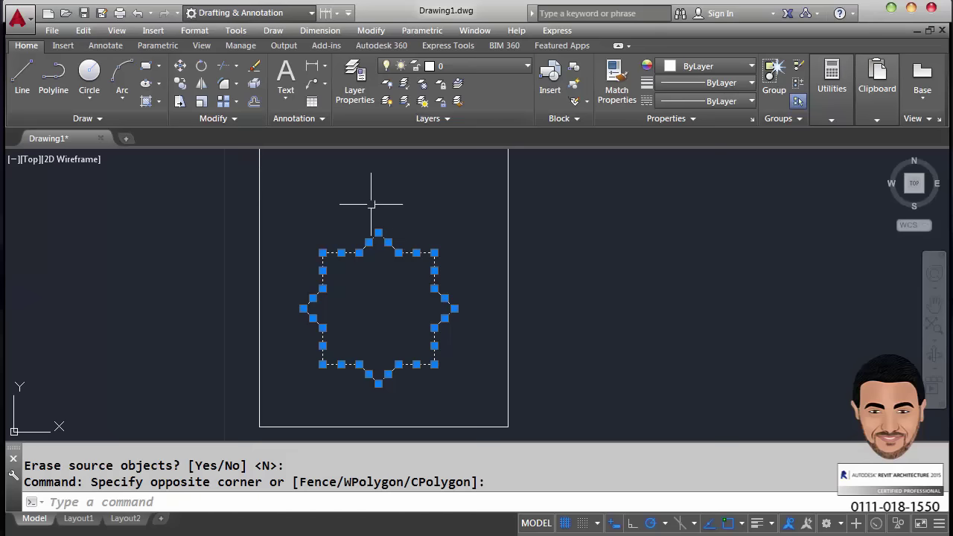
key("Escape")
key("Escape")
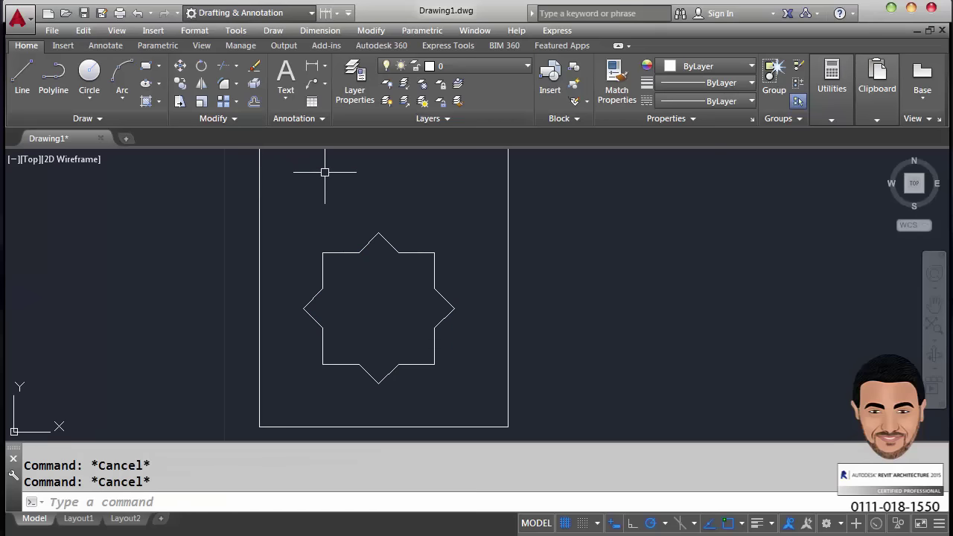
- Create a boundary polyline from the area enclosed by the eight-pointed star outline
type("bo")
key("Return")
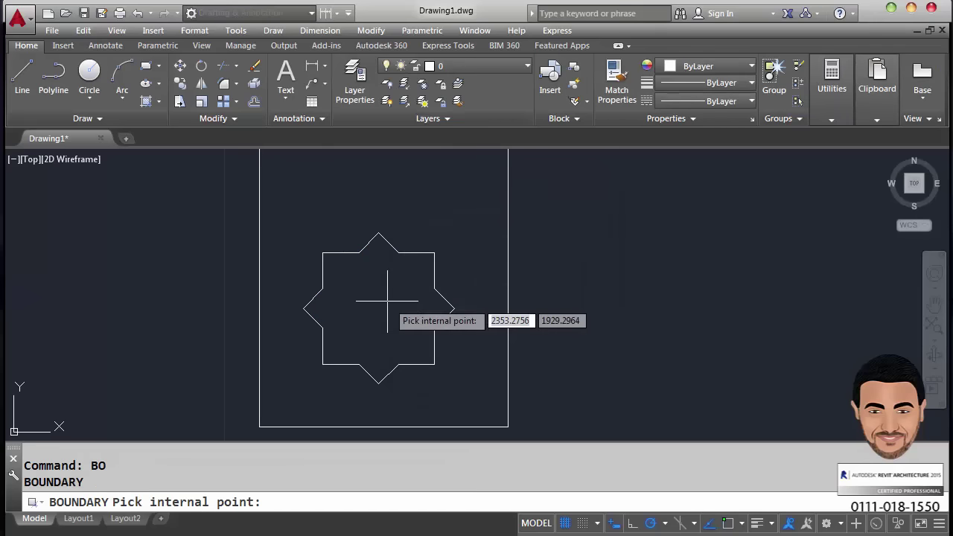
left_click(383, 287)
key("Return")
- Scale the star's boundary polyline down by a factor of about 0.49 about the midpoint between the left and right star tips
left_click(409, 253)
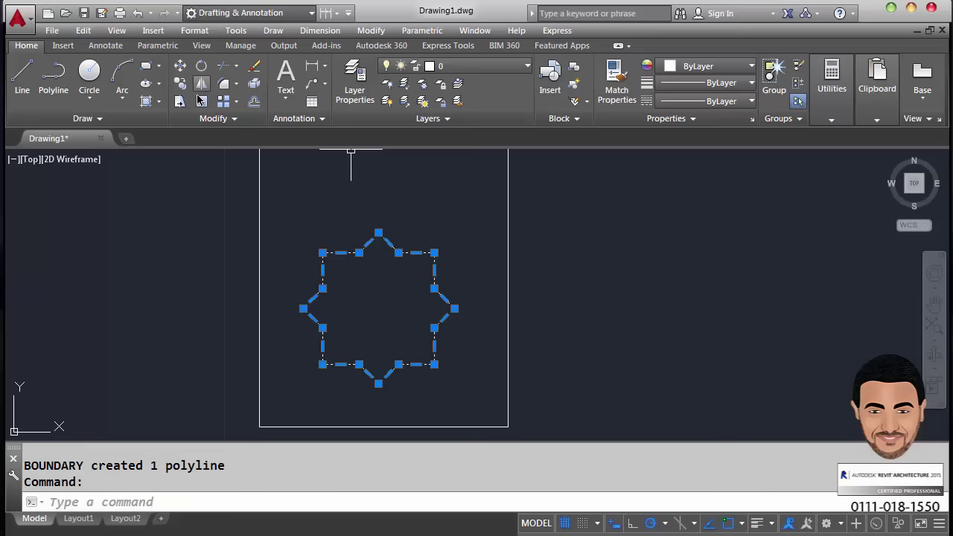
type("sc")
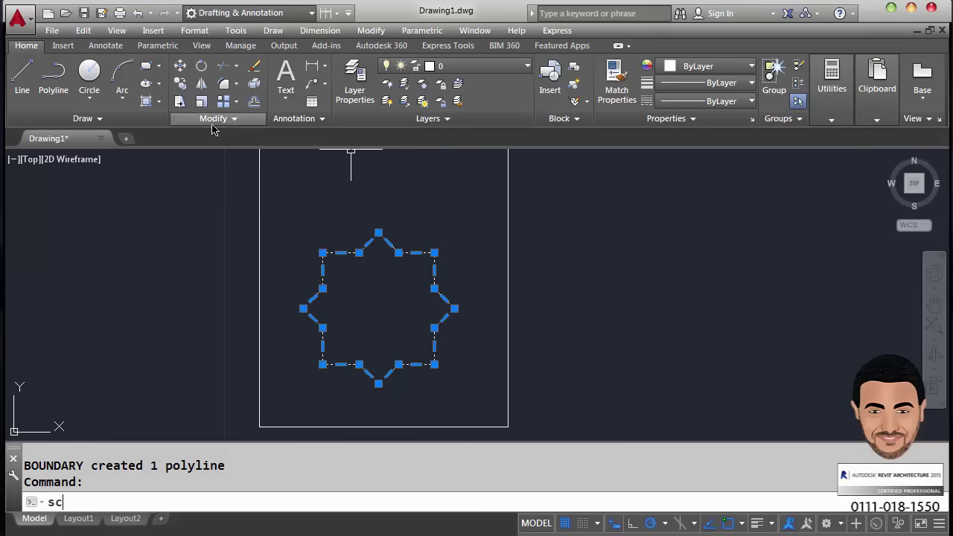
key("Return")
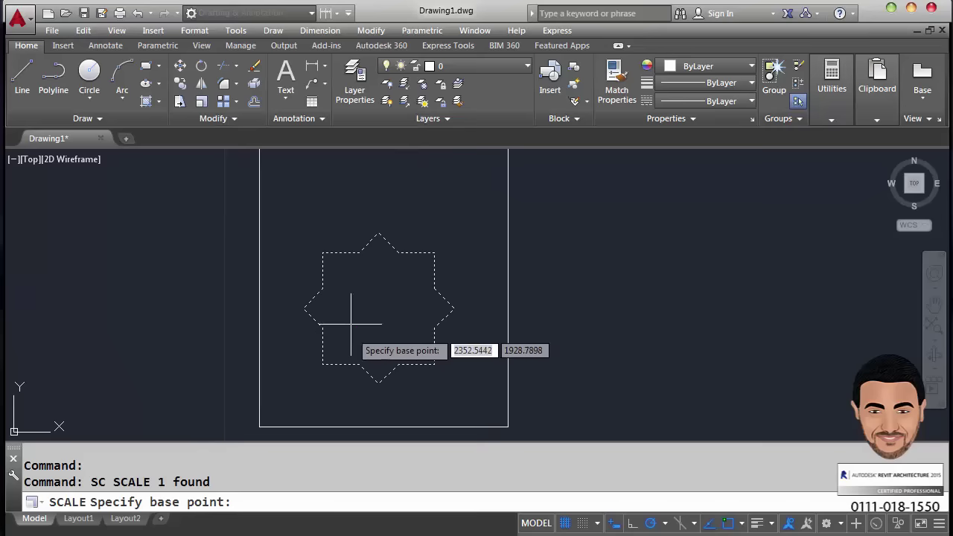
right_click(313, 317, "shift")
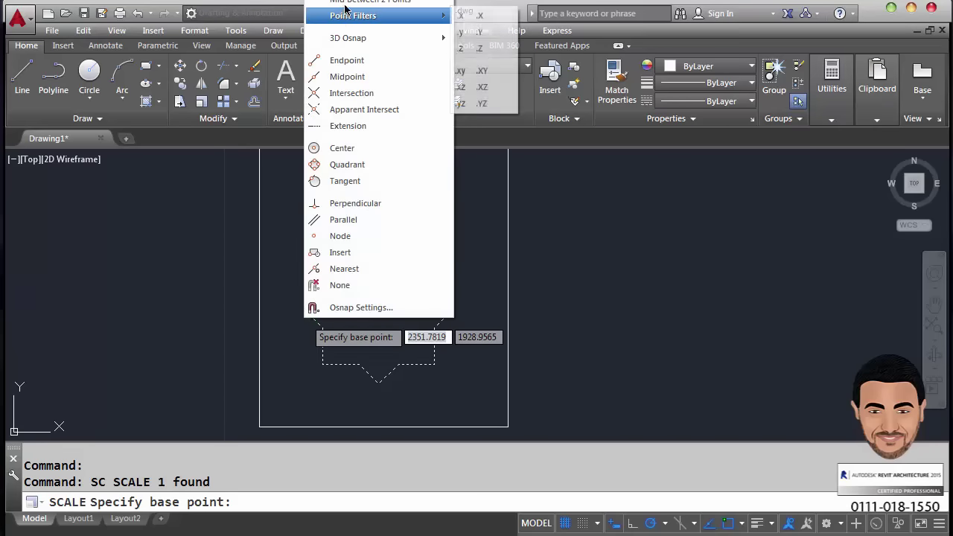
left_click(350, 3)
left_click(303, 308)
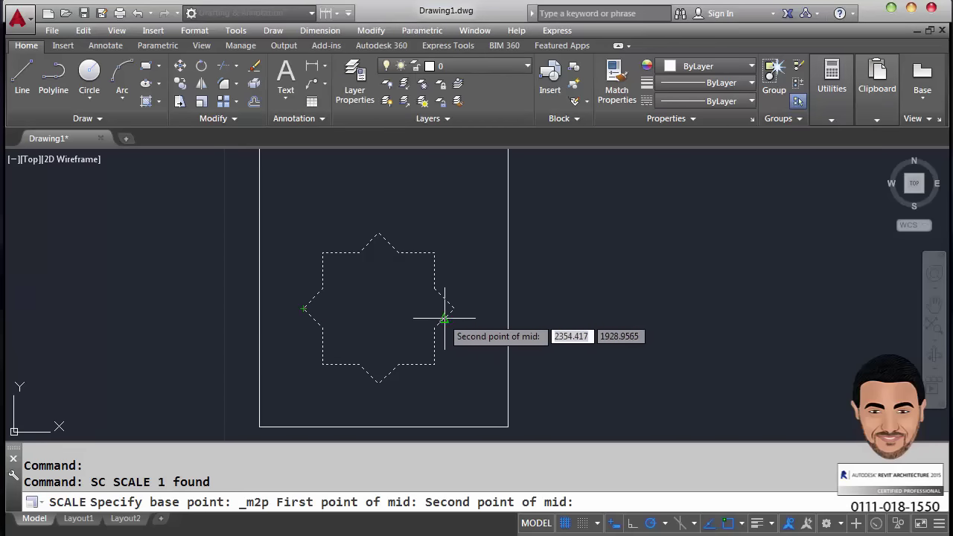
left_click(452, 309)
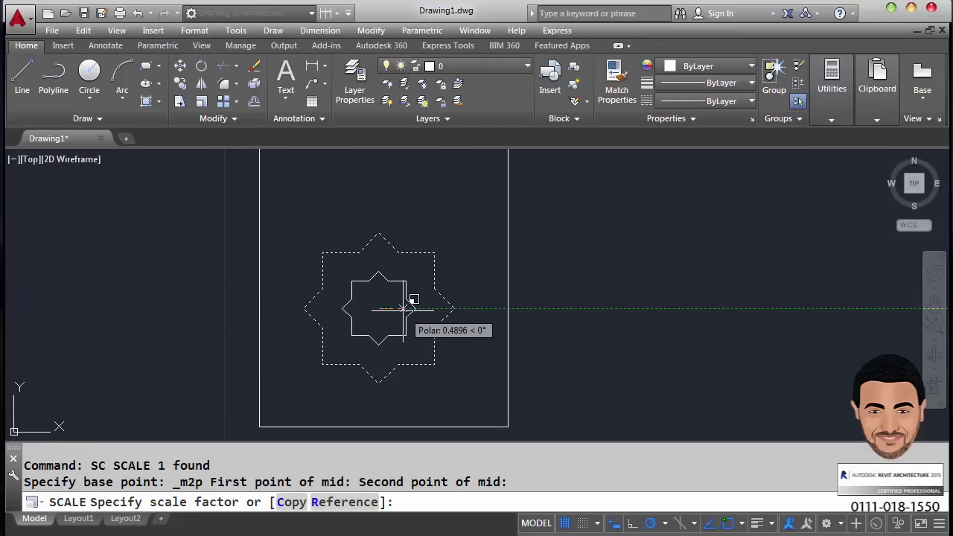
left_click(403, 309)
left_click_drag(415, 294, 382, 315)
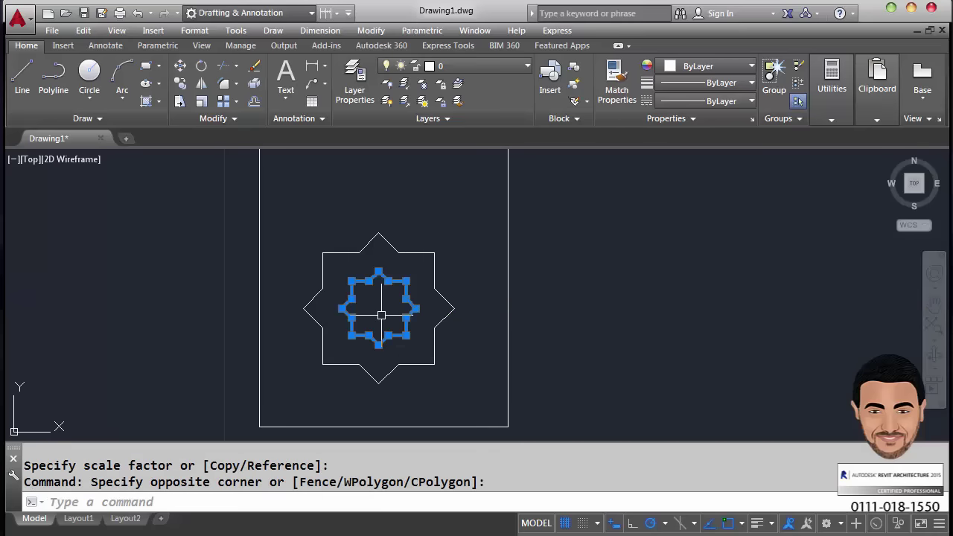
type("ro")
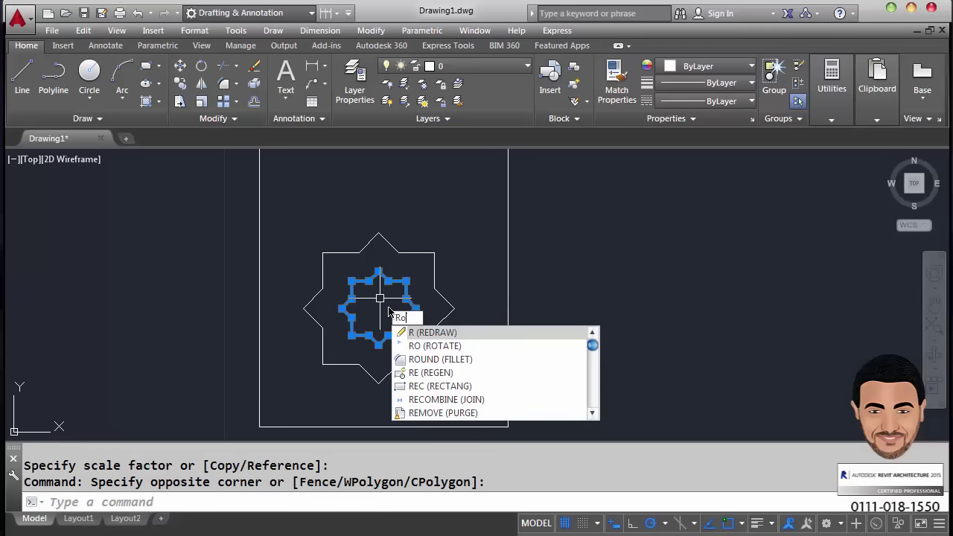
key("Return")
left_click(416, 303)
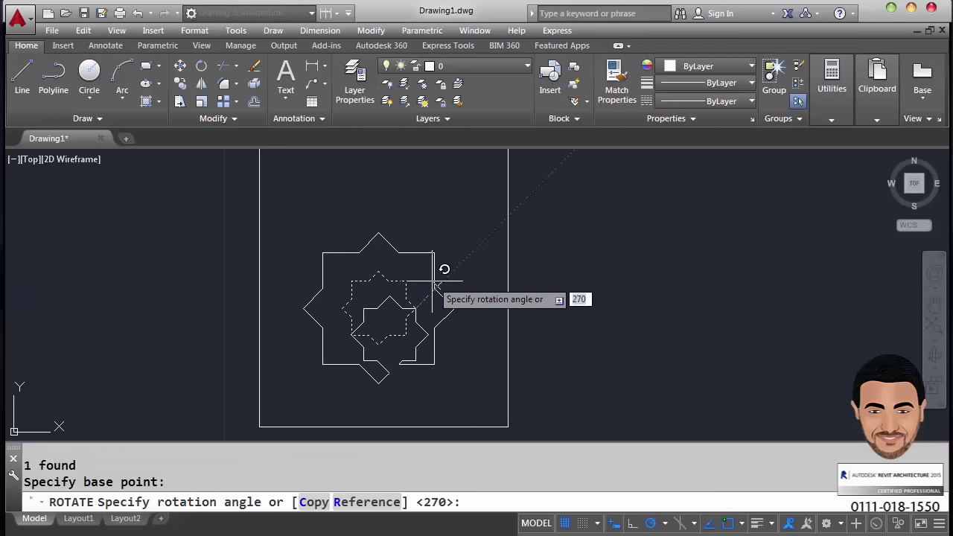
key("Escape")
- Rotate the inner star freehand about the midpoint between its left and right tips so it sits tilted inside the outer star
left_click(409, 294)
left_click(386, 309)
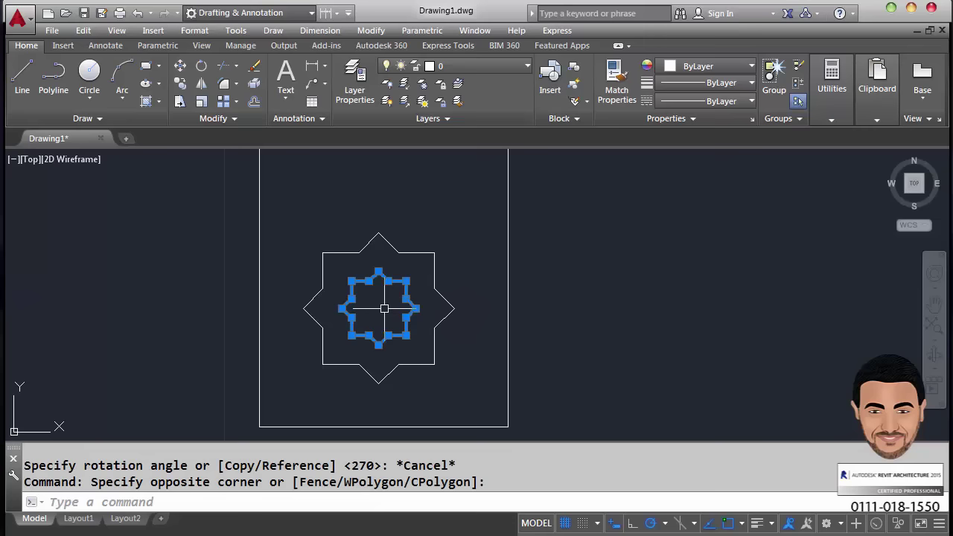
type("ro")
key("Return")
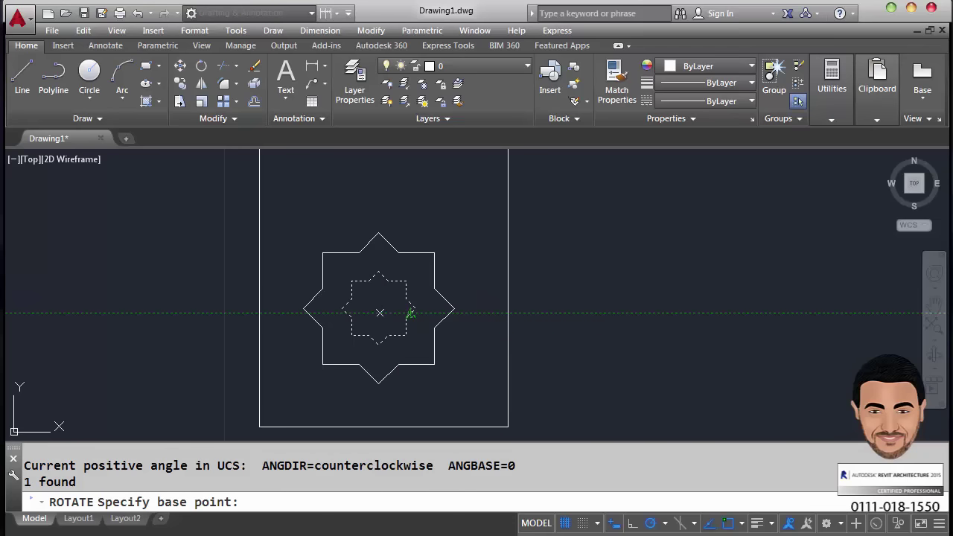
right_click(375, 303, "shift")
left_click(430, 3)
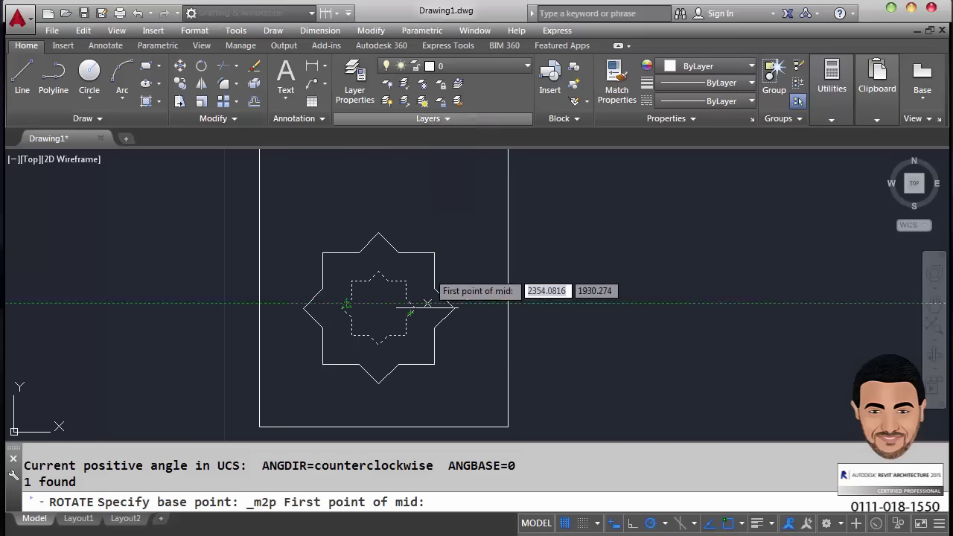
left_click(410, 305)
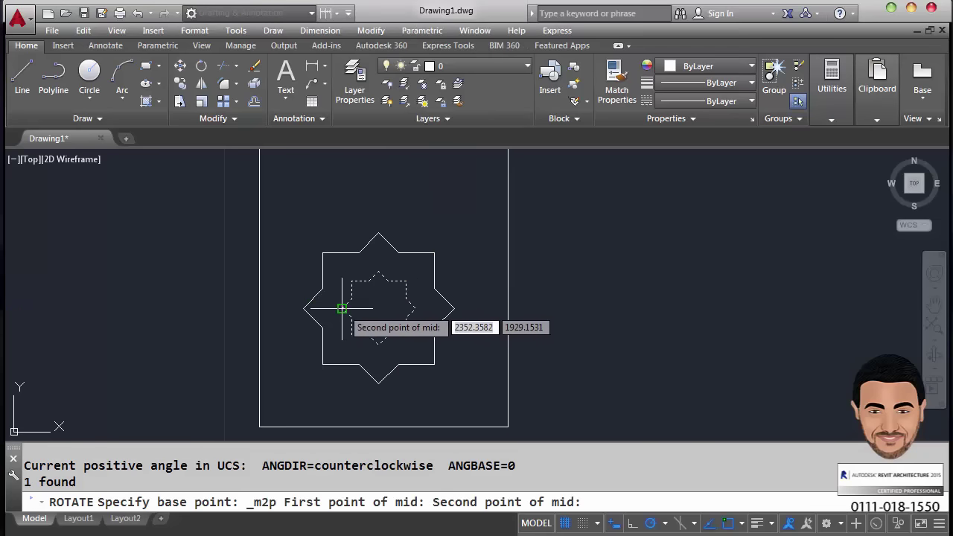
left_click(345, 305)
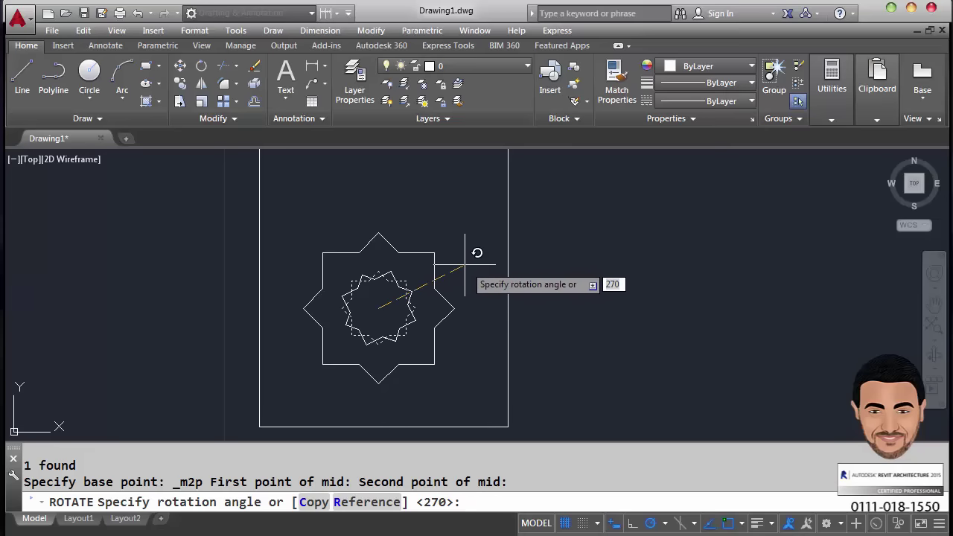
left_click(461, 311)
- Move both stars straight up together to the middle of the rectangle's height
scroll(445, 345, "down", 4)
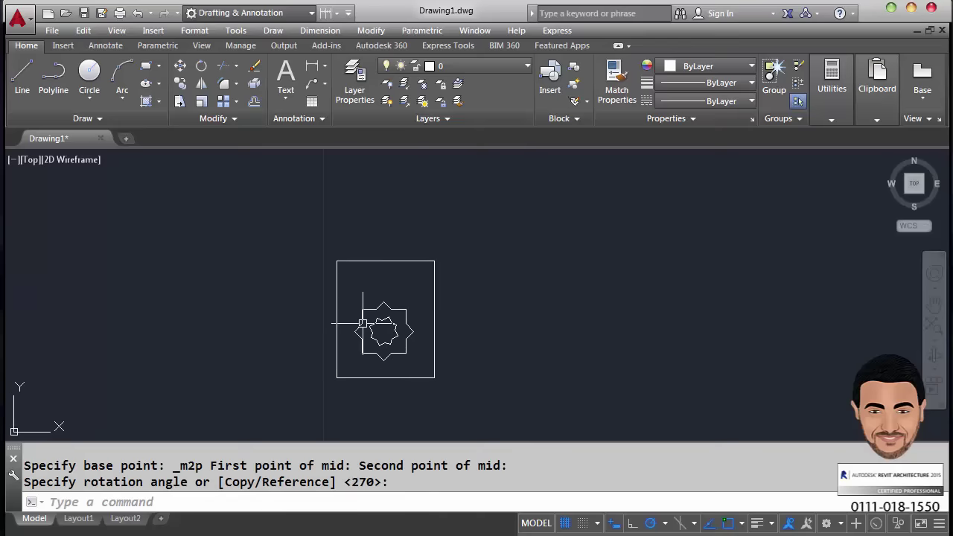
left_click(297, 294)
left_click(451, 366)
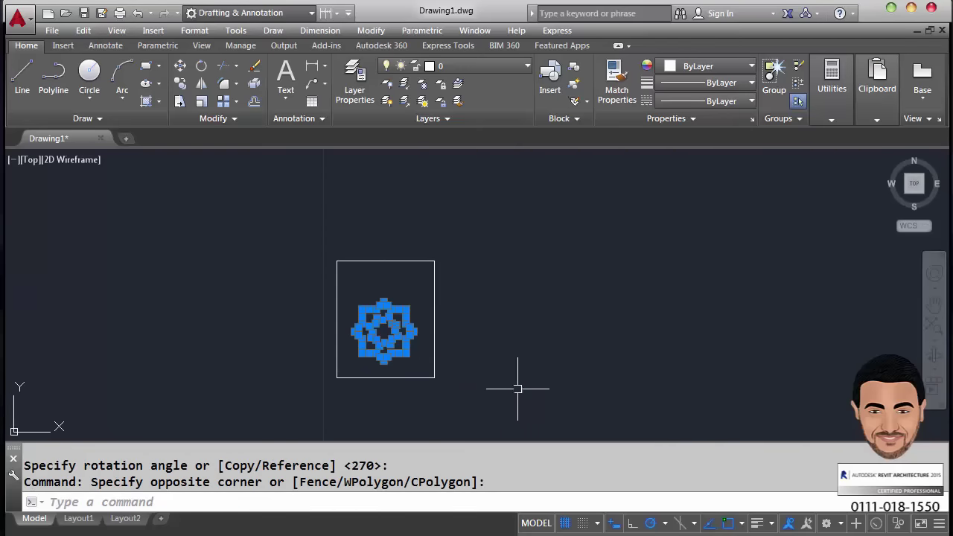
type("m")
key("Return")
left_click(538, 366)
left_click(537, 355)
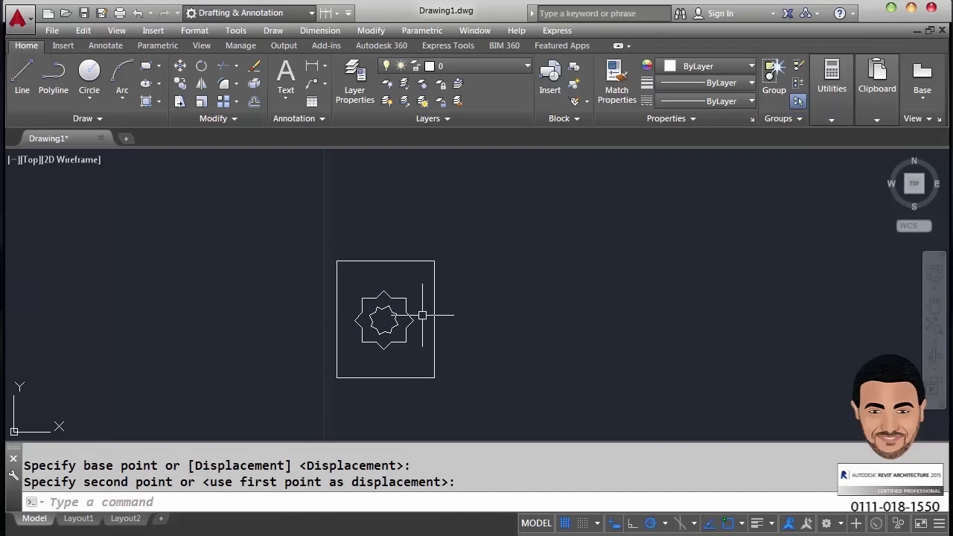
- Save the drawing on the Desktop under the file name Floor
mouse_move(382, 318)
middle_mouse_down()
mouse_move(331, 318)
mouse_move(315, 292)
mouse_move(296, 299)
middle_mouse_up()
scroll(317, 301, "up", 4)
scroll(283, 288, "down", 2)
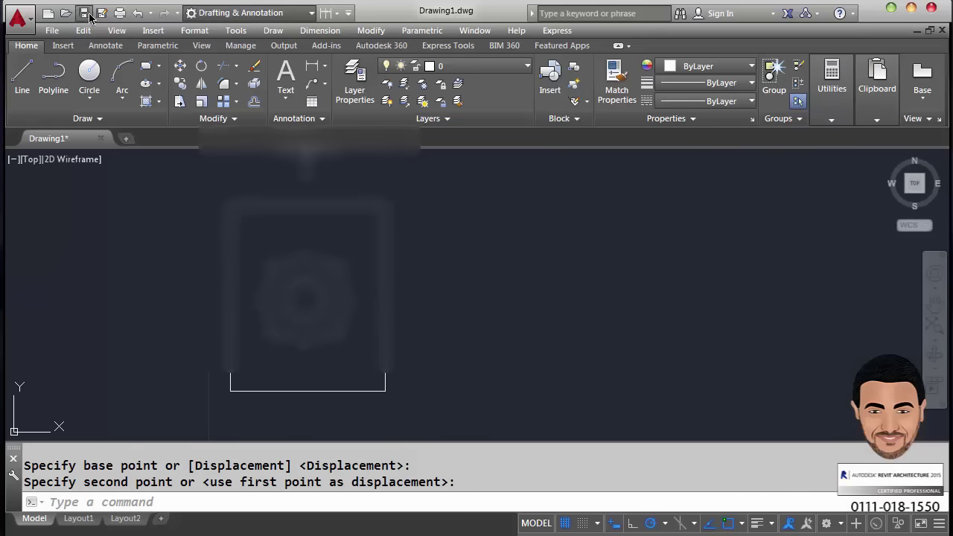
left_click(85, 13)
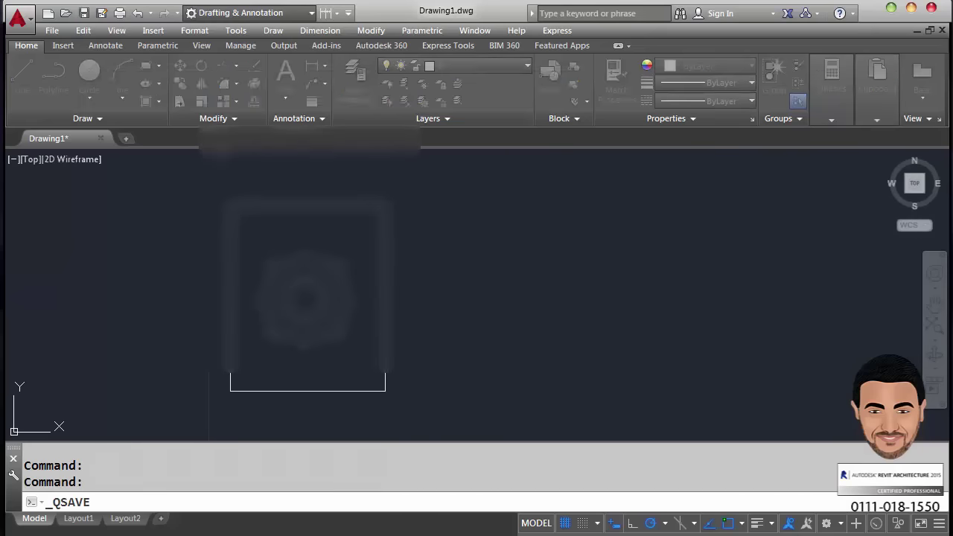
left_click(149, 353)
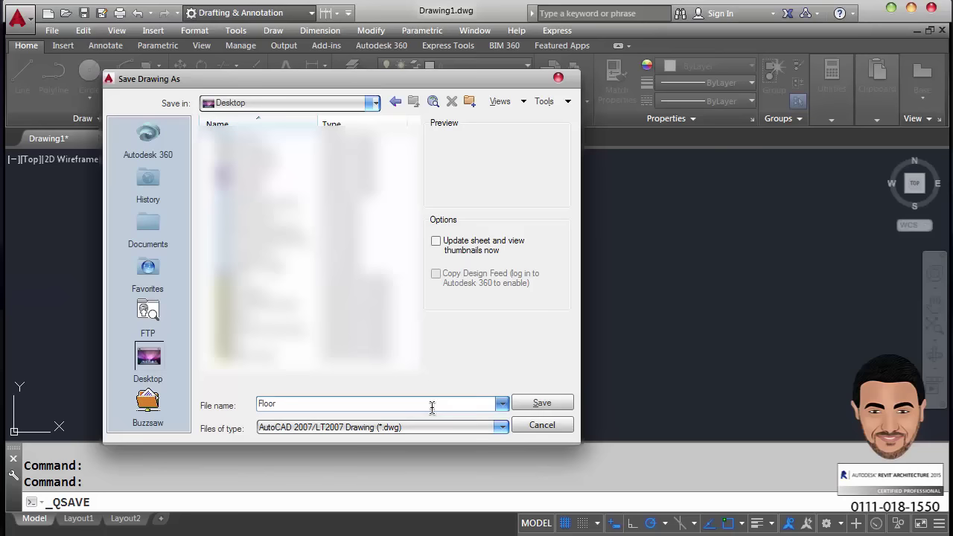
left_click(555, 403)
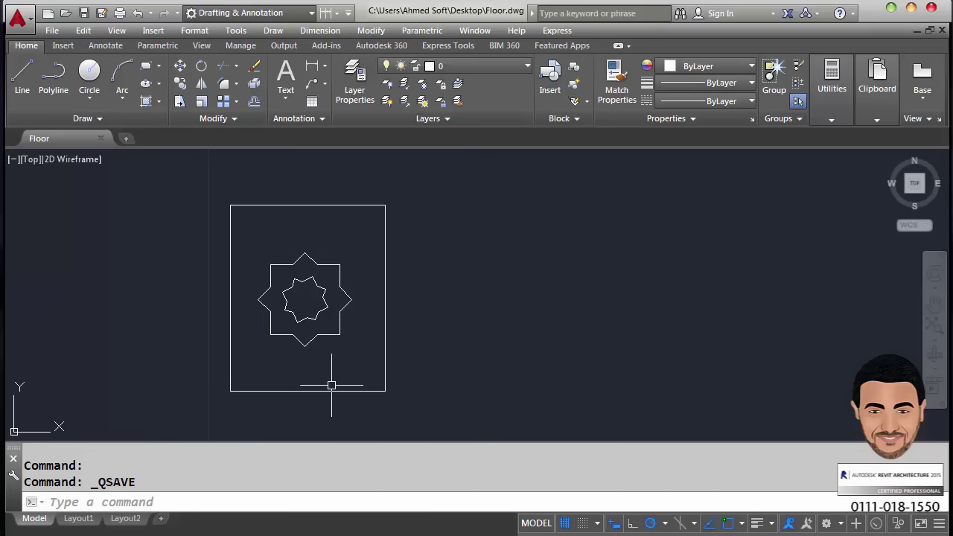
- Switch to Revit and open the Level 1 floor plan
left_click(889, 10)
middle_click_drag(522, 333, 485, 207)
left_click_drag(450, 391, 457, 385)
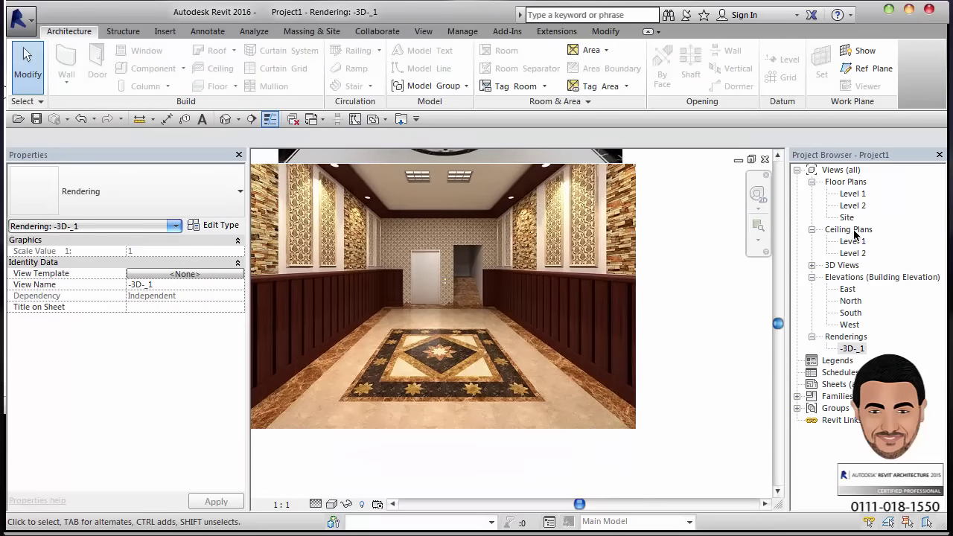
double_click(852, 194)
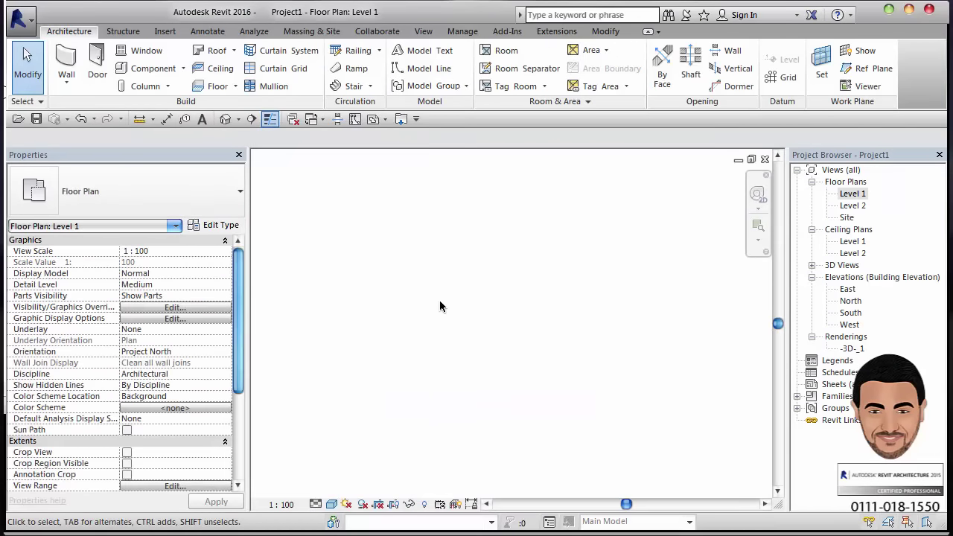
- Start a new floor in the Level 1 plan with the floor type Generic 300mm
scroll(440, 303, "down", 3)
middle_click_drag(441, 302, 415, 303)
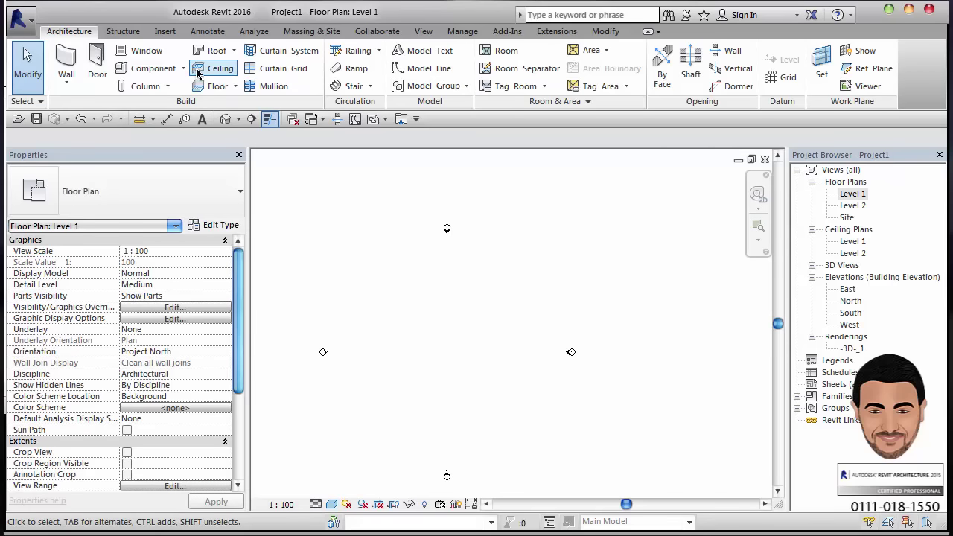
left_click(216, 86)
left_click(170, 197)
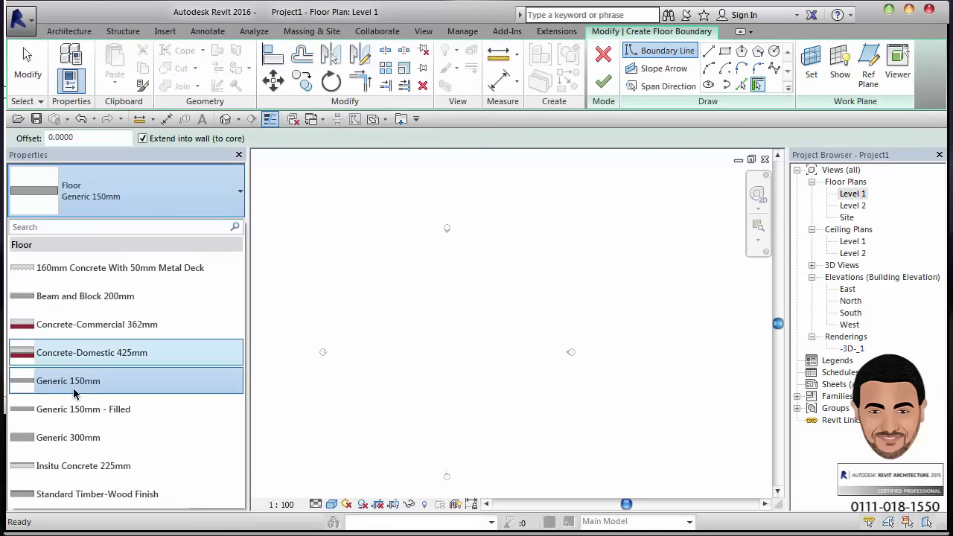
left_click(84, 325)
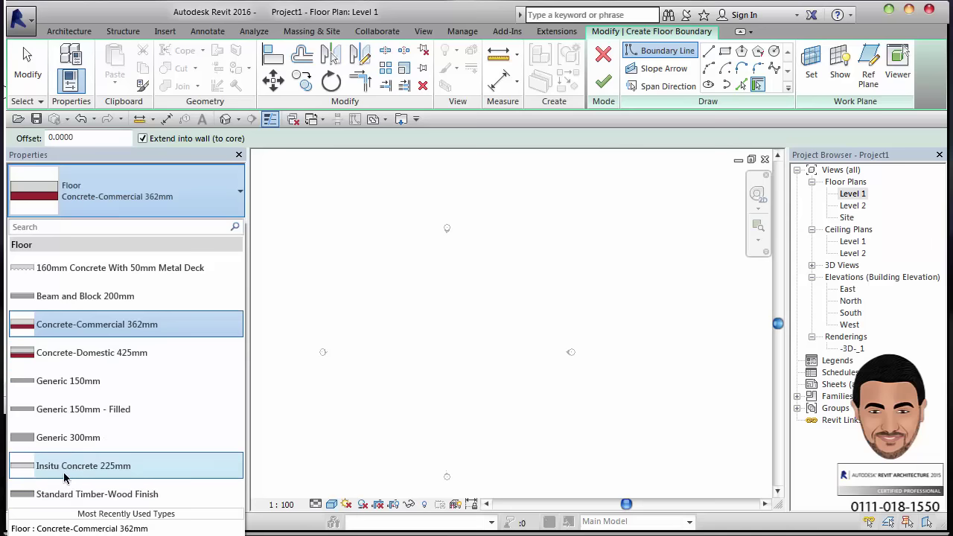
left_click(68, 437)
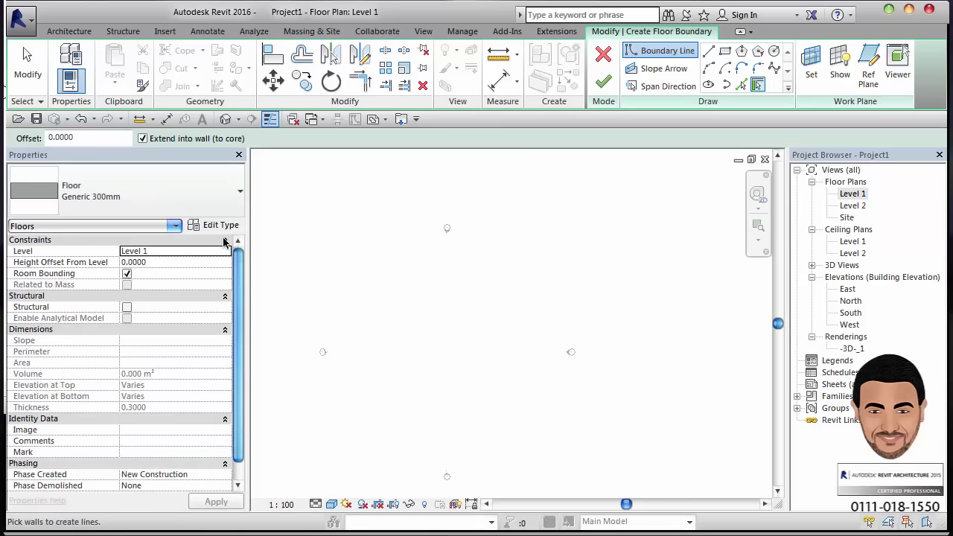
- Insert a 2 cm thick layer above the core in the Generic 300mm floor type's structure
left_click(216, 225)
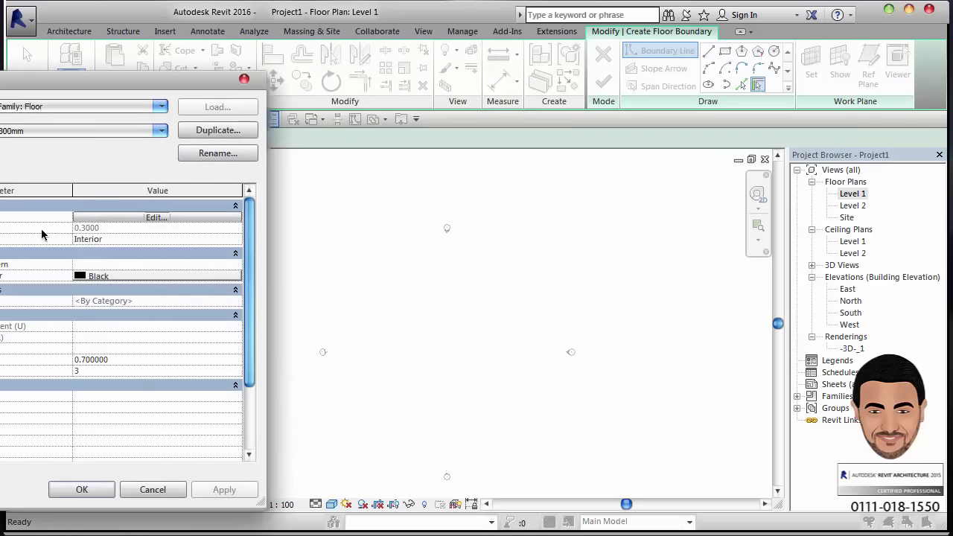
left_click(110, 218)
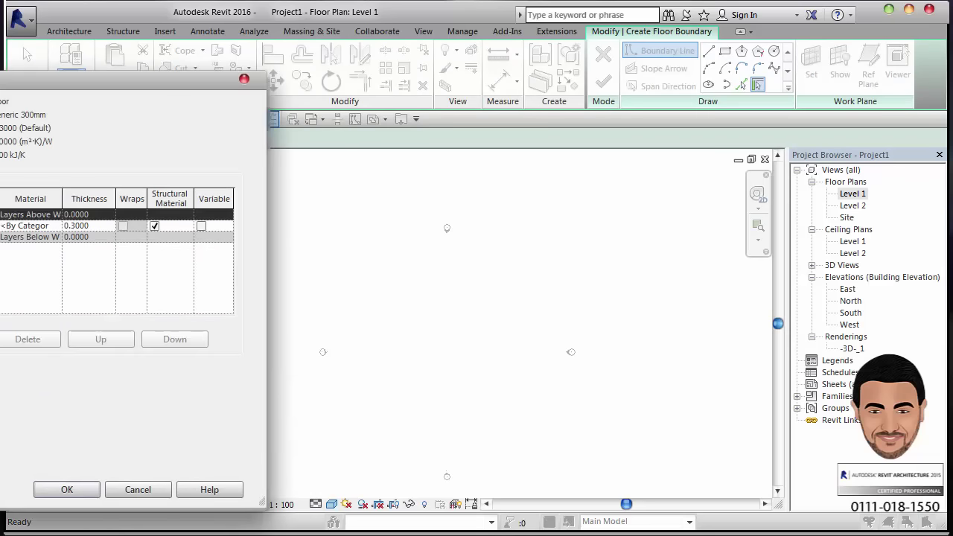
left_click(0, 339)
left_click(0, 215)
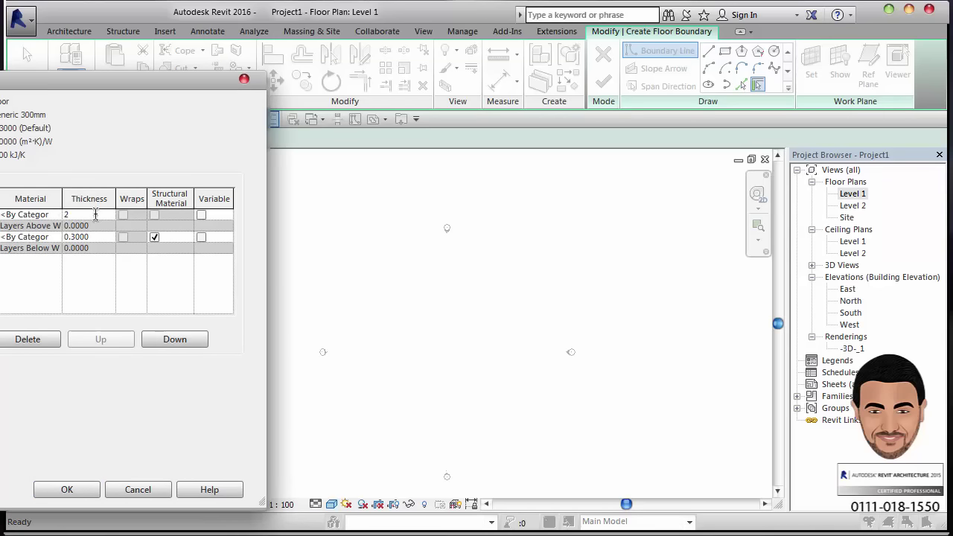
left_click(66, 490)
left_click(79, 488)
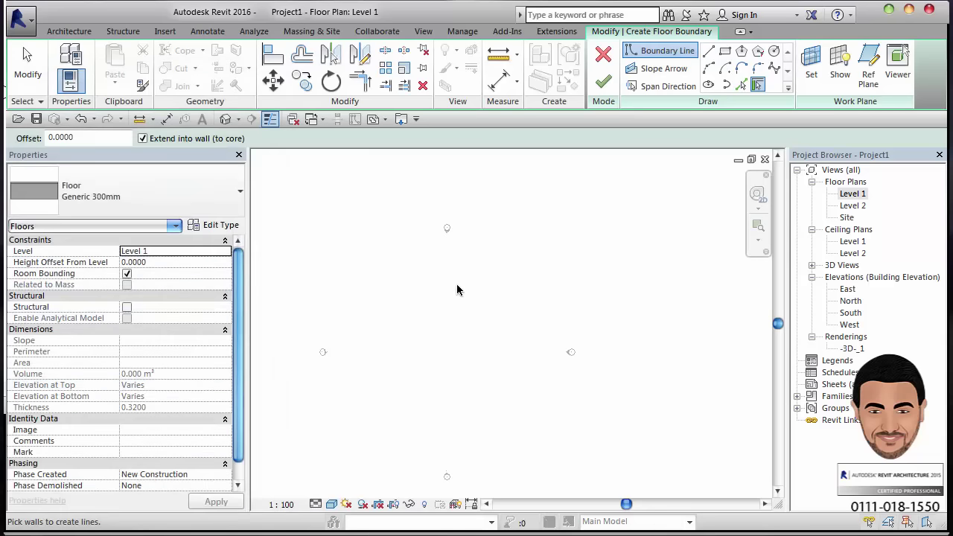
- Sketch a rectangular floor boundary about 6.3 m wide between the elevation markers of the Level 1 plan
left_click(725, 50)
left_click(413, 269)
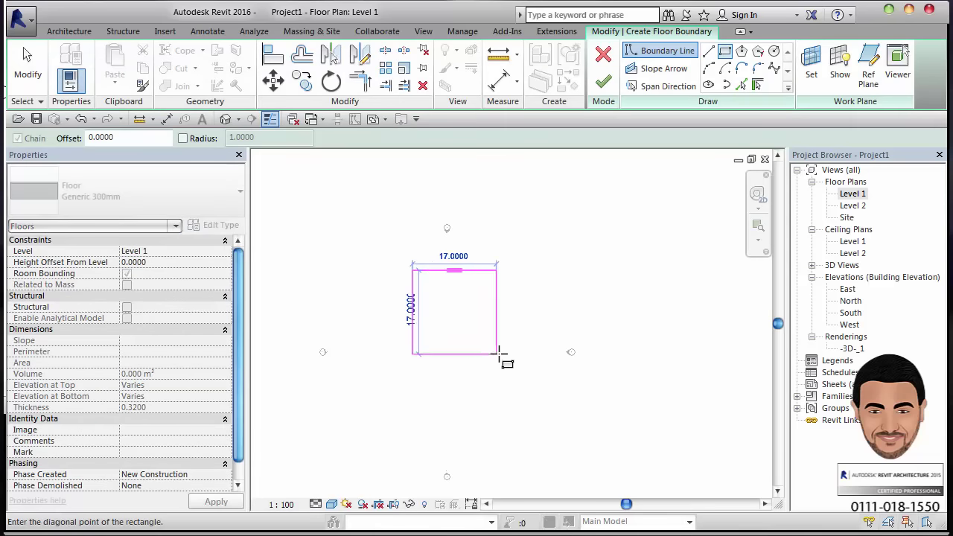
scroll(464, 325, "up", 4)
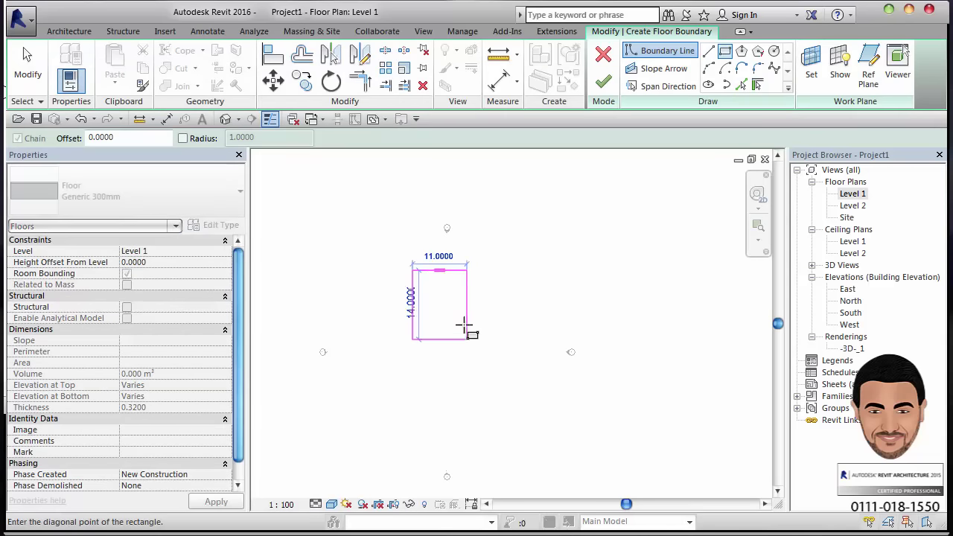
left_click(437, 299)
scroll(449, 244, "up", 2)
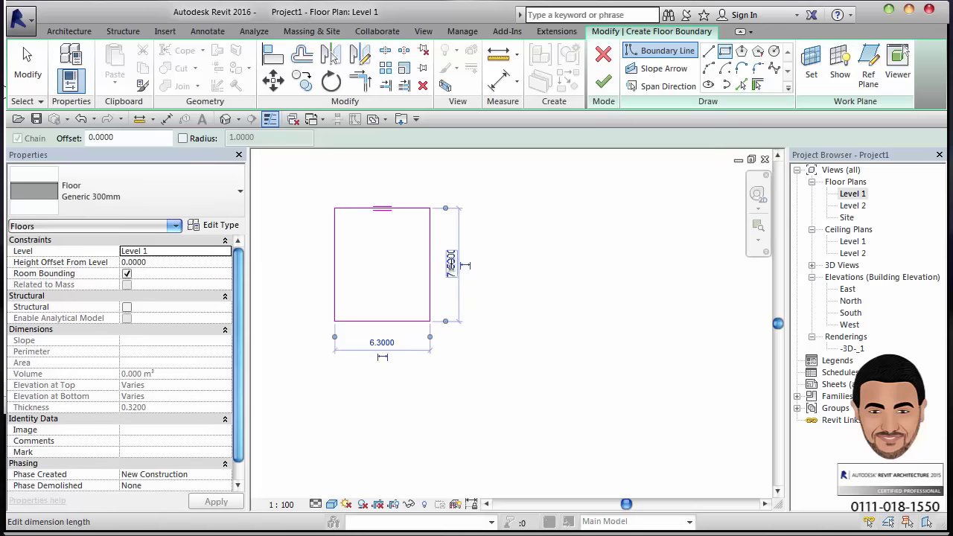
- Set the boundary rectangle's vertical side to 6 m and its width to 5 m, and finish the floor sketch
key("Return")
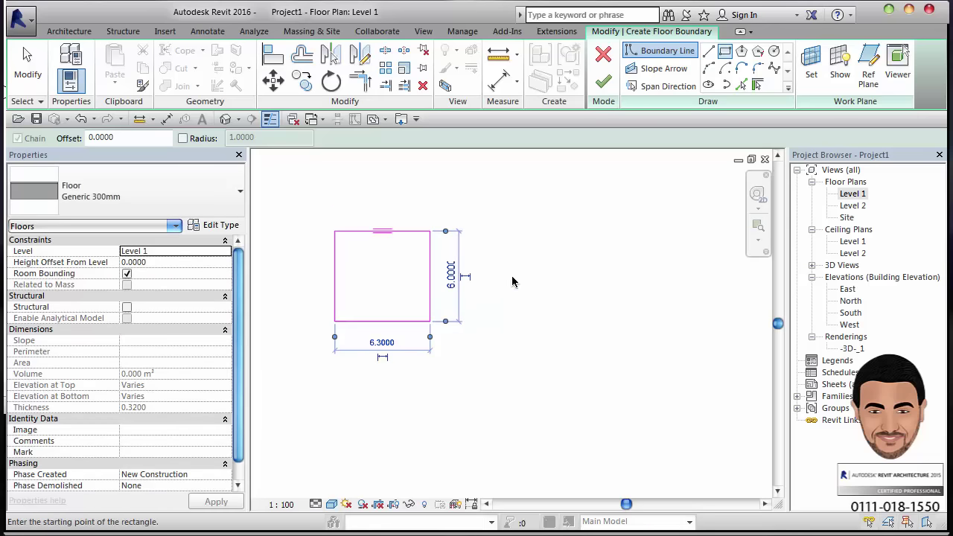
left_click(381, 343)
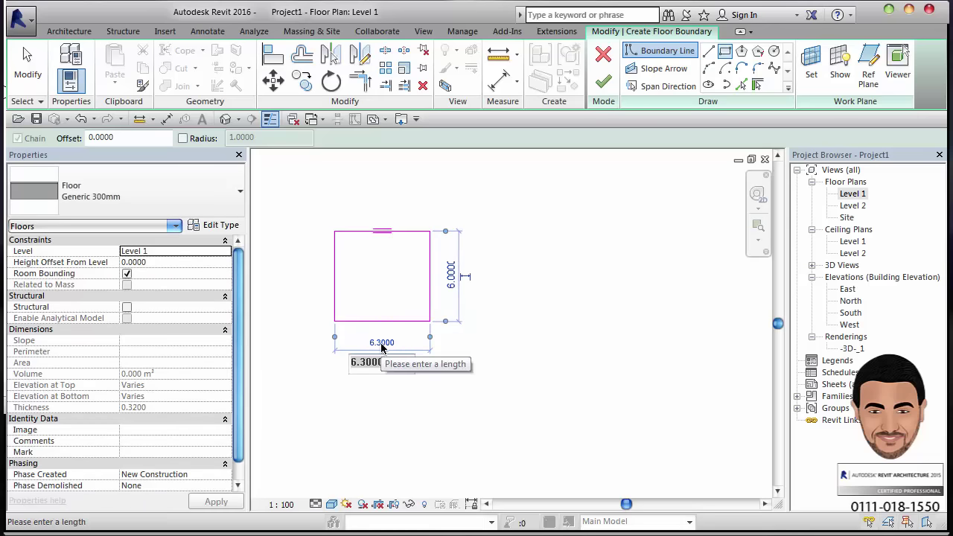
type("5")
key("Return")
scroll(454, 272, "up", 1)
scroll(357, 276, "up", 1)
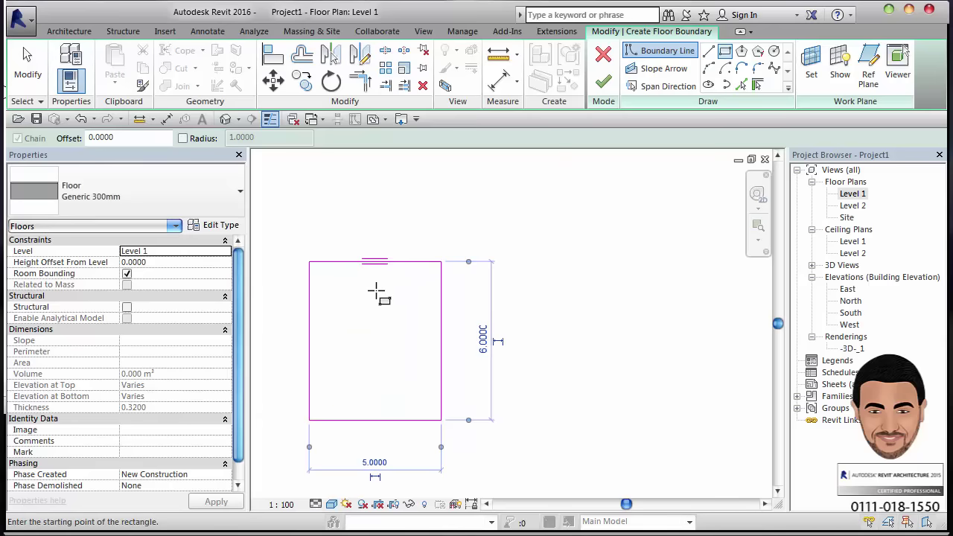
left_click(603, 81)
left_click(446, 403)
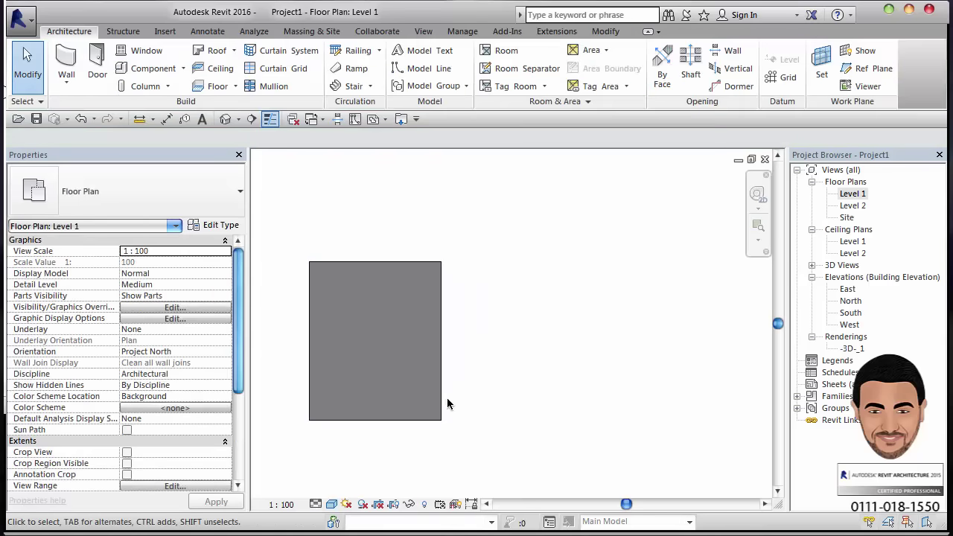
- Start a CAD import and choose the Floor DWG file on the Desktop
left_click(164, 31)
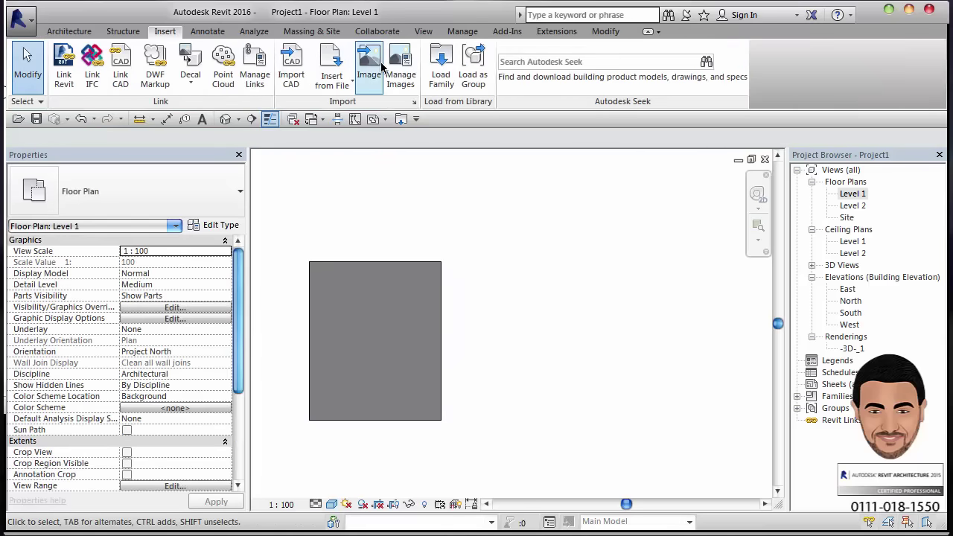
left_click(283, 74)
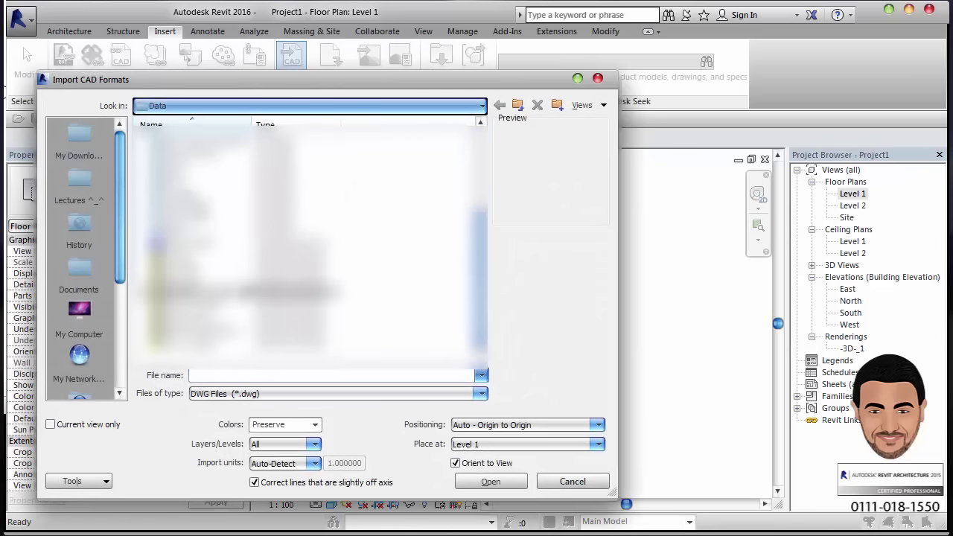
left_click(82, 317)
scroll(81, 312, "down", 3)
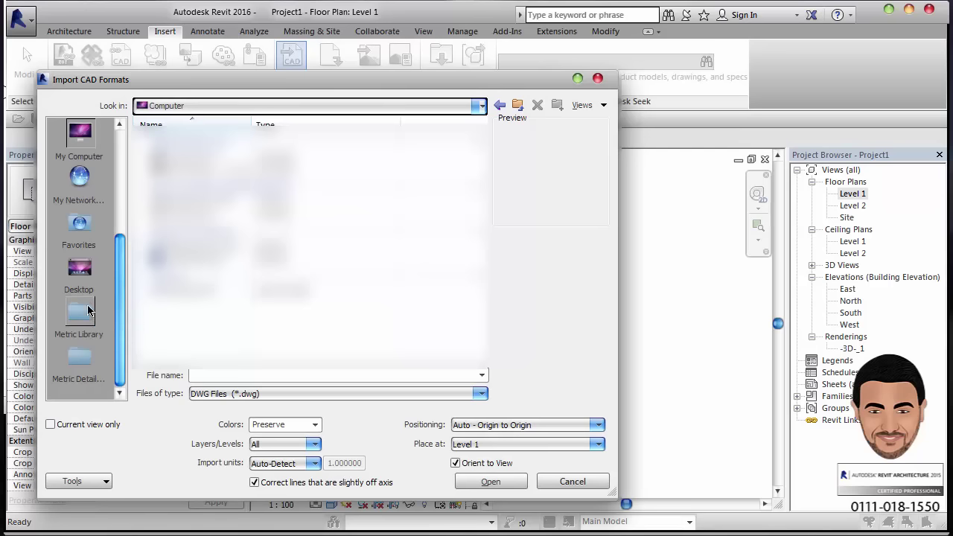
left_click(80, 269)
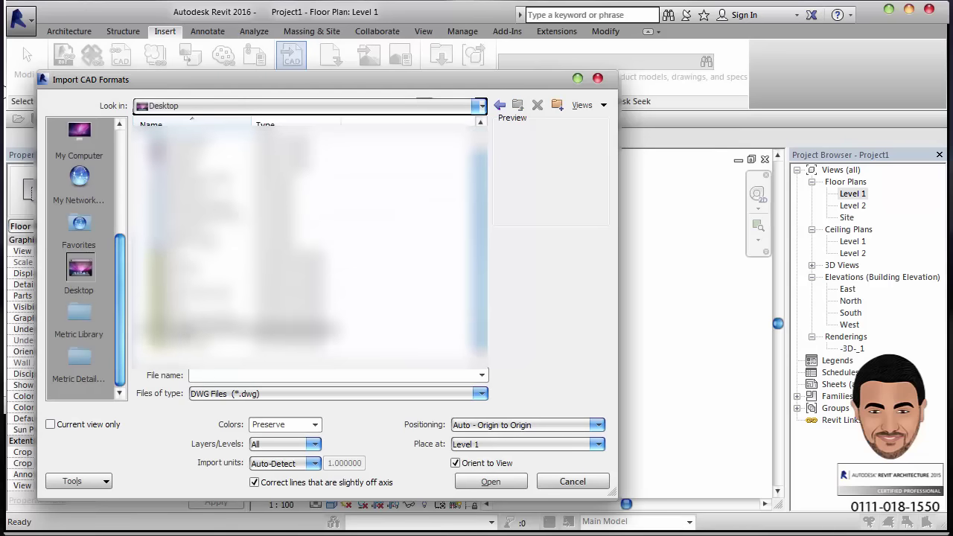
left_click(201, 279)
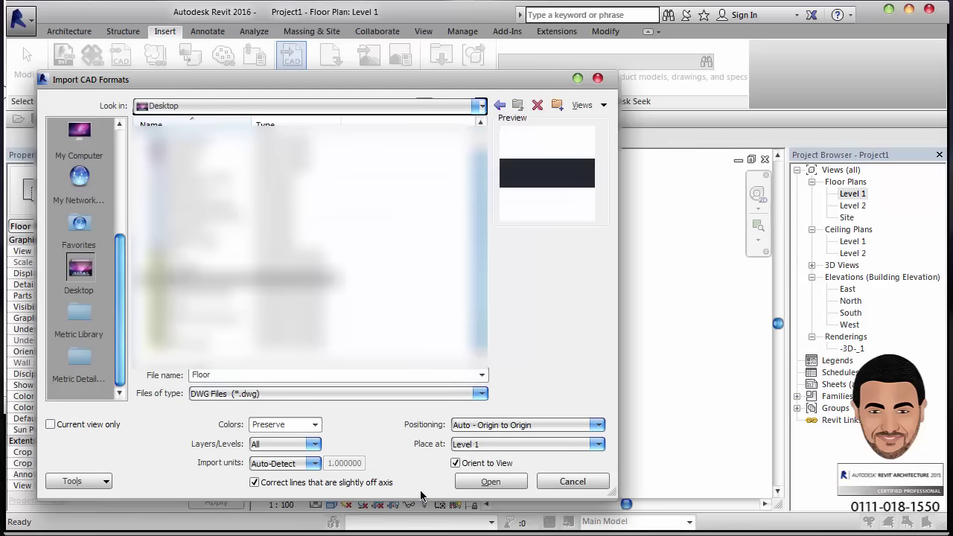
- Import the Floor drawing with Black and White colors, meter as import unit and Manual - Center positioning, placing it on the floor
left_click(305, 424)
left_click(294, 457)
left_click(300, 465)
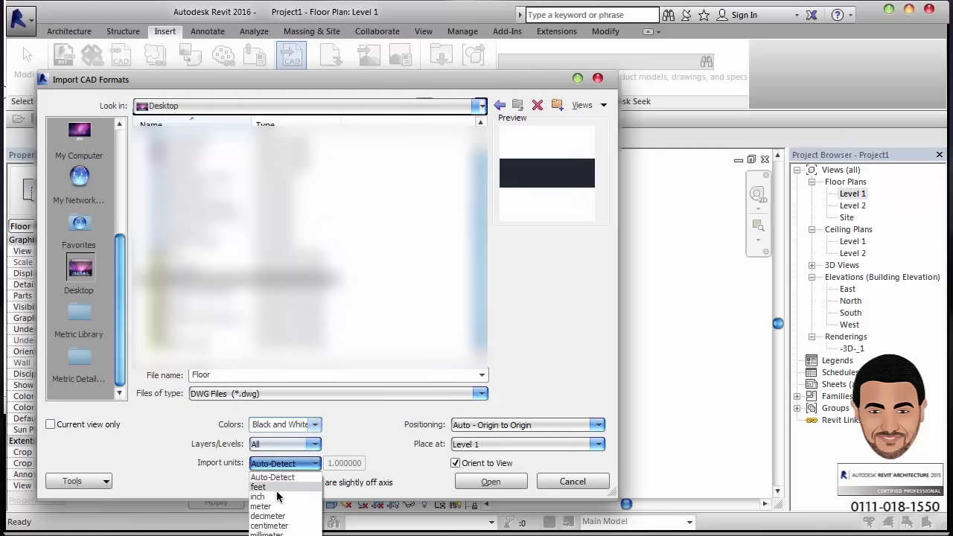
left_click(261, 506)
left_click(525, 425)
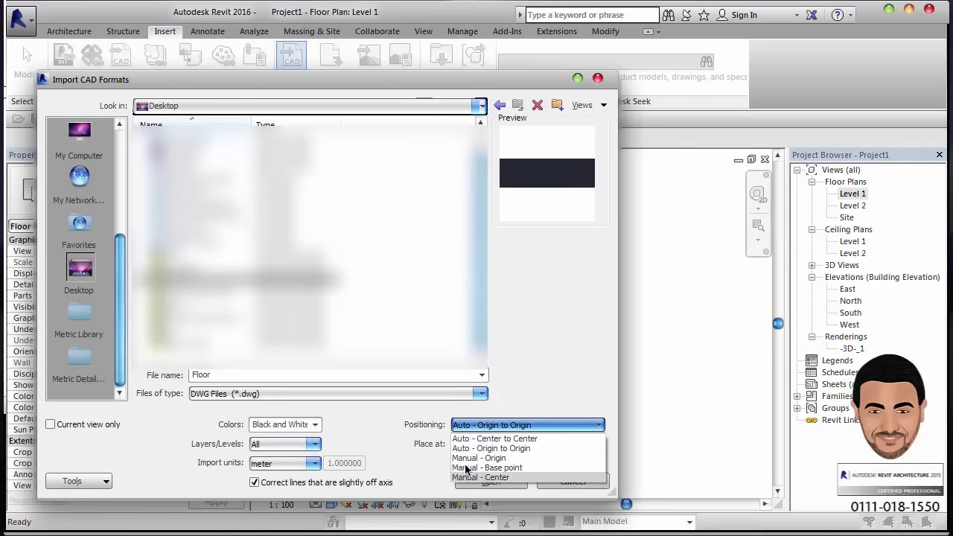
left_click(477, 477)
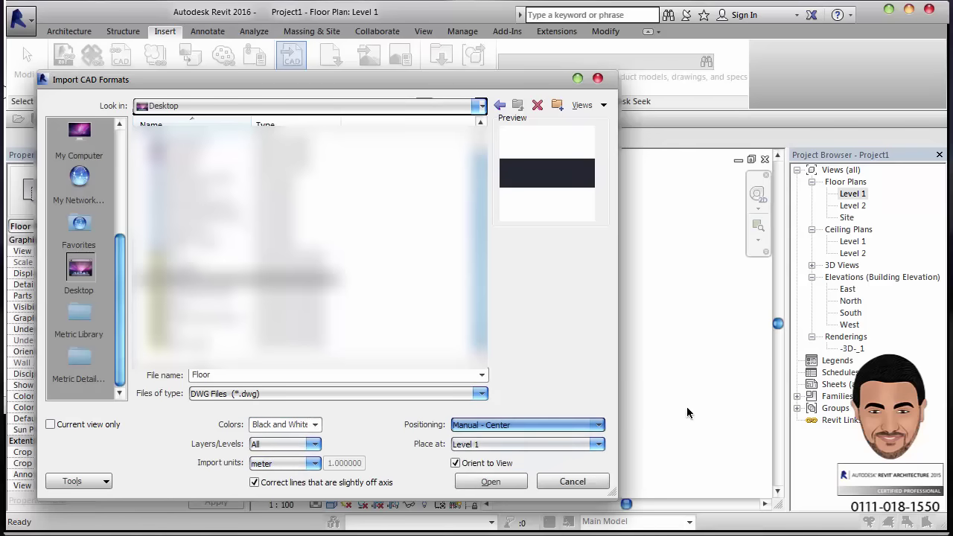
left_click(483, 482)
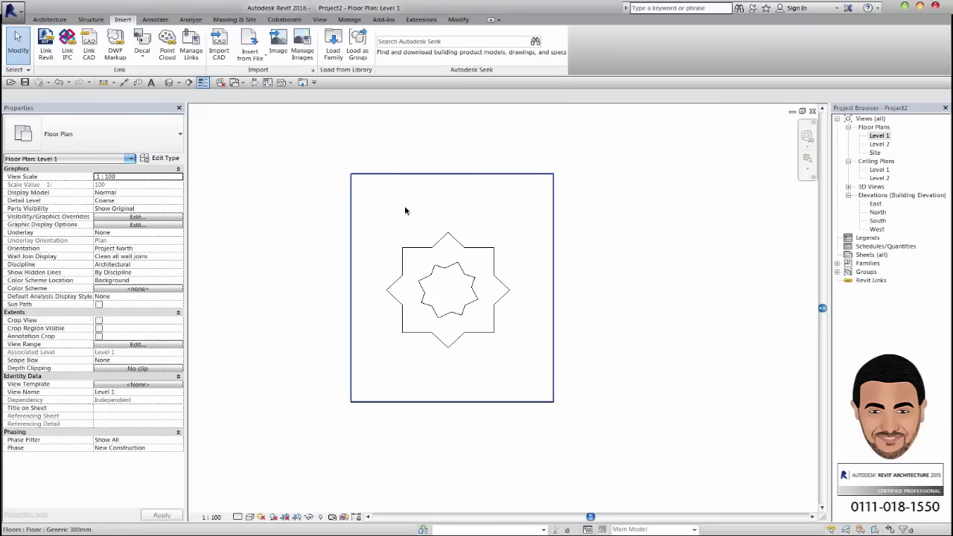
middle_click_drag(479, 200, 371, 196)
middle_click(371, 196)
middle_click(371, 196)
scroll(471, 265, "up", 6)
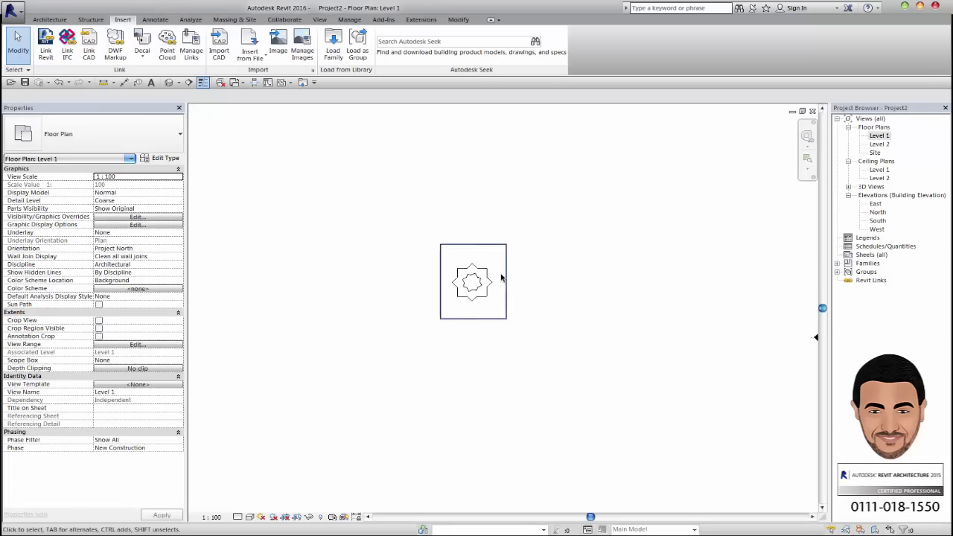
left_click(410, 269)
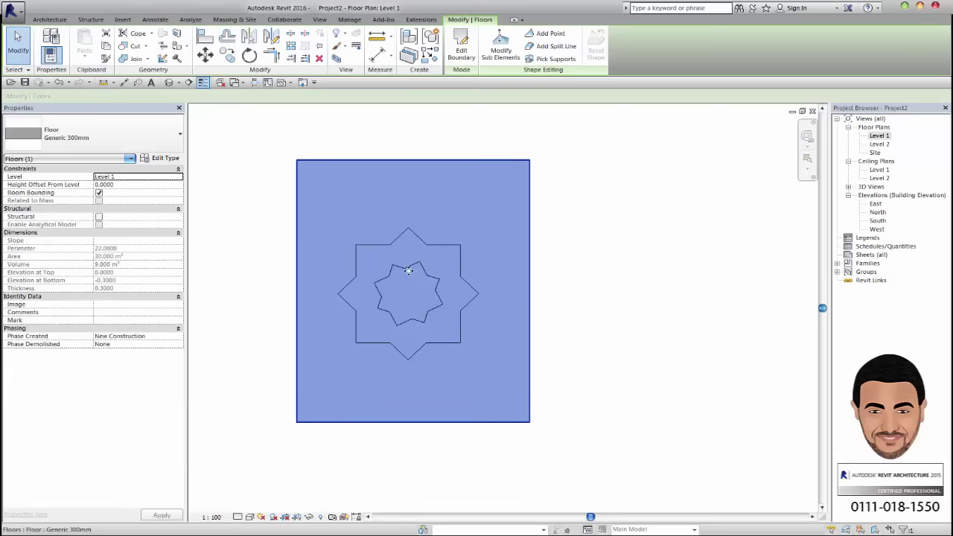
left_click(581, 202)
left_click(440, 246)
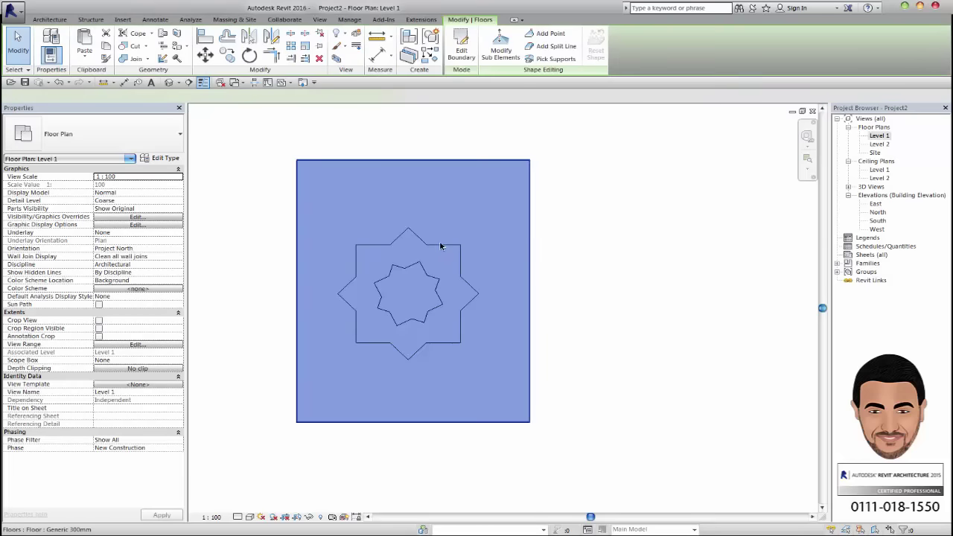
left_click(604, 198)
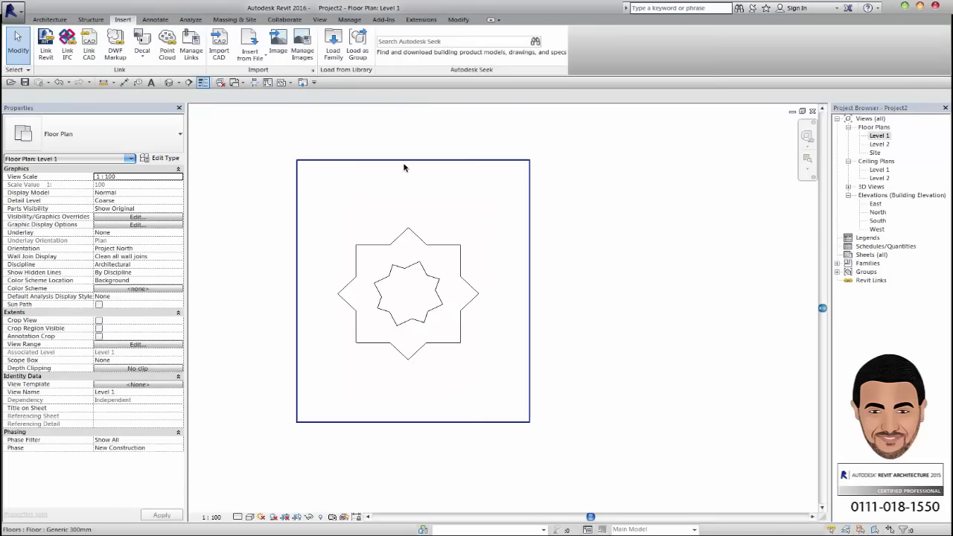
- Start a Split Face on the floor's top face and pick the outer star's whole outline as the split boundary
left_click(459, 22)
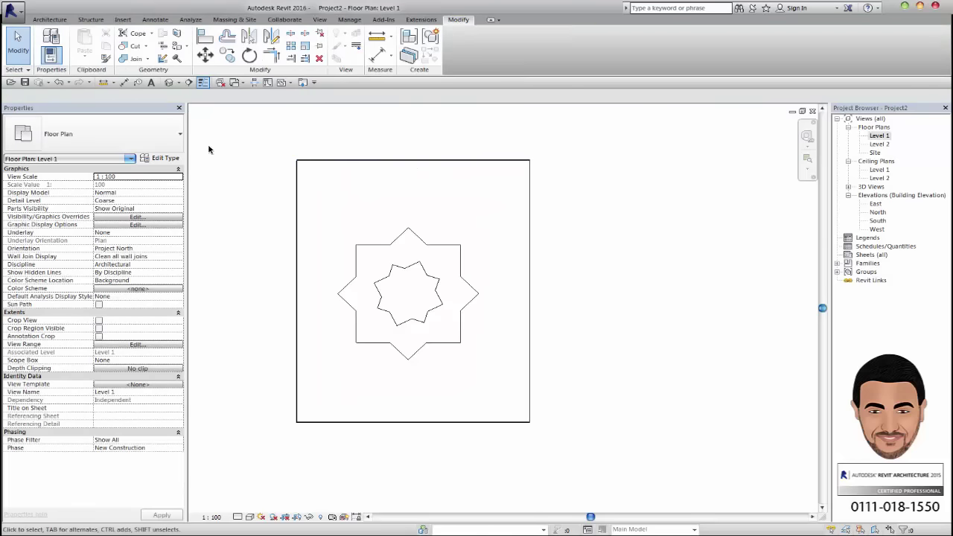
left_click(177, 34)
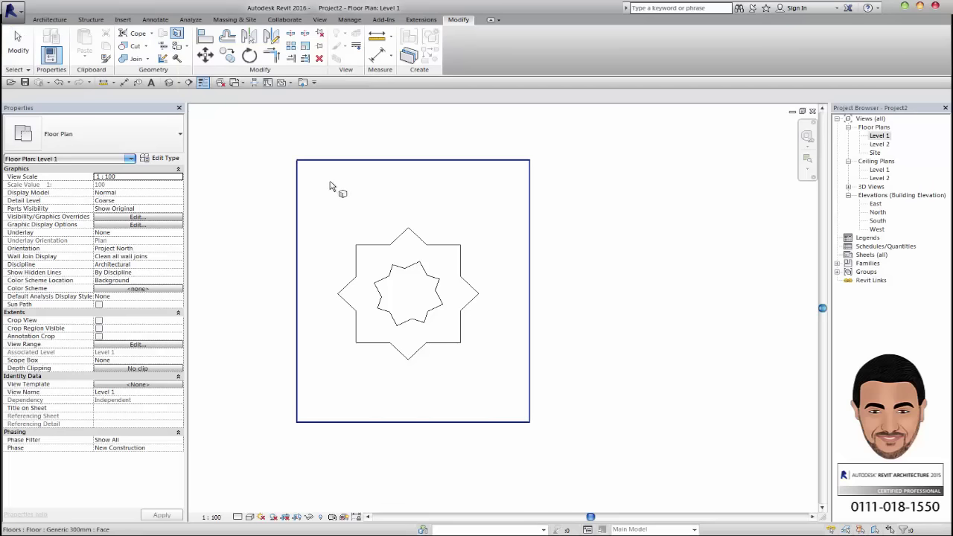
left_click(357, 209)
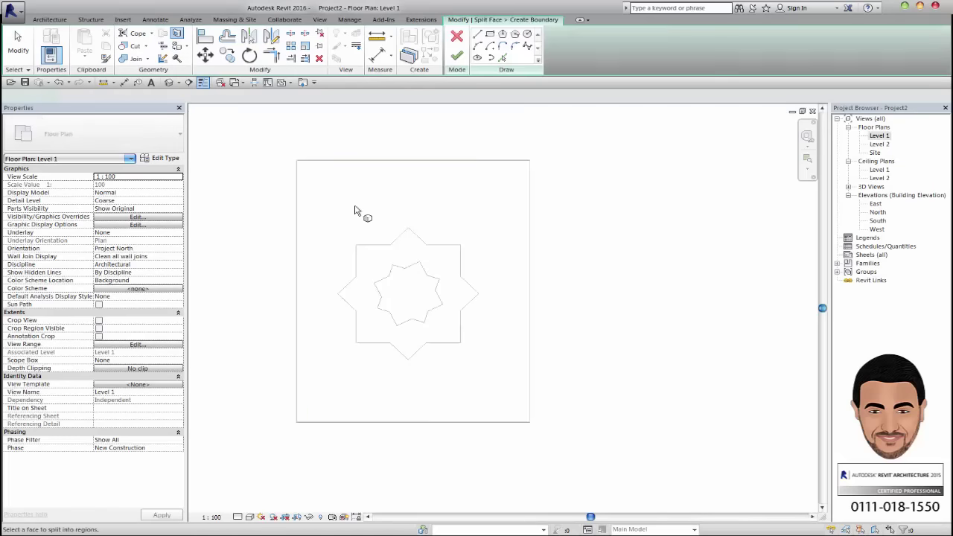
left_click(502, 58)
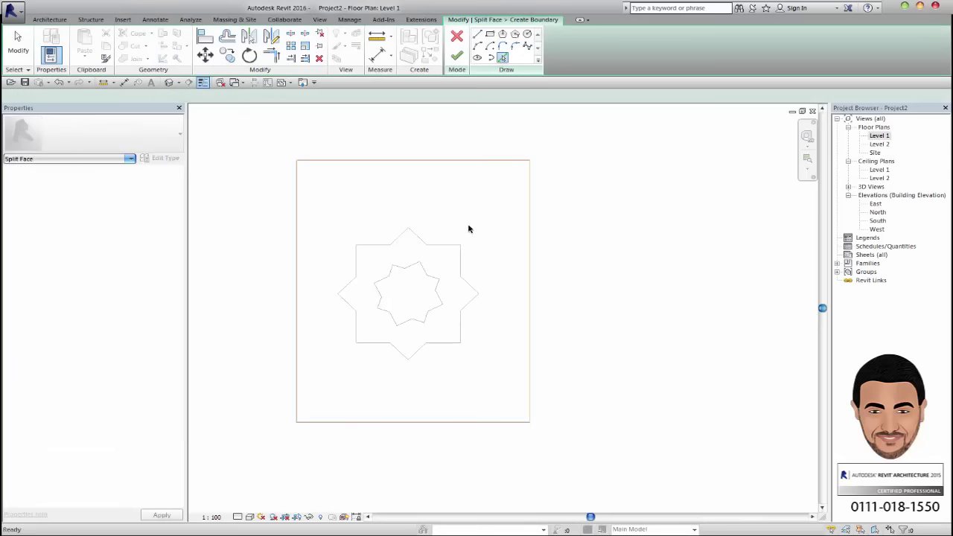
left_click(420, 236)
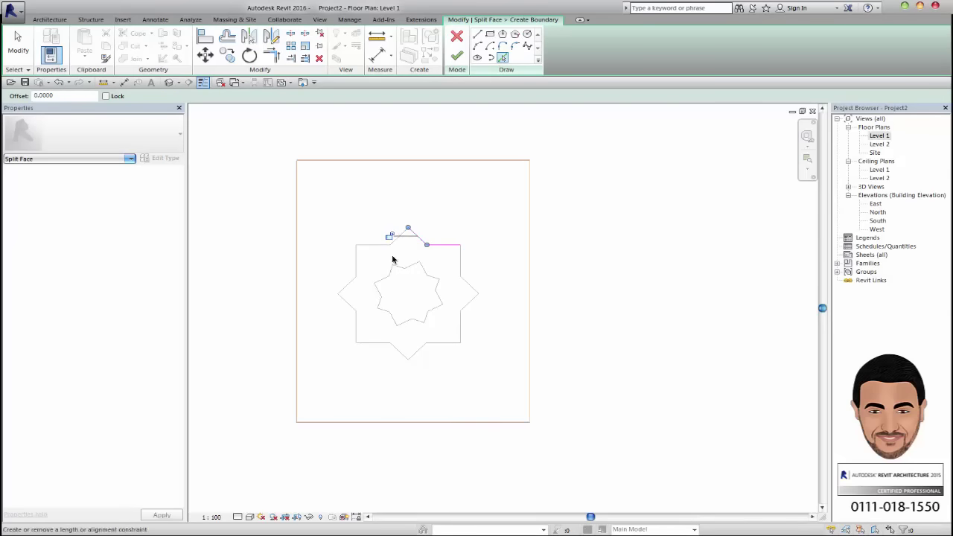
key("ctrl+z")
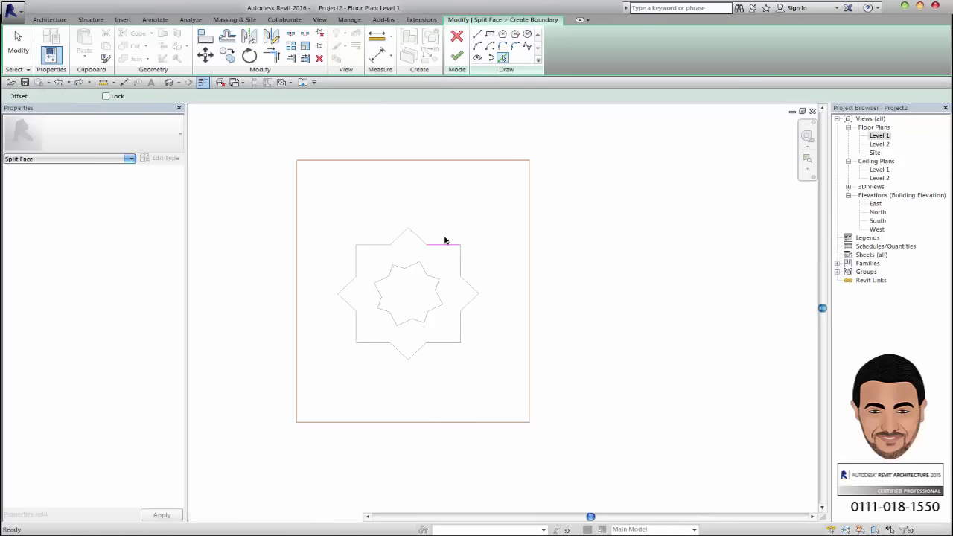
key("Tab")
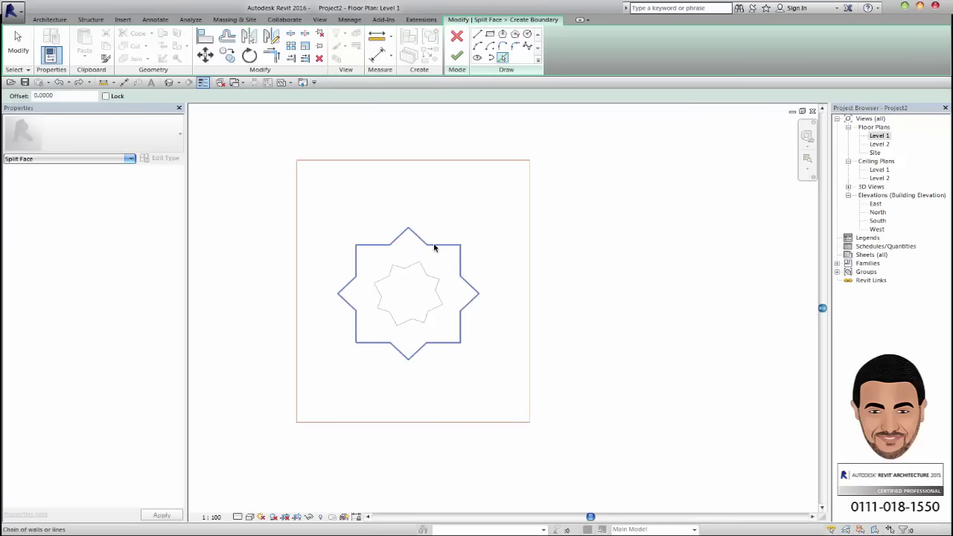
left_click(437, 246)
scroll(436, 270, "up", 4)
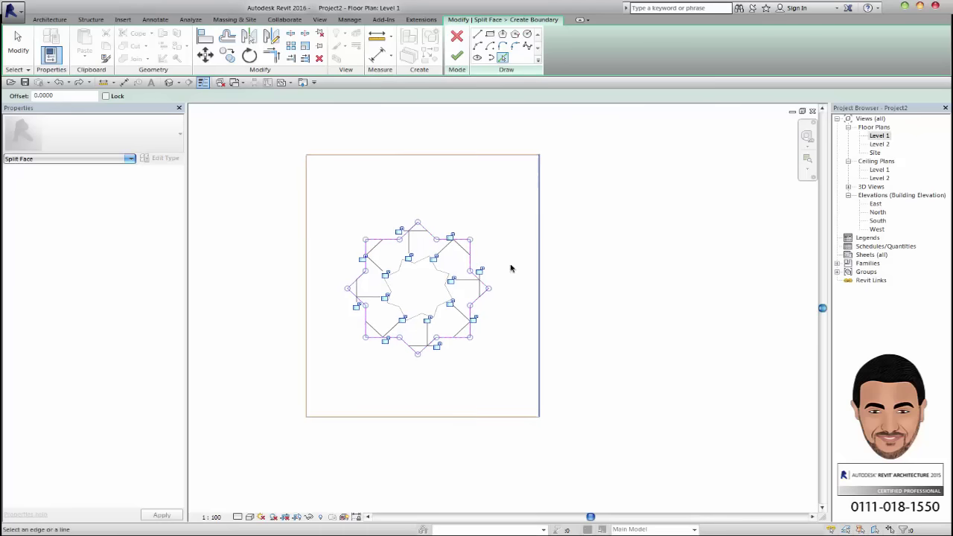
- Try to include the inner star's outline in the same split boundary and finish the sketch
key("Tab")
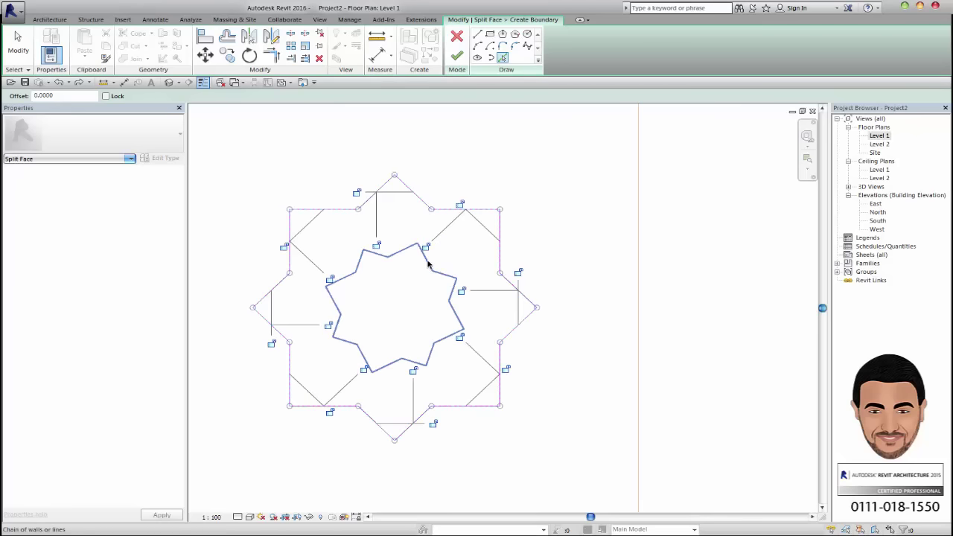
left_click(428, 265)
left_click(456, 56)
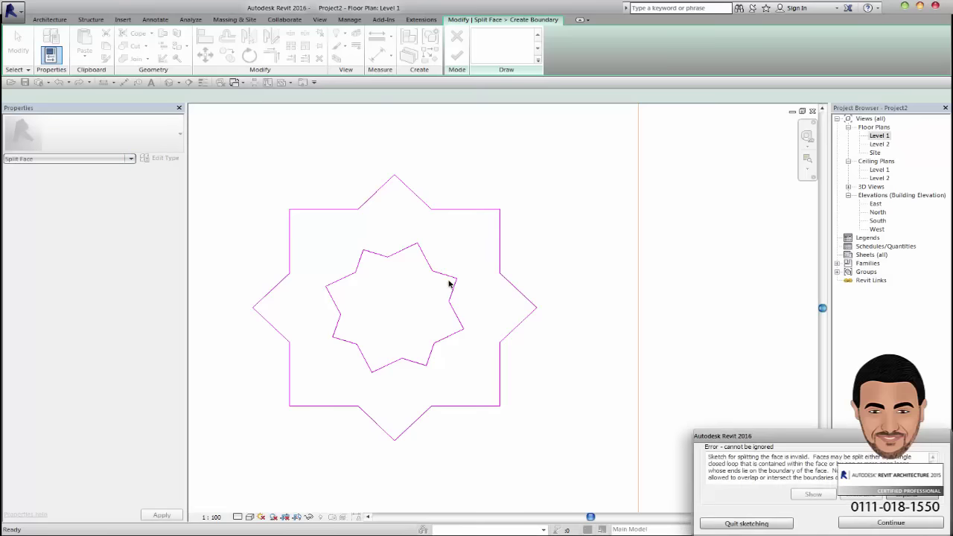
left_click(856, 522)
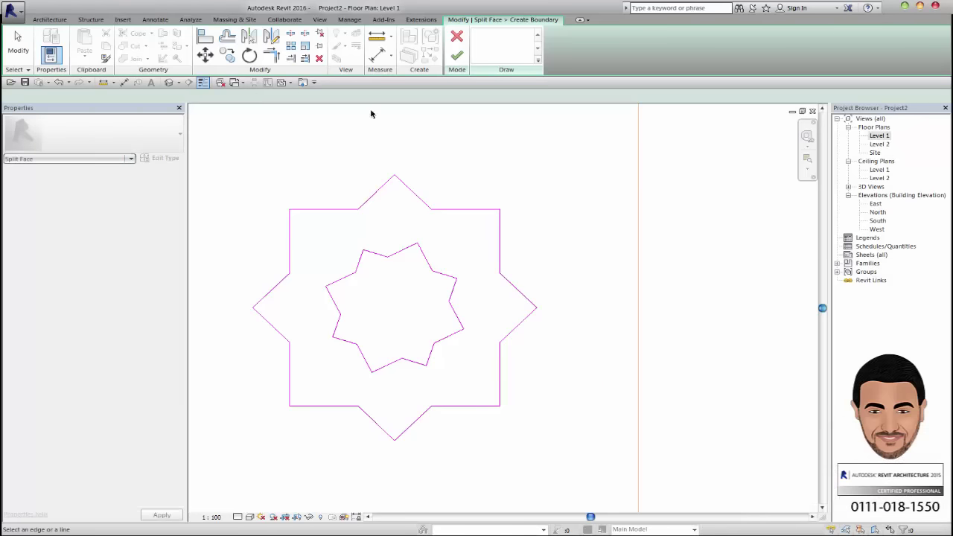
- Delete the inner star's lines from the split sketch and finish the face split along the outer star
mouse_move(300, 239)
left_mouse_down()
mouse_move(459, 360)
mouse_move(477, 384)
left_mouse_up()
key("Delete")
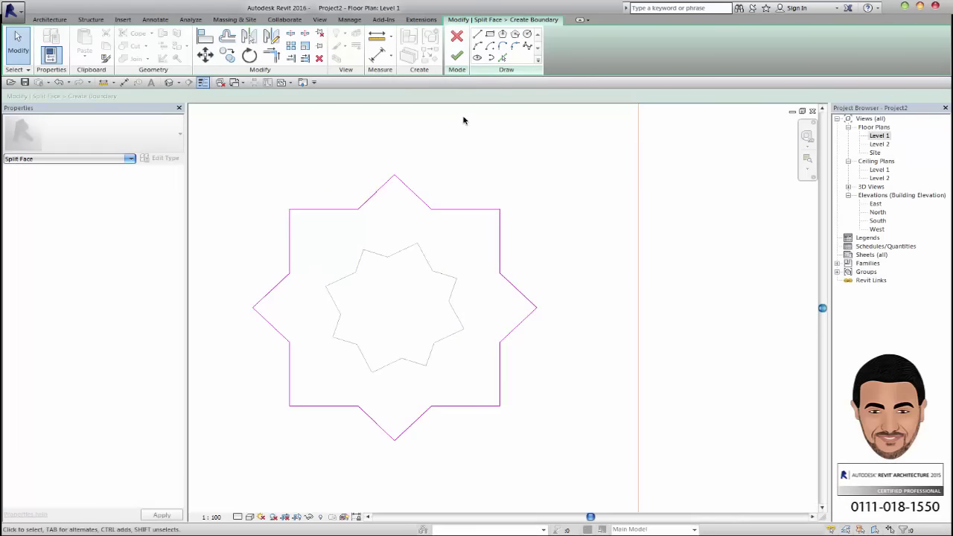
left_click(456, 57)
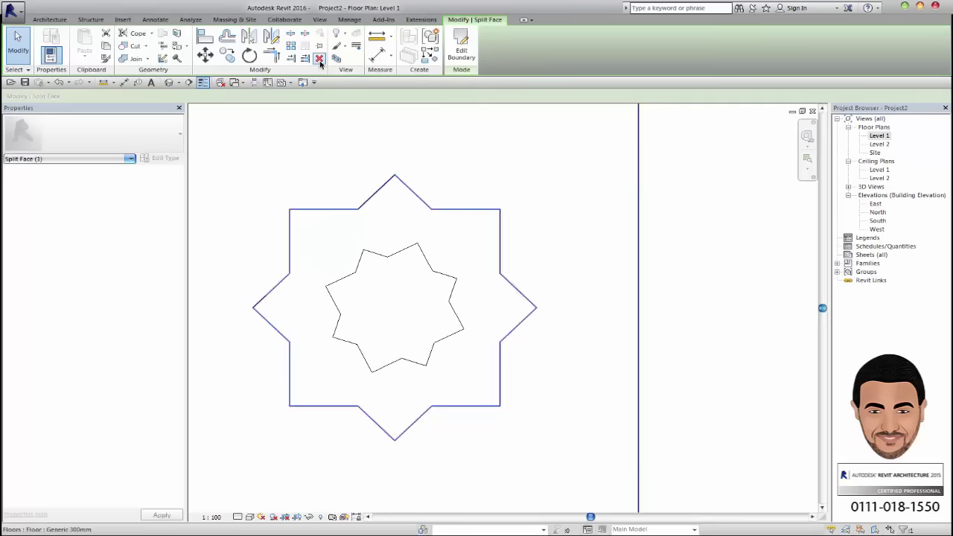
key("Escape")
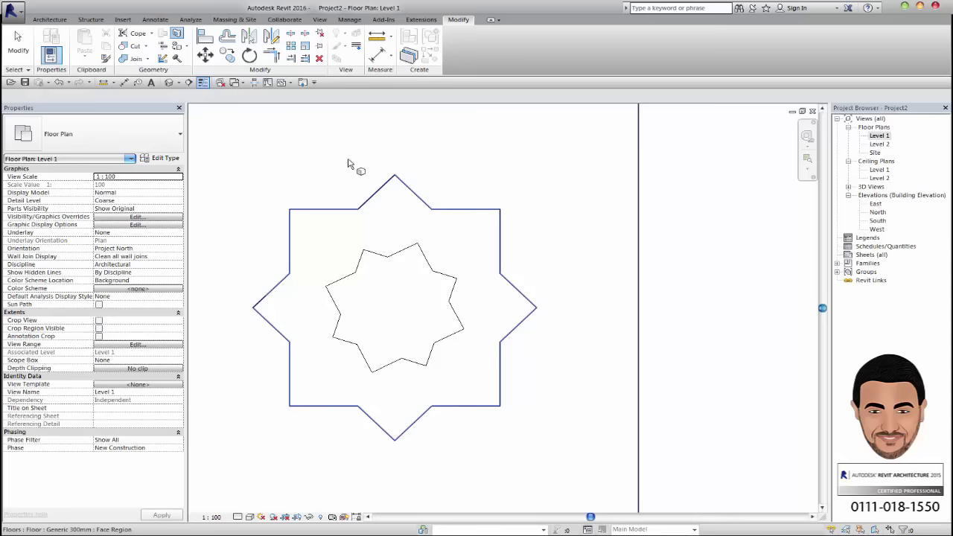
- Split the floor's top face once more along the inner star's whole outline
left_click(367, 244)
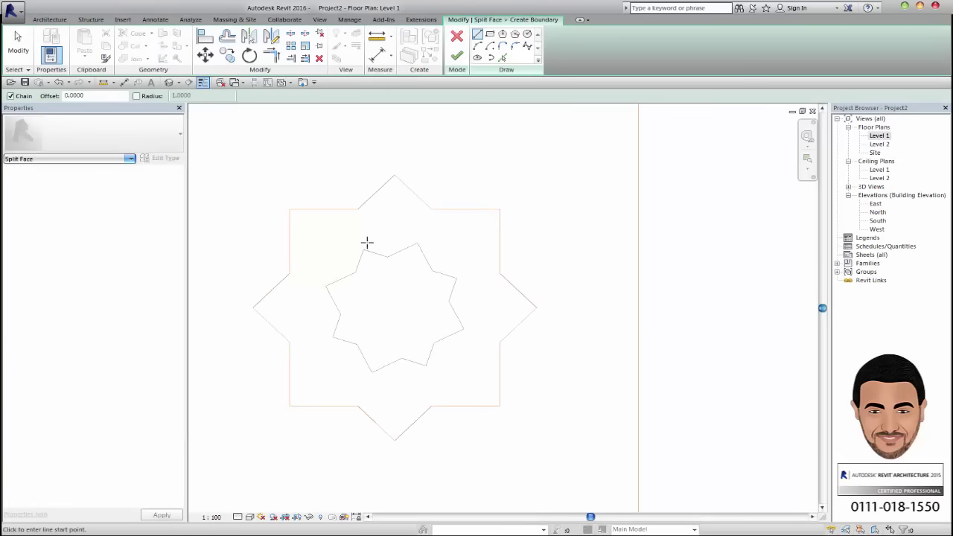
left_click(503, 58)
key("Tab")
left_click(429, 268)
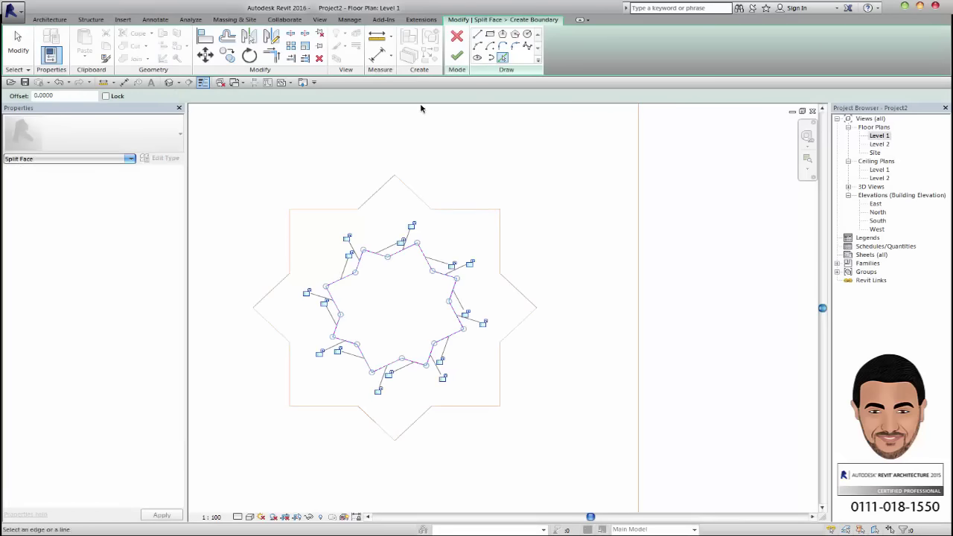
left_click(453, 59)
scroll(409, 291, "down", 2)
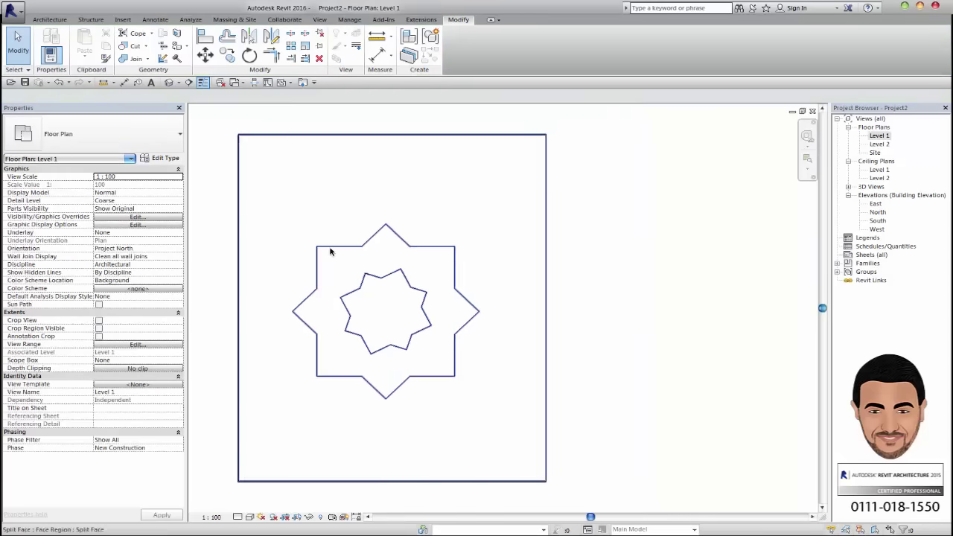
- Paint the inner star with Render, Tan, Textured and the surrounding star region with Softwood, Lumber in the 3D view
left_click(168, 82)
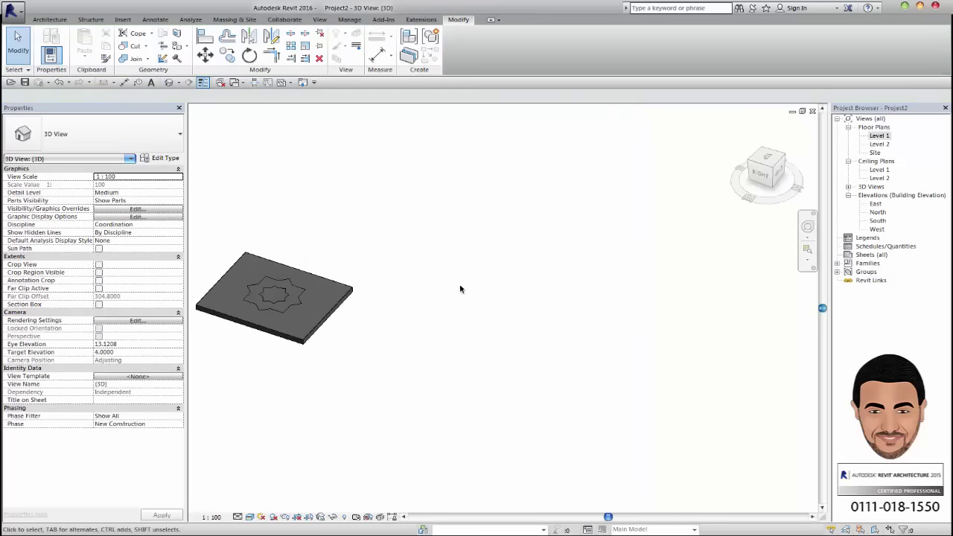
scroll(372, 283, "up", 5)
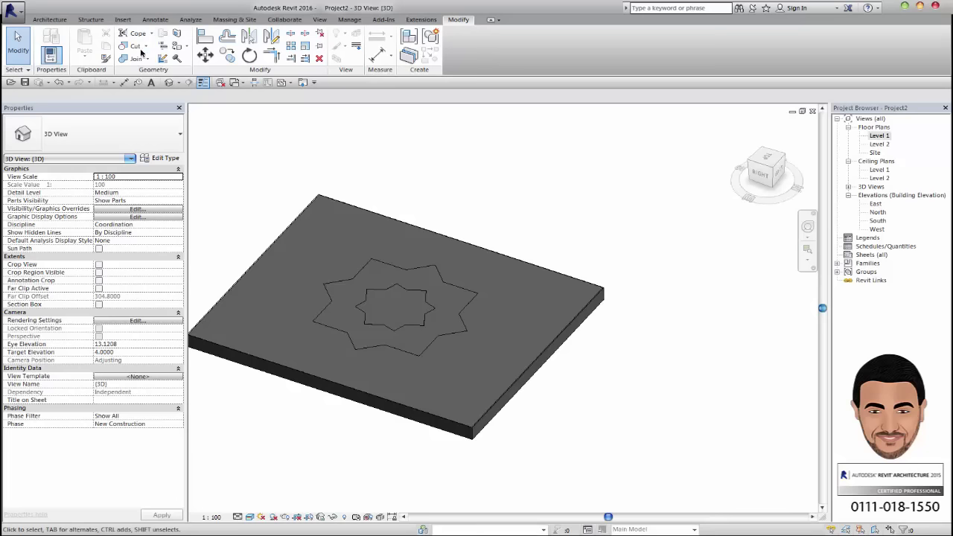
left_click(177, 47)
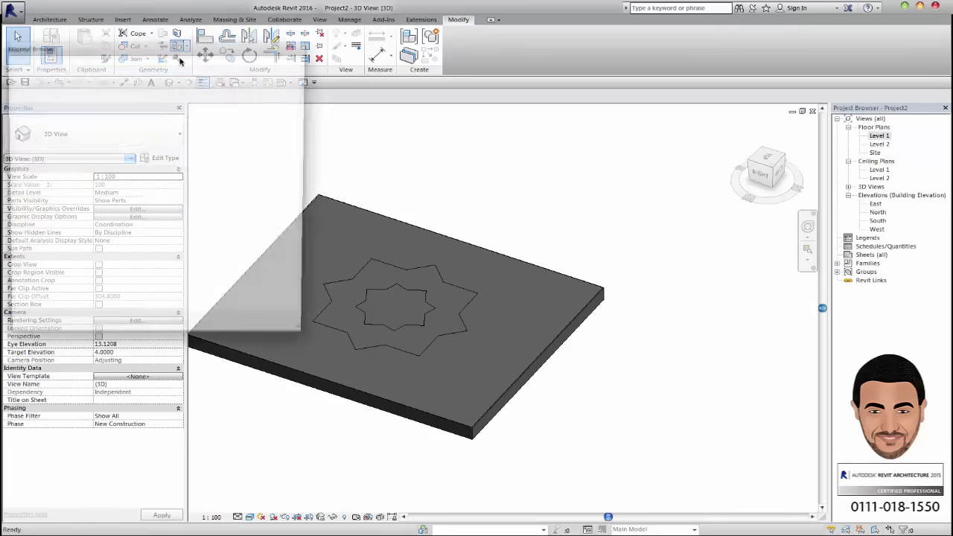
left_click(125, 116)
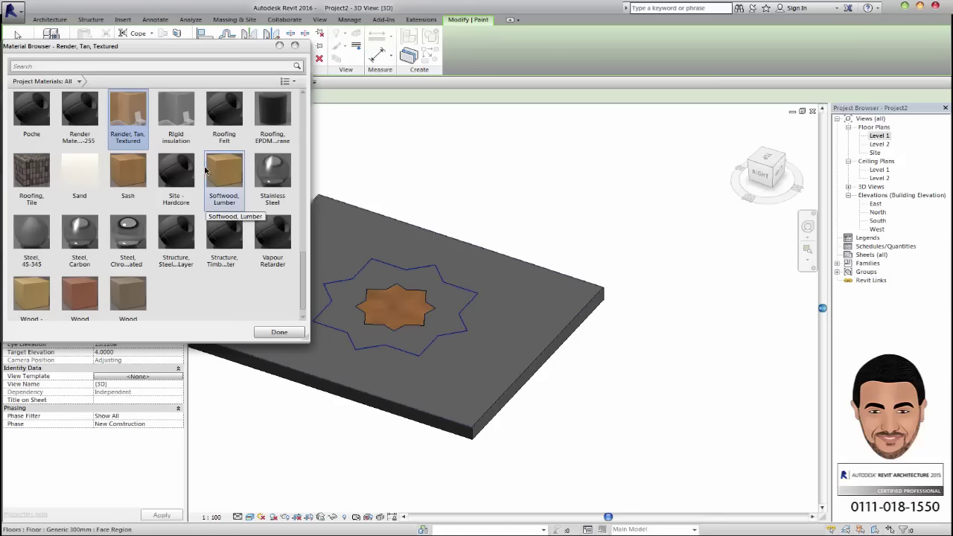
left_click(224, 178)
left_click(406, 278)
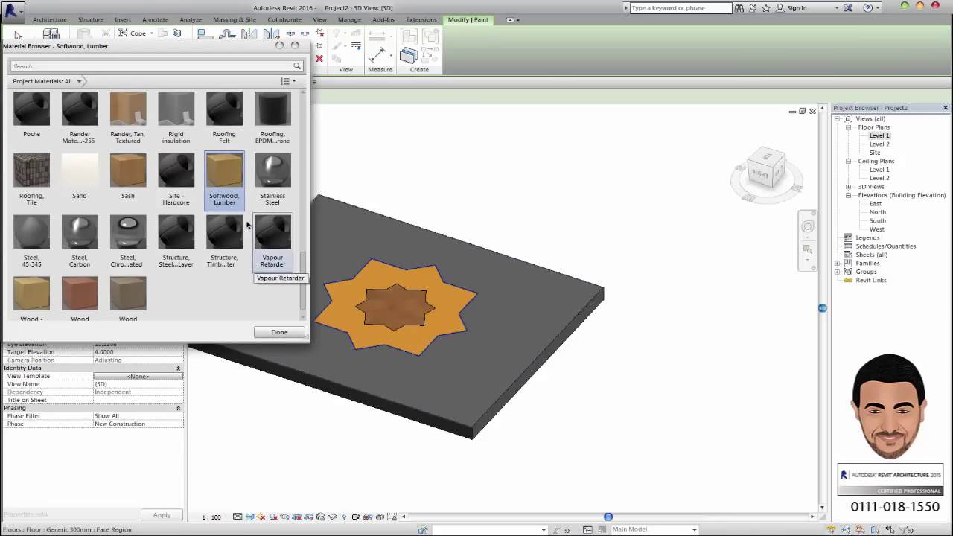
middle_click_drag(520, 272, 569, 272)
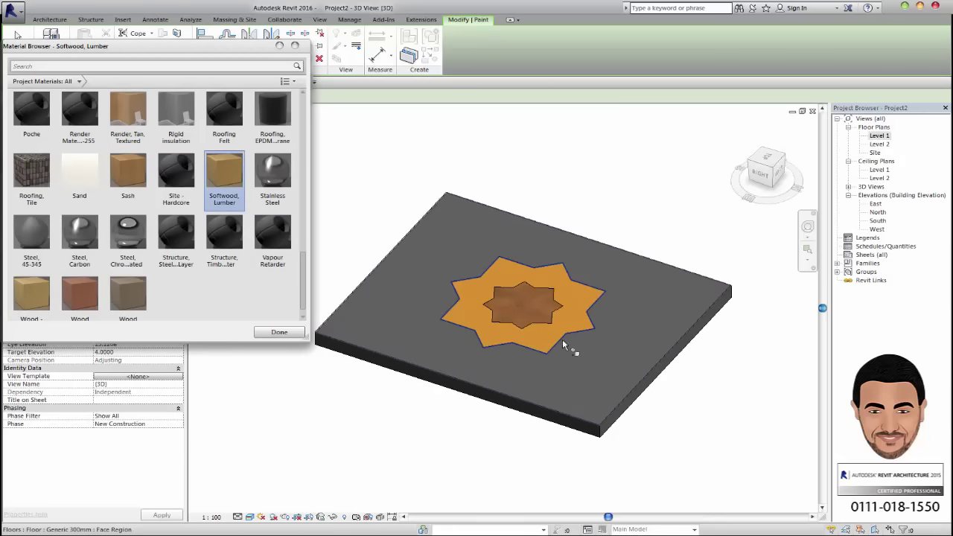
scroll(475, 303, "up", 5)
scroll(441, 344, "down", 4)
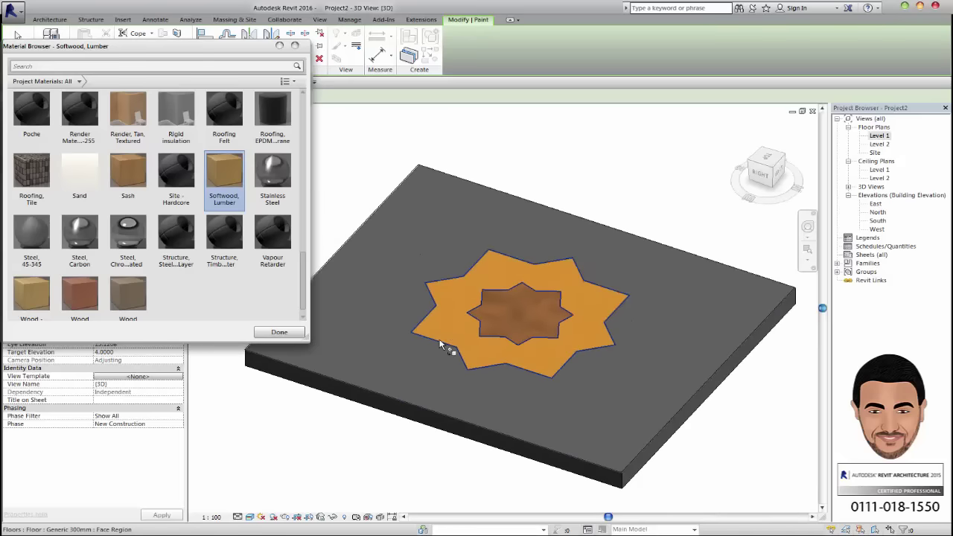
key("Escape")
- Undo the paint on the star regions and the face splits on the floor
scroll(476, 298, "up", 4)
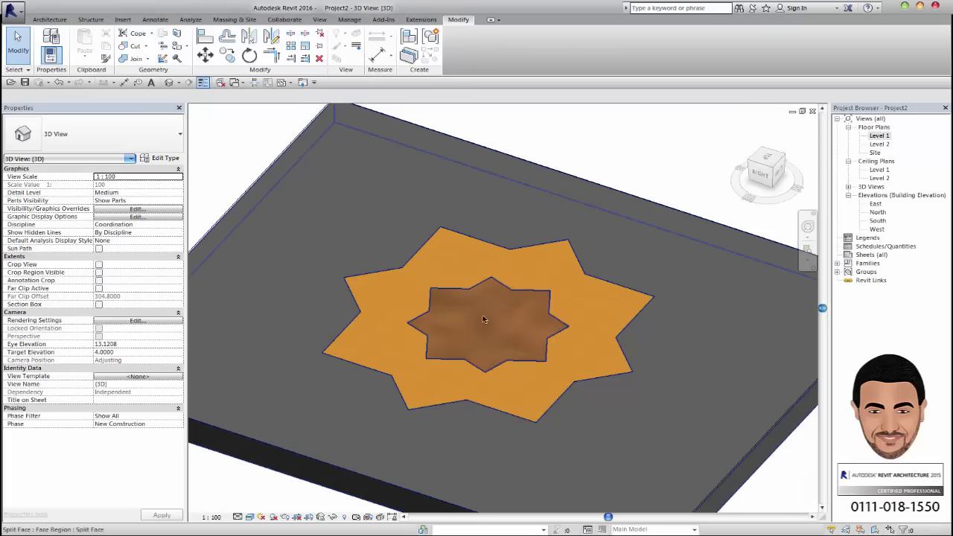
scroll(438, 274, "down", 6)
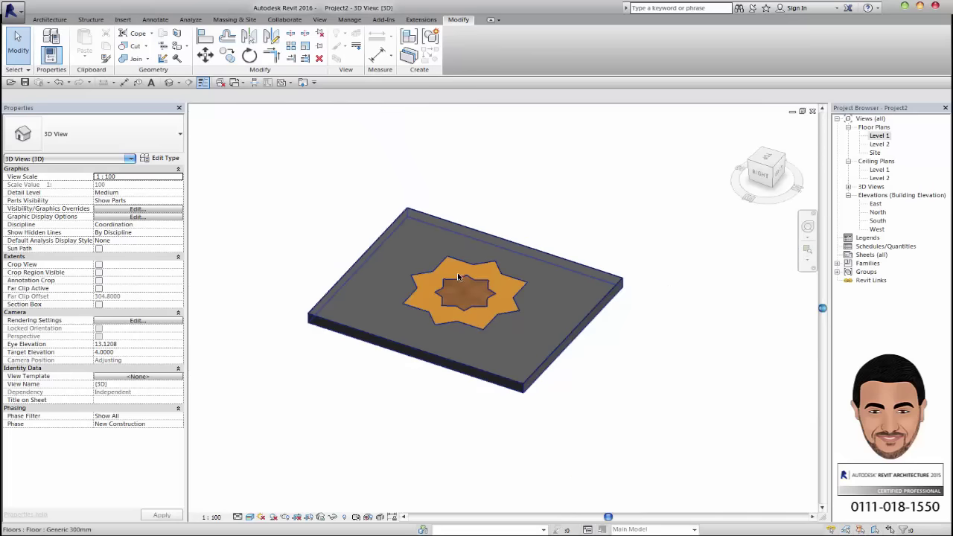
left_click(435, 255)
key("Escape")
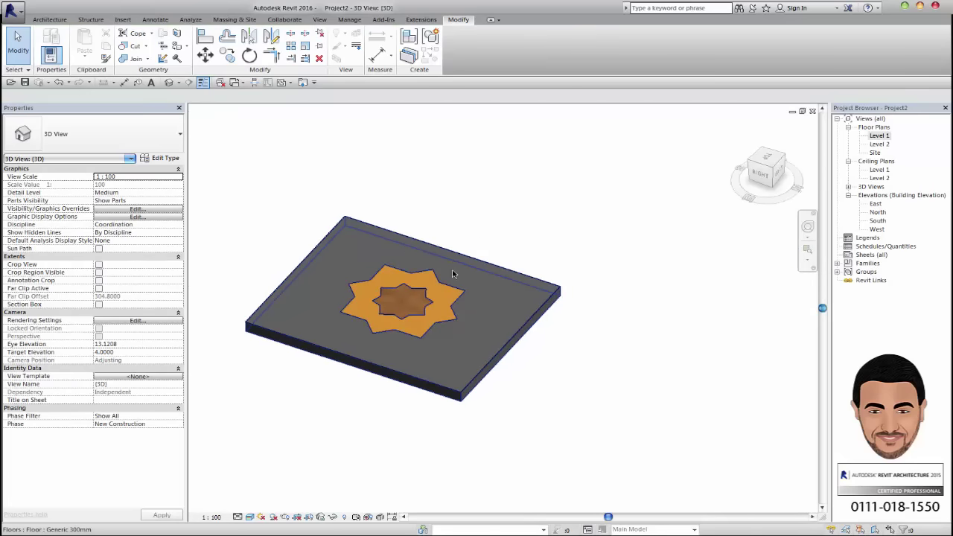
scroll(452, 275, "up", 1)
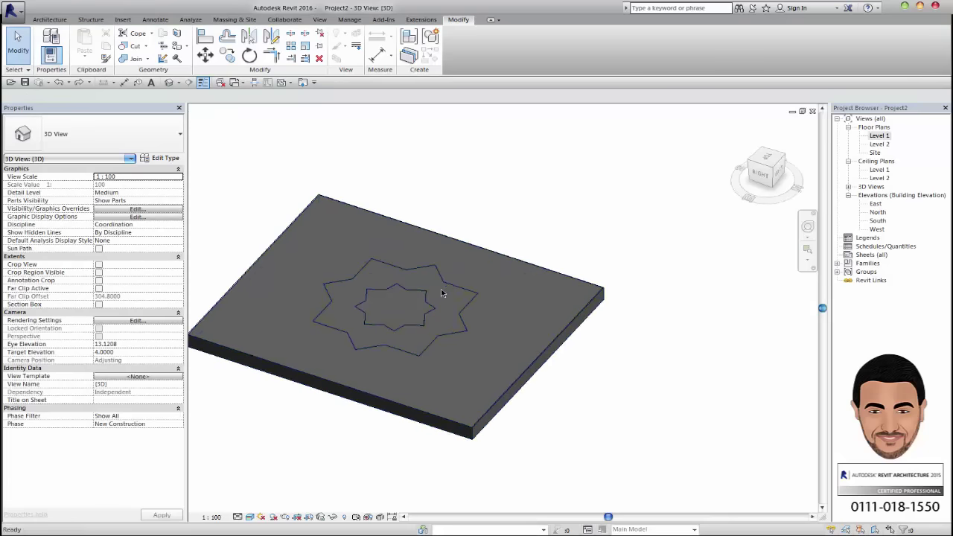
double_click(433, 299)
key("ctrl+z")
key("ctrl+z")
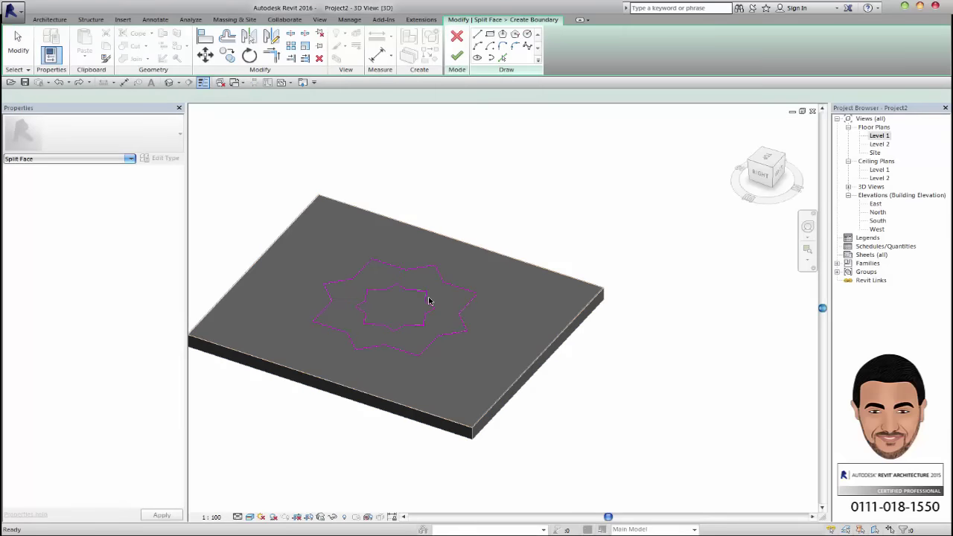
key("ctrl+z")
key("ctrl+z")
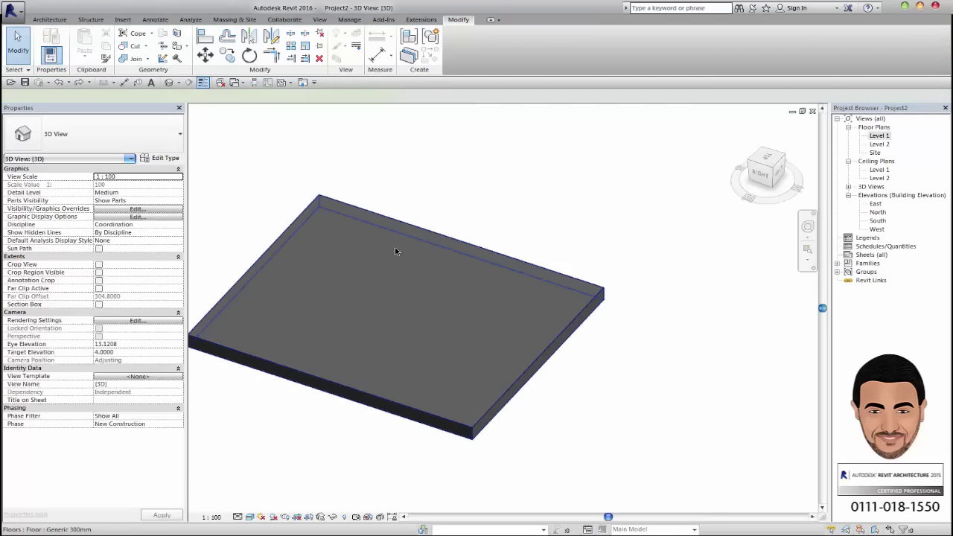
- Insert a Finish 2 [5] layer above the core in the structure of the Generic 300mm floor type
left_click(382, 216)
left_click(145, 161)
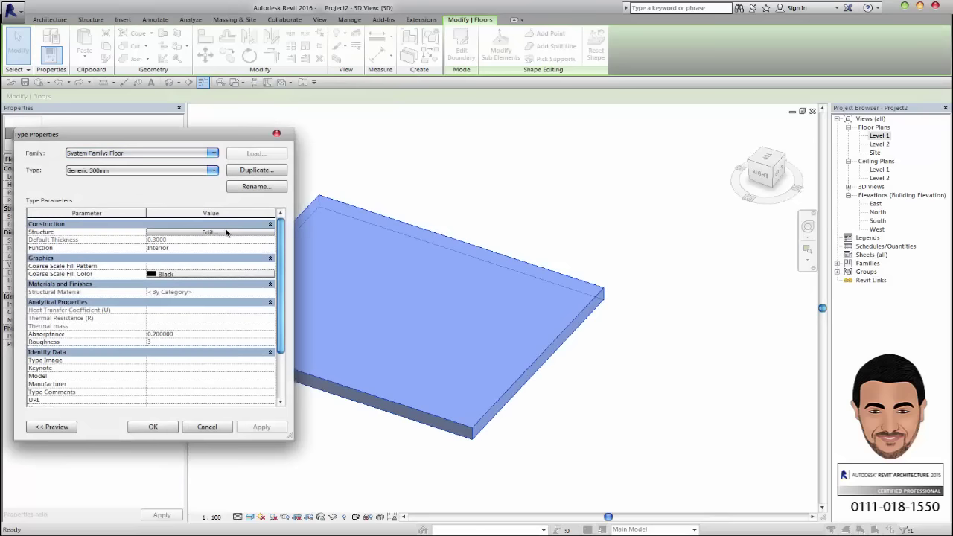
left_click(227, 237)
left_click_drag(136, 139, 626, 177)
left_click(522, 267)
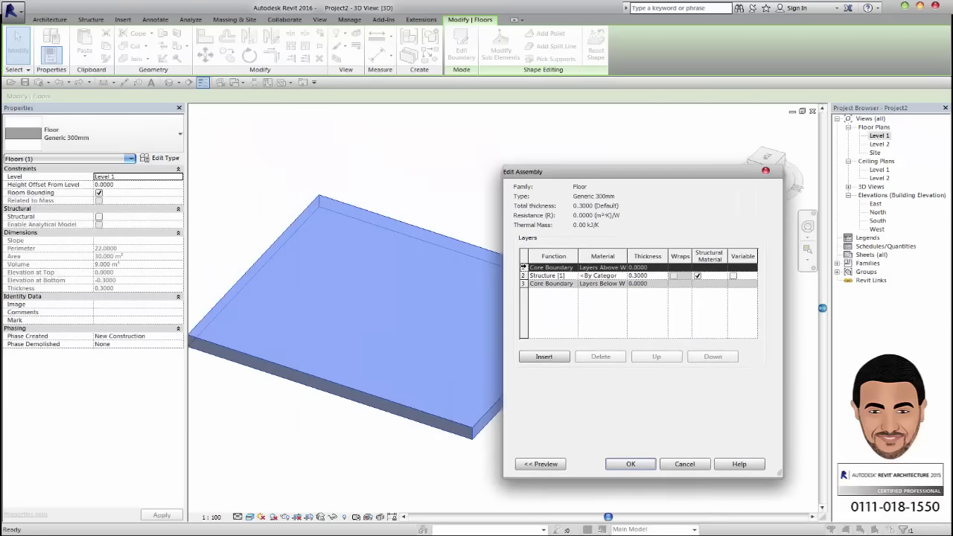
left_click(544, 356)
left_click(551, 267)
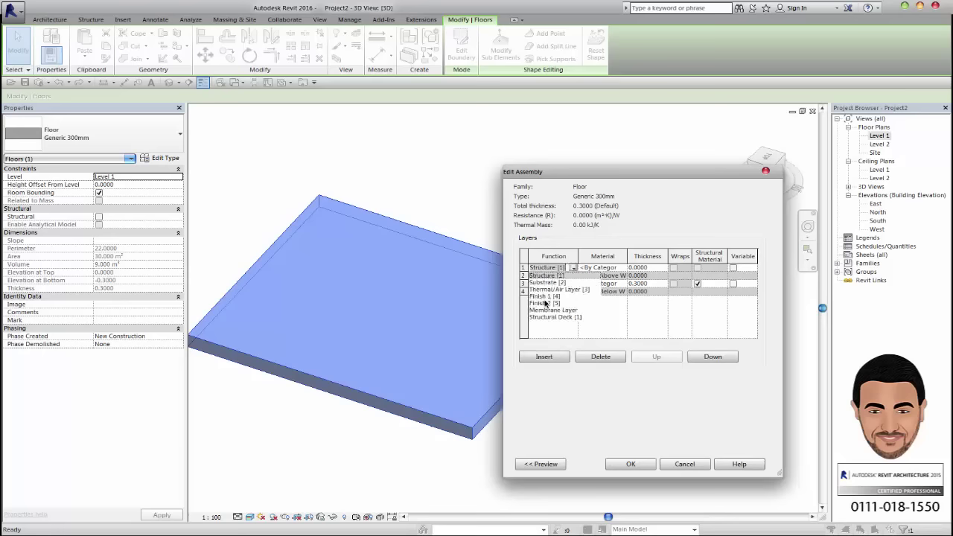
left_click(546, 303)
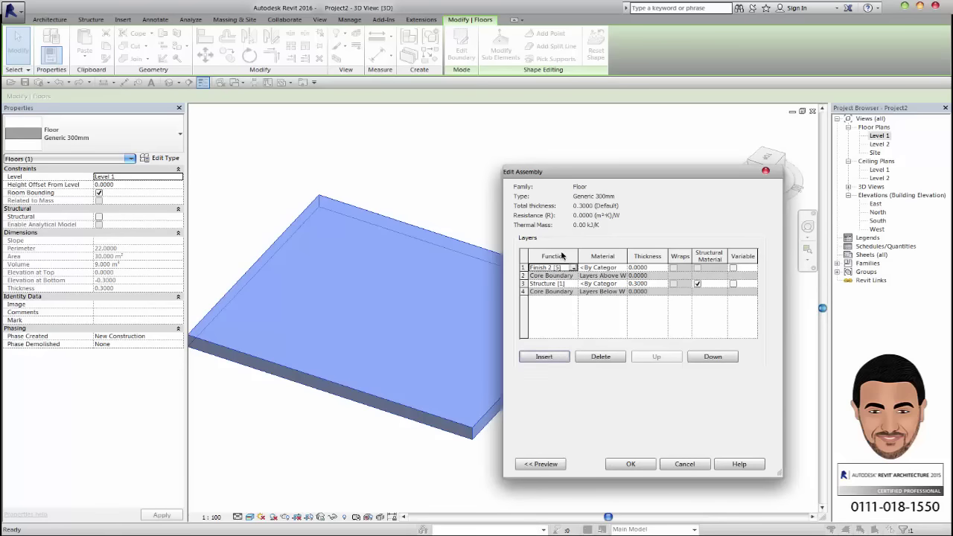
- Assign Wood - Firring to the new finish layer, set its thickness to 2 cm and accept the floor type changes
left_click(624, 269)
left_click(624, 267)
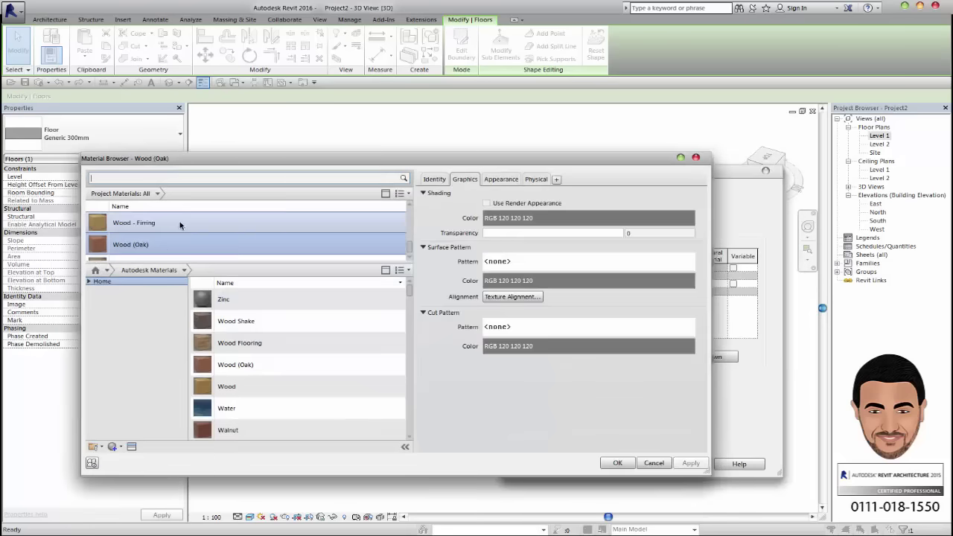
double_click(155, 223)
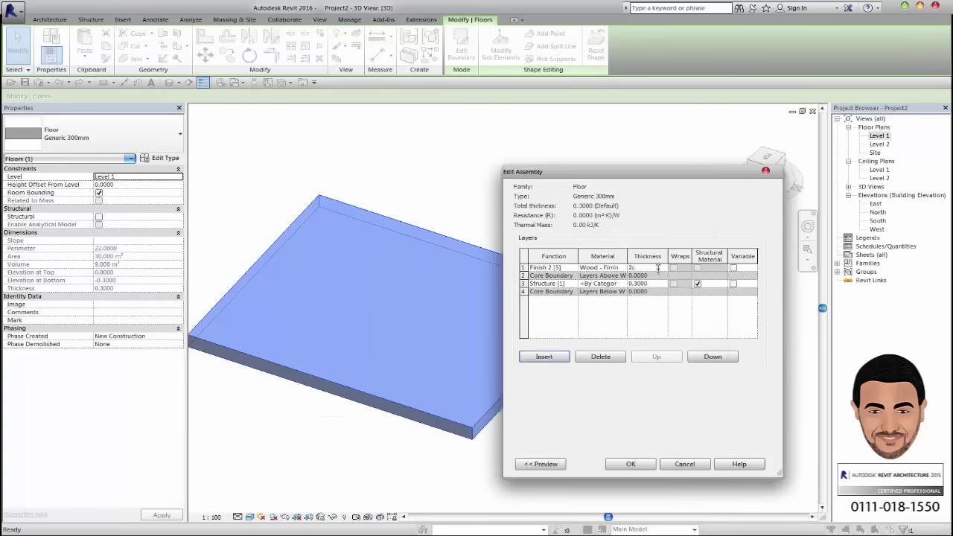
left_click(628, 464)
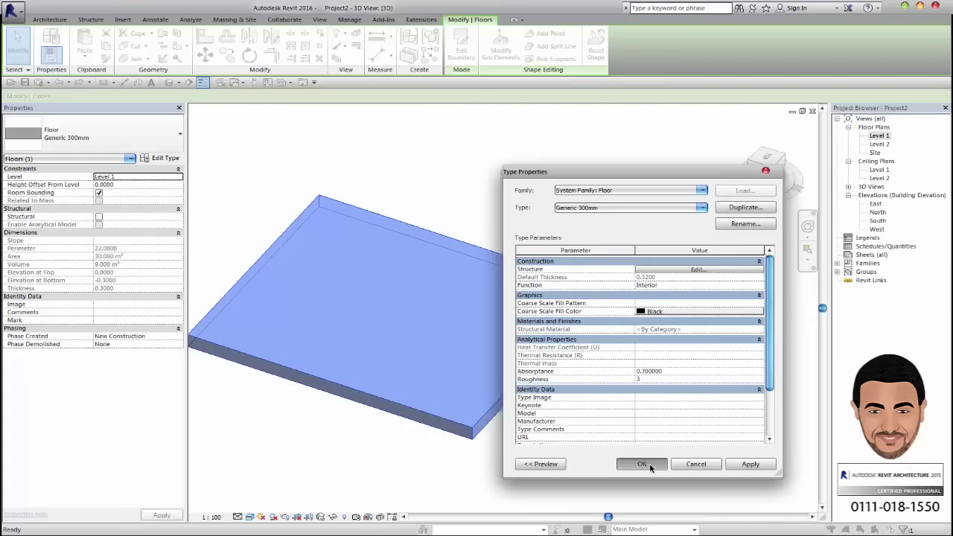
left_click(642, 463)
- Create parts from the layered floor and clear the selection
left_click(621, 424)
middle_click_drag(521, 355, 425, 421, "shift")
left_click(496, 361)
left_click(410, 55)
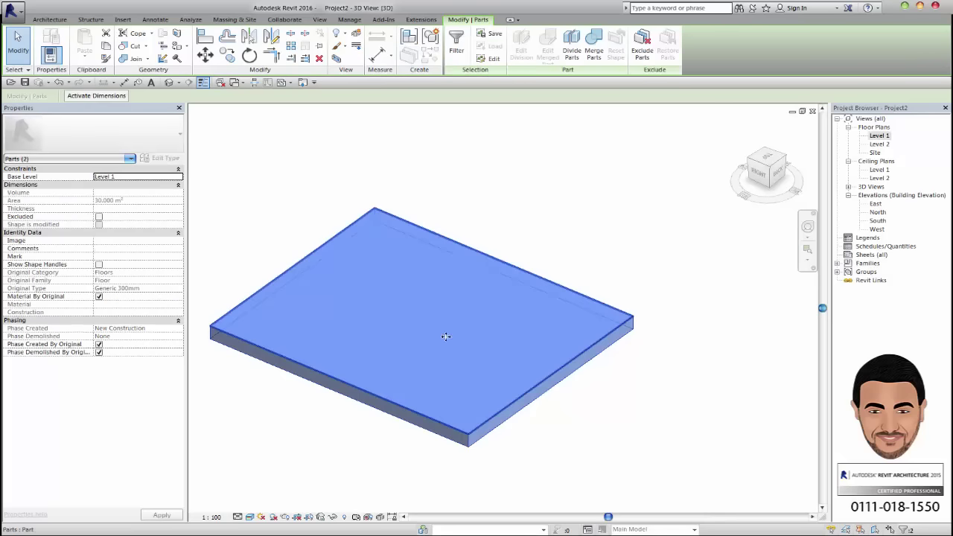
left_click(521, 219)
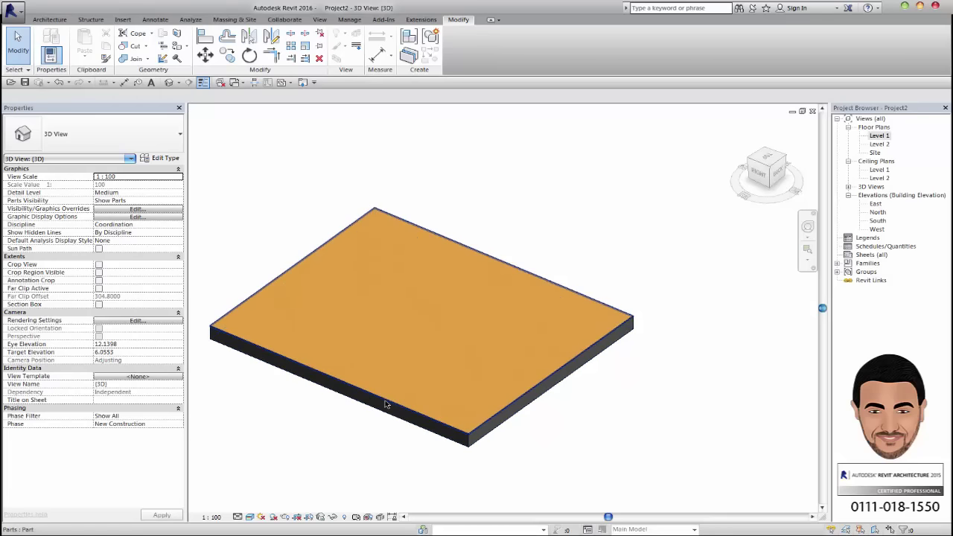
- Start dividing the floor's top wood part and set the division sketch's work plane by picking the part's top face
left_click(386, 378)
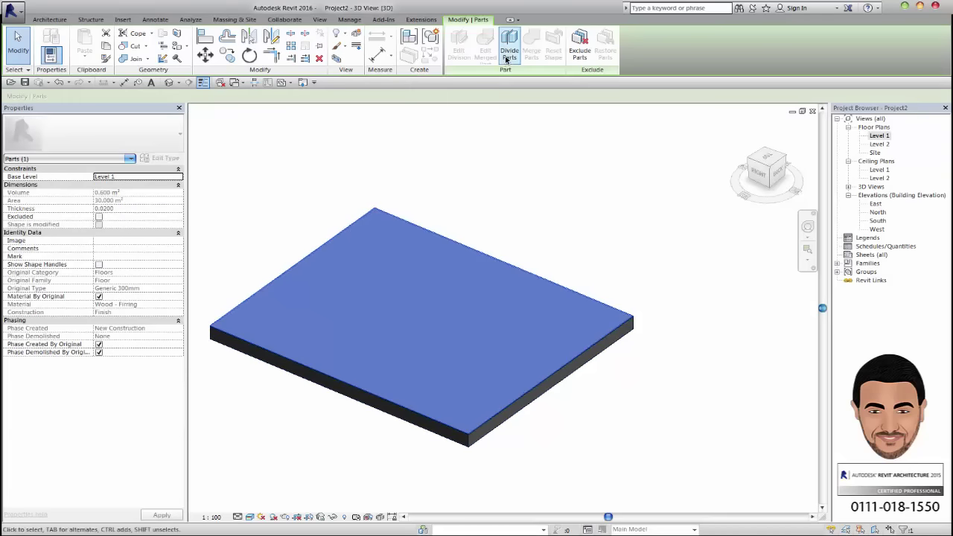
left_click(509, 54)
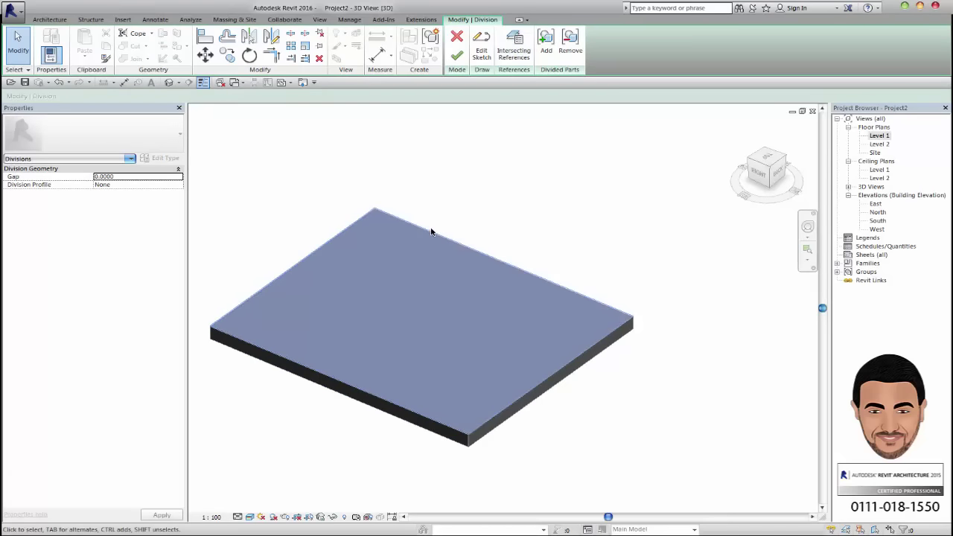
left_click(481, 50)
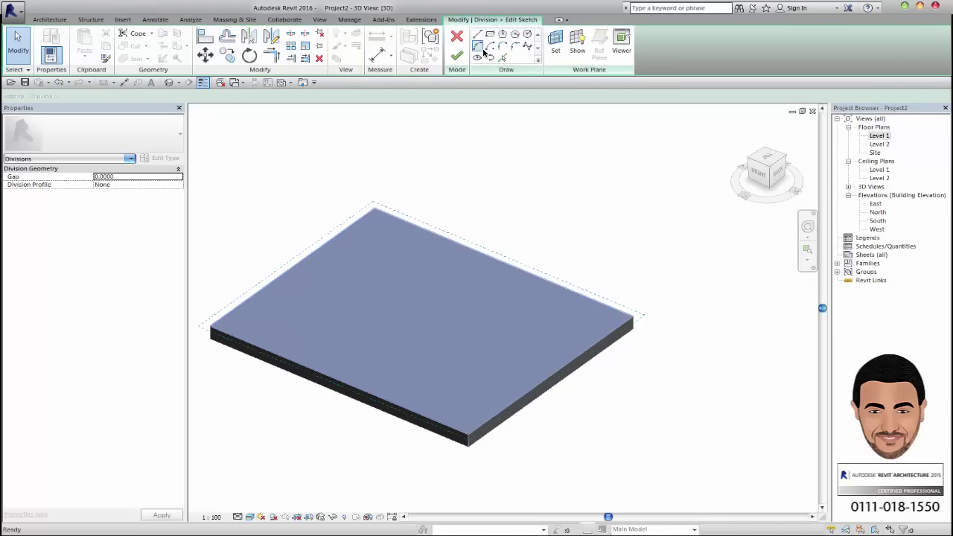
left_click(555, 43)
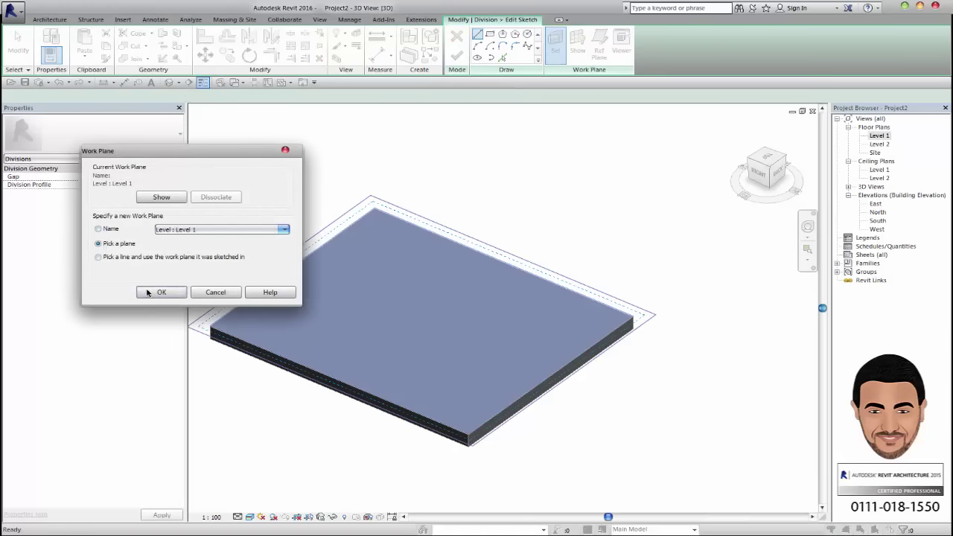
left_click(148, 292)
left_click(246, 305)
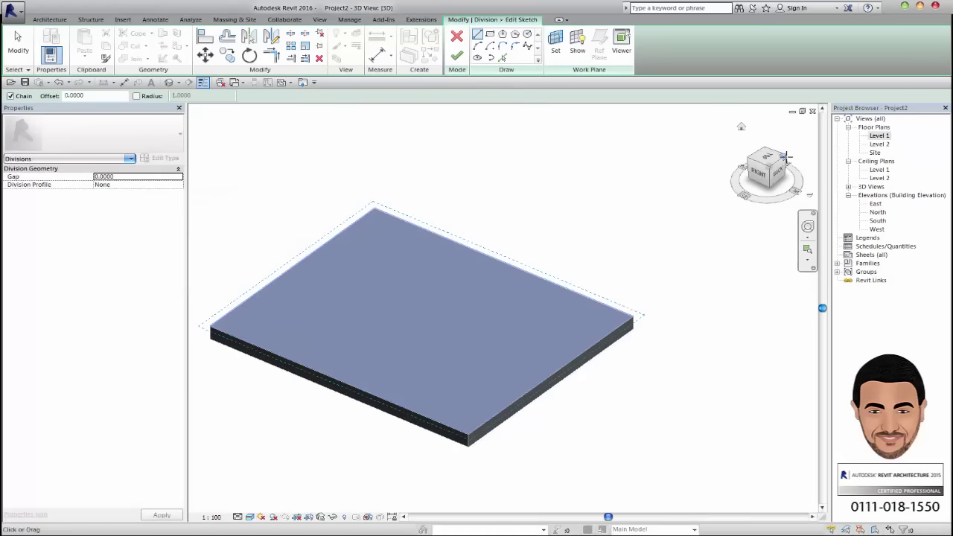
double_click(879, 137)
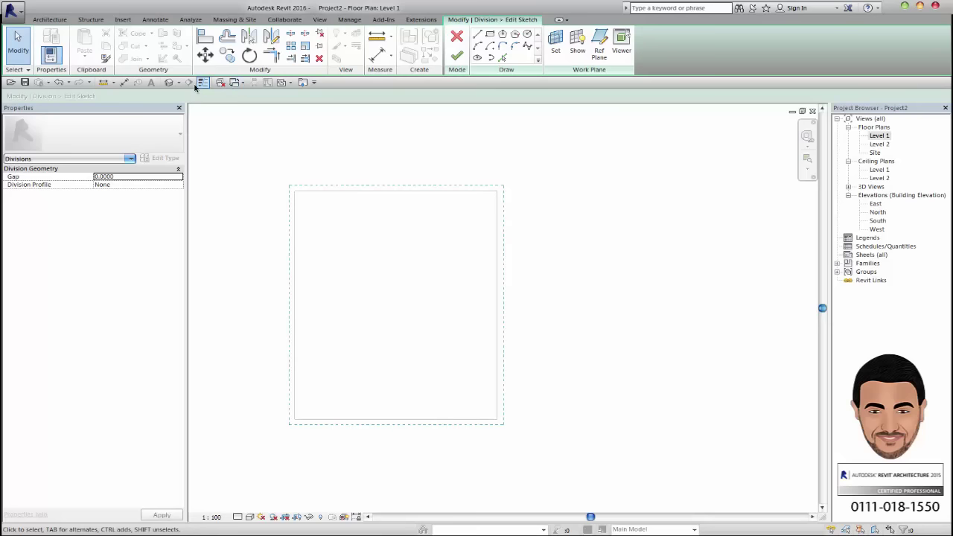
left_click(172, 83)
left_click(761, 148)
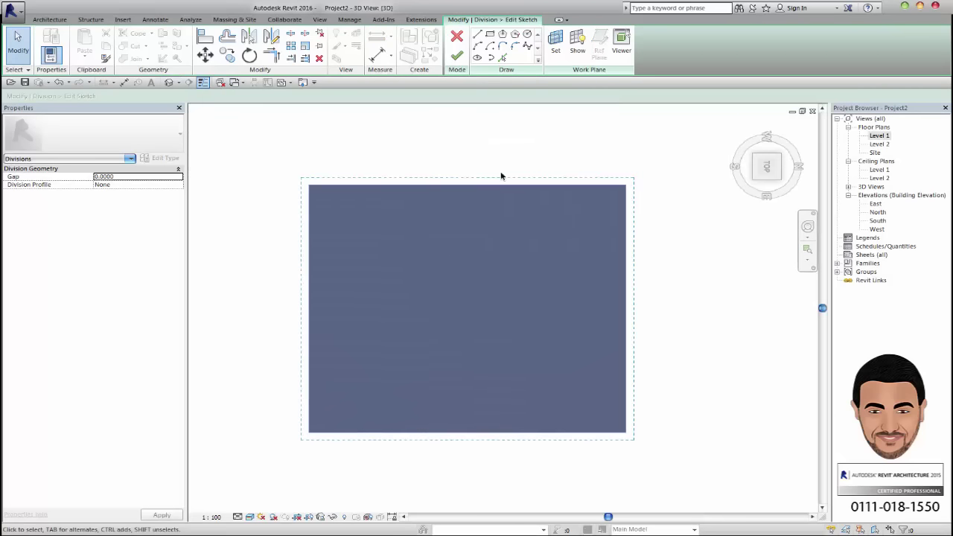
left_click(504, 34)
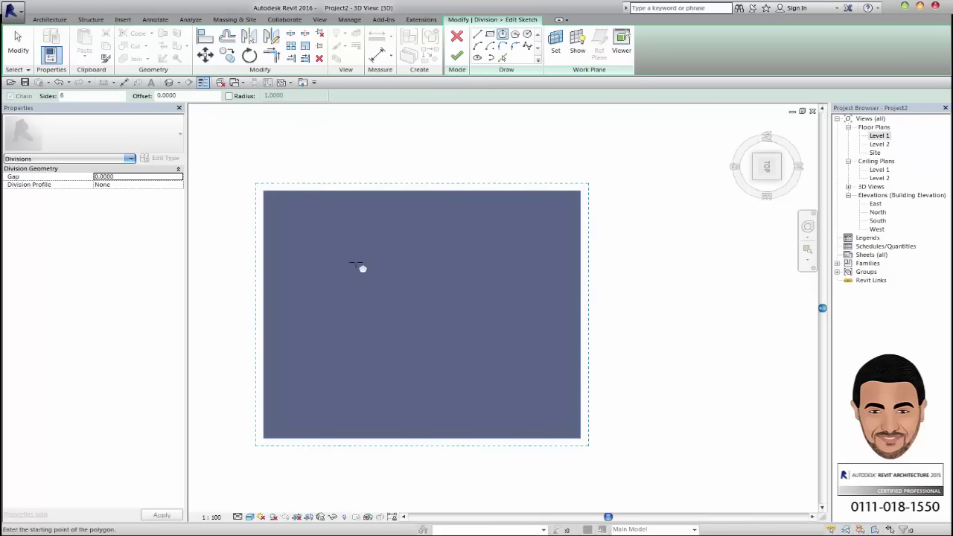
left_click(333, 517)
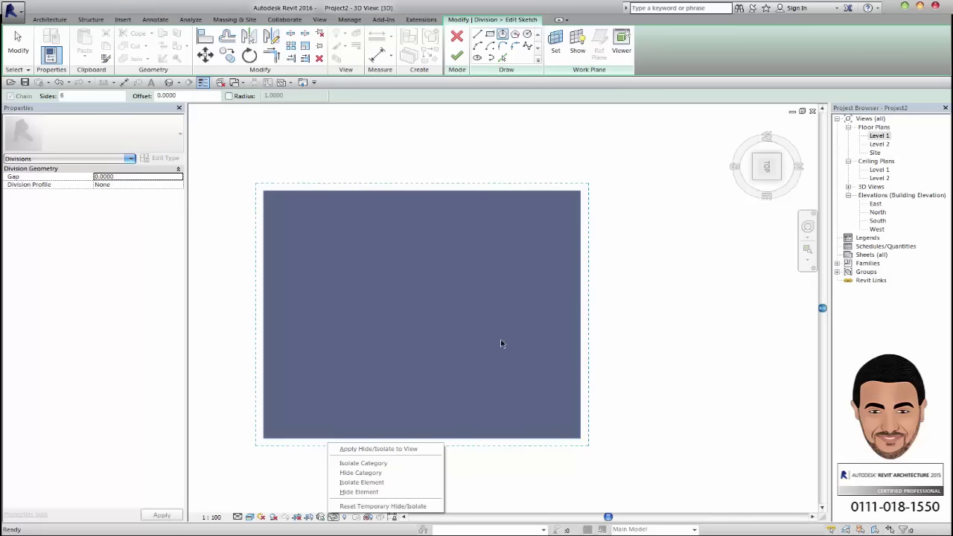
left_click(534, 383)
scroll(537, 385, "down", 6)
middle_click_drag(552, 353, 326, 320)
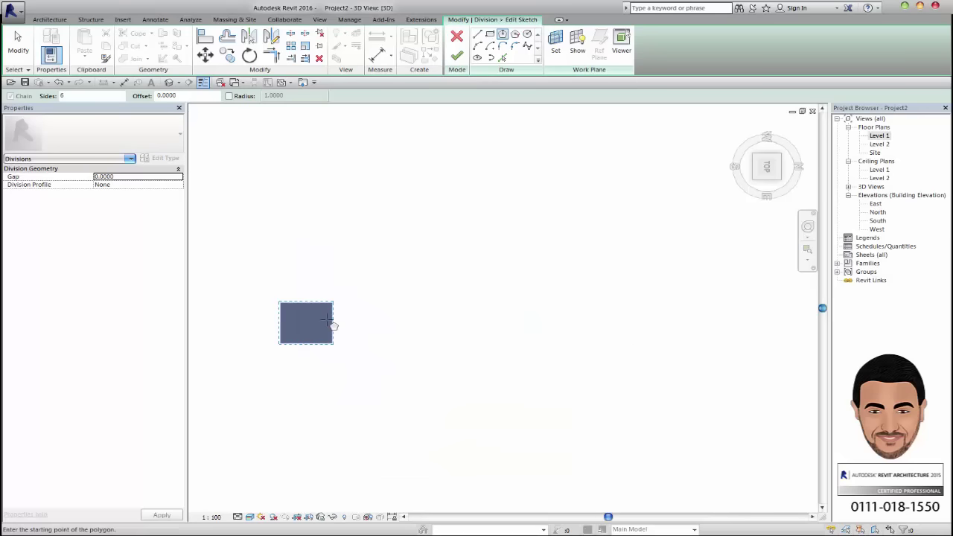
scroll(327, 320, "up", 8)
scroll(432, 261, "down", 1)
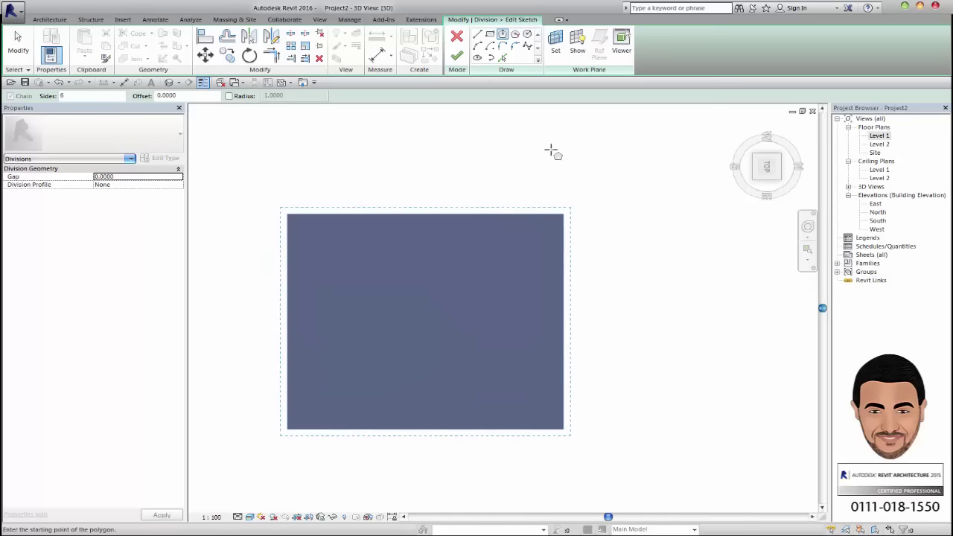
- Finish the empty division sketch and leave the division of the top part, accepting the warnings
key("Escape")
left_click(456, 55)
scroll(393, 256, "down", 3)
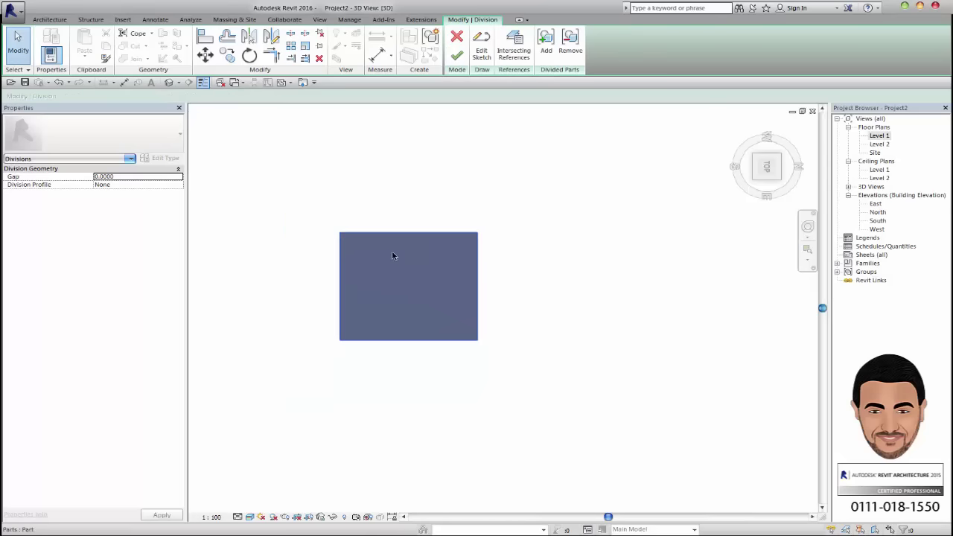
middle_click_drag(542, 308, 509, 149, "shift")
left_click(457, 60)
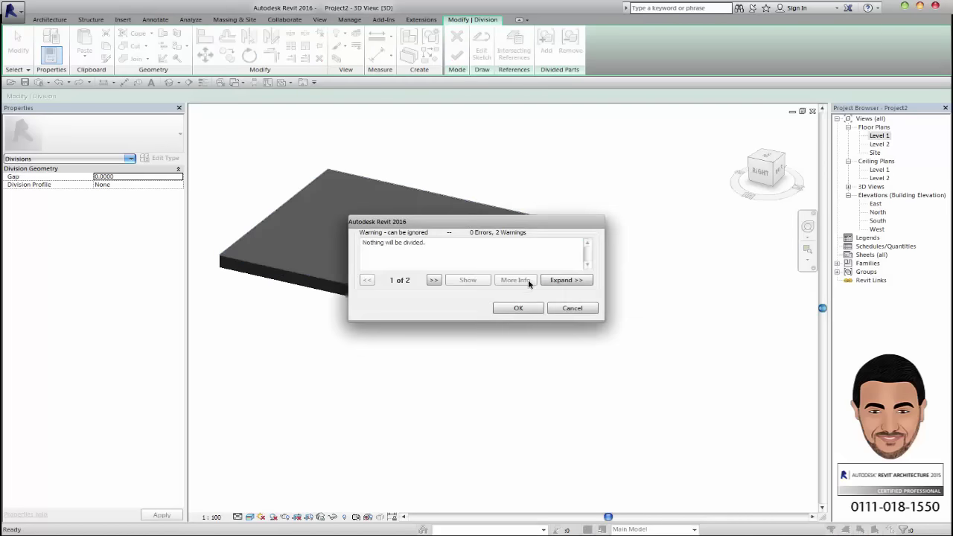
left_click(534, 306)
left_click(553, 226)
left_click(574, 201)
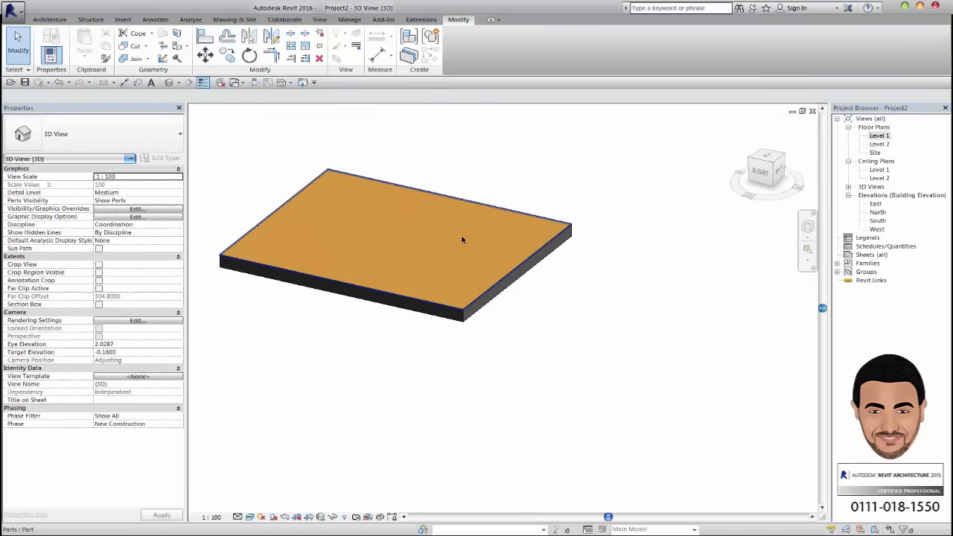
- Check the imported categories in the 3D view's visibility/graphic overrides and cancel without changes
key("v")
key("v")
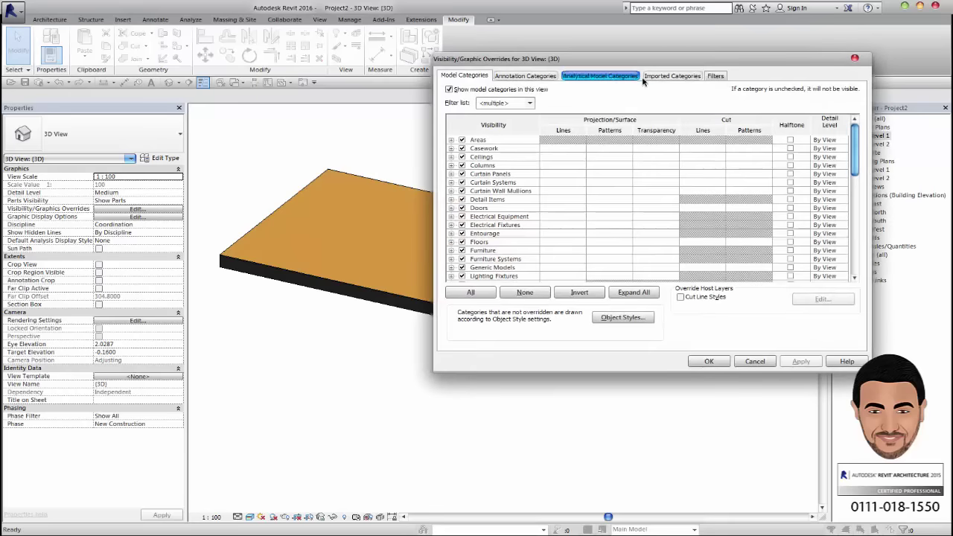
left_click(670, 76)
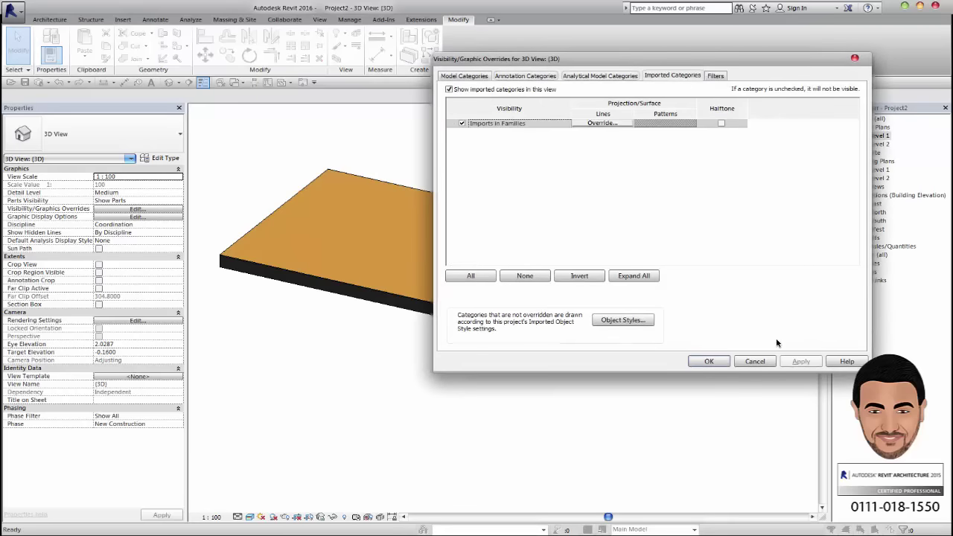
left_click(754, 362)
- Import the CAD drawing of the nested star pattern into the Level 1 floor plan and return to the 3D view
double_click(879, 136)
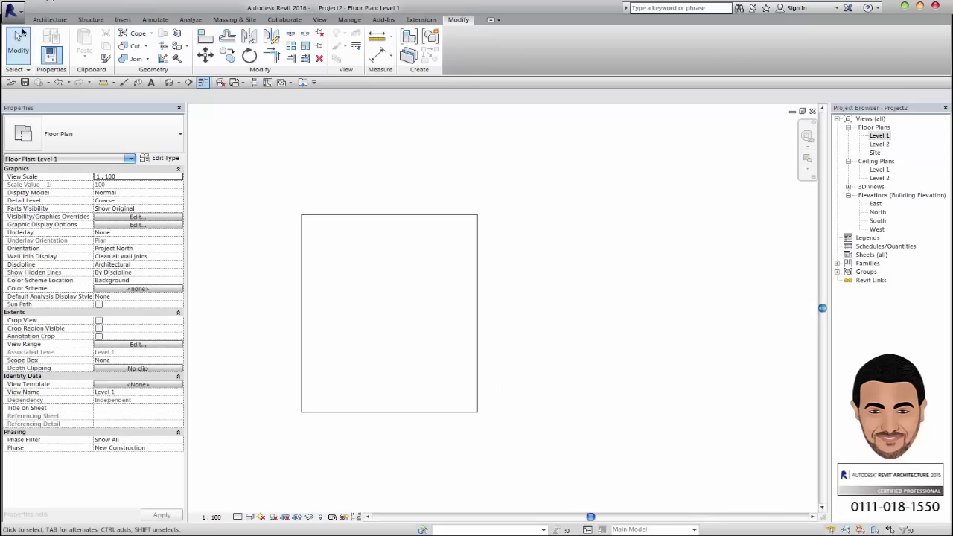
left_click(49, 20)
left_click(123, 20)
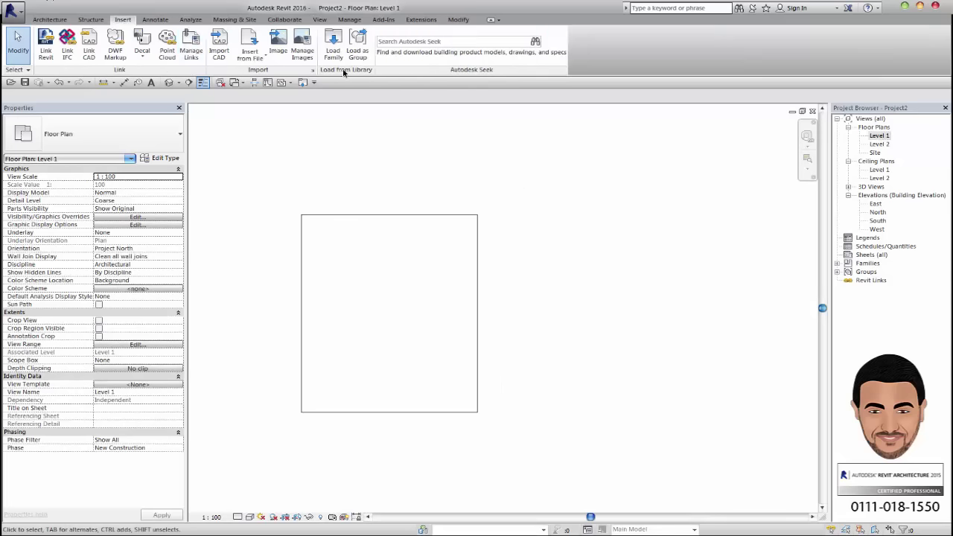
left_click(218, 45)
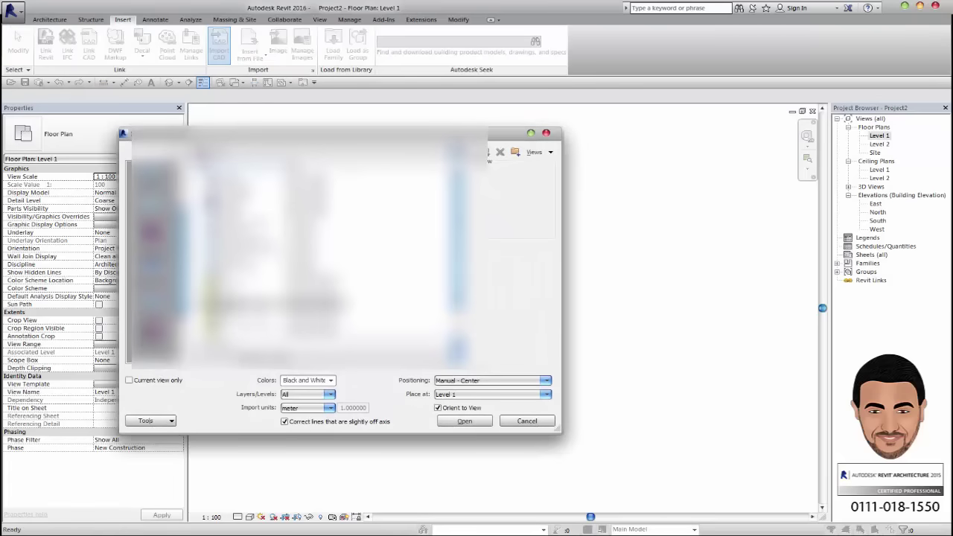
double_click(244, 300)
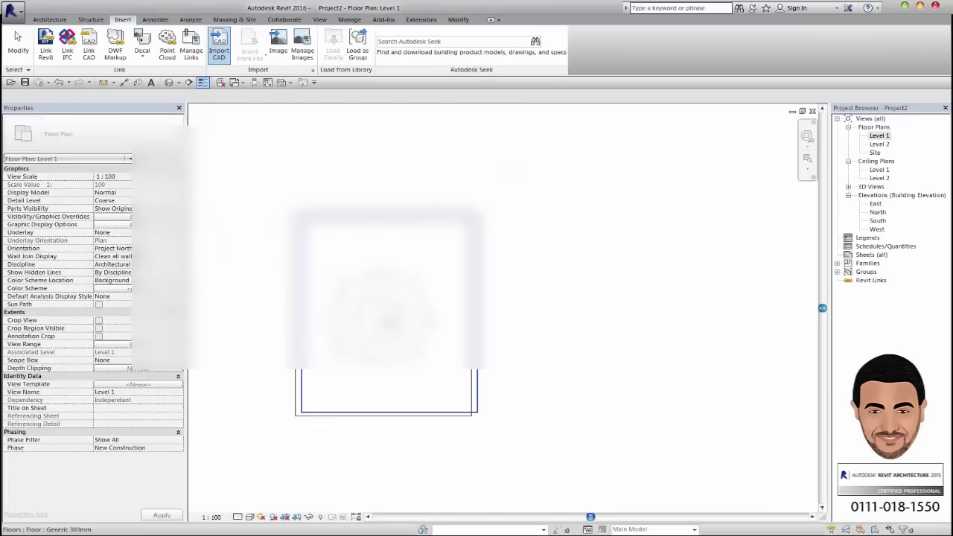
left_click(169, 82)
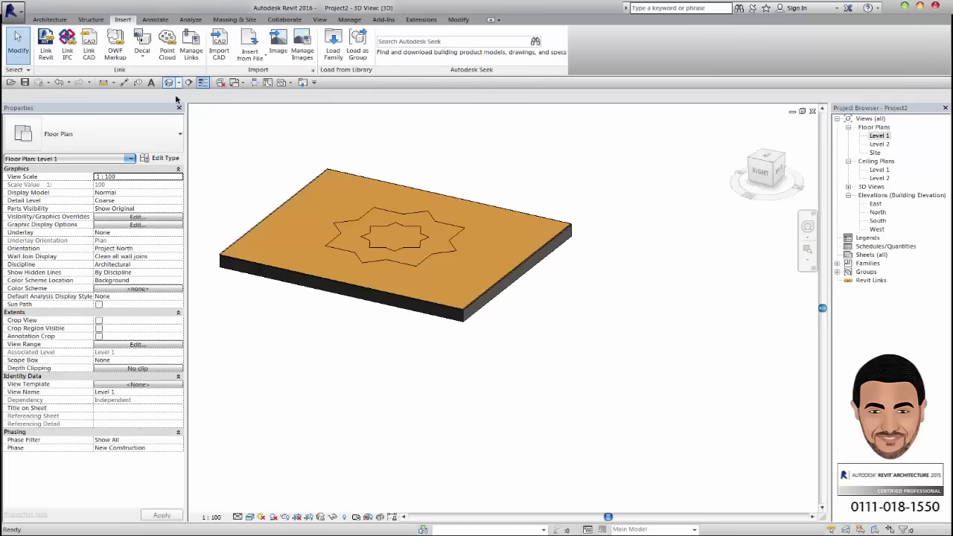
middle_click_drag(396, 260, 389, 259, "shift")
middle_click_drag(389, 259, 386, 300)
- Start dividing the floor's top wood part and set the division sketch's work plane to the part's top face
left_click(440, 319)
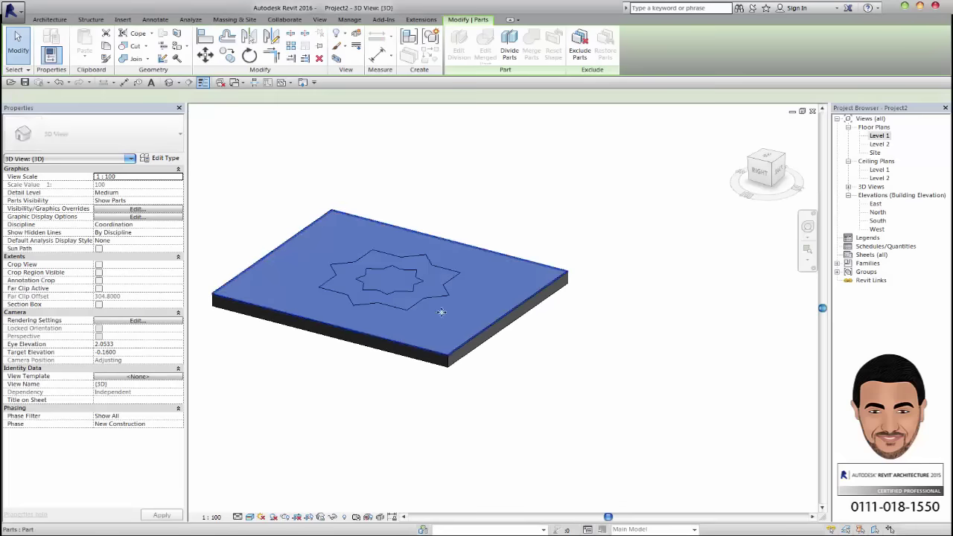
middle_click_drag(494, 240, 503, 158, "shift")
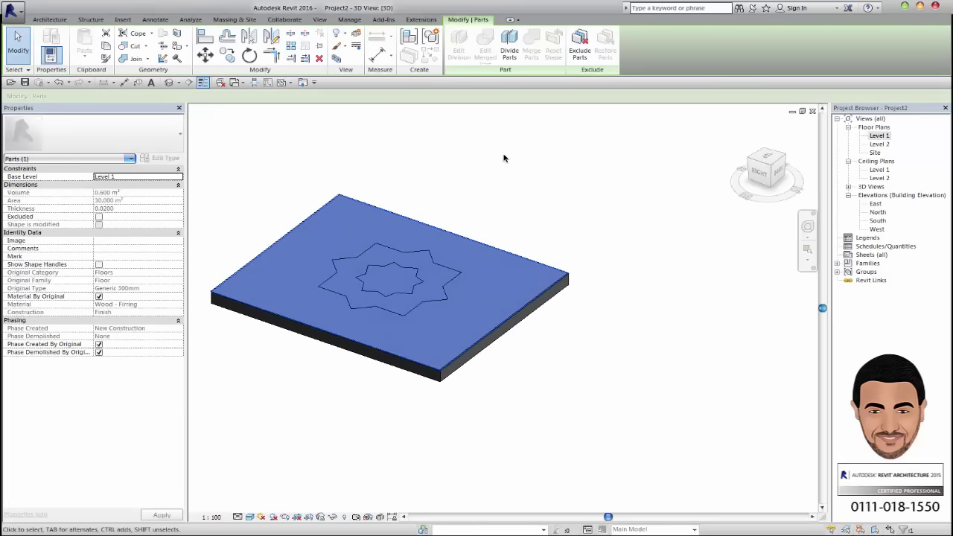
left_click(510, 49)
scroll(436, 260, "up", 2)
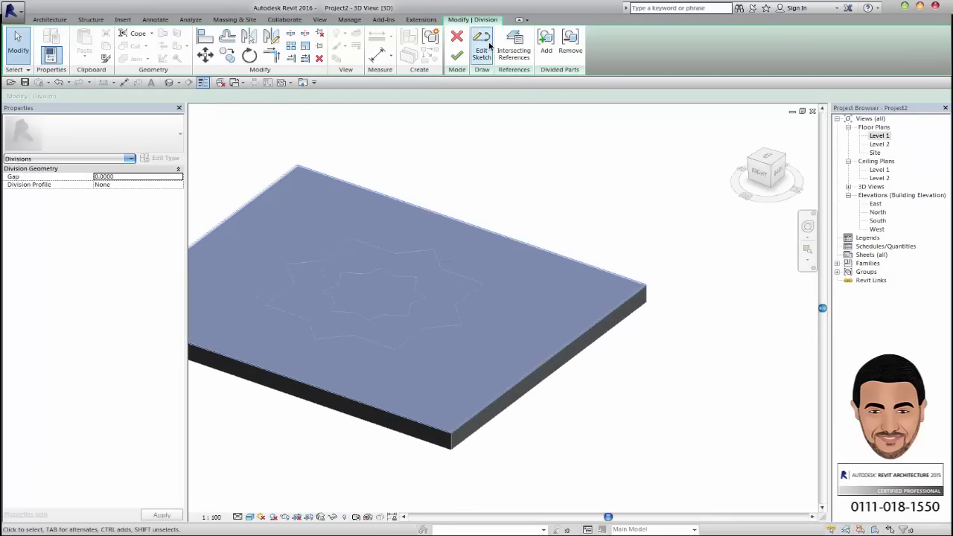
left_click(482, 46)
left_click(555, 41)
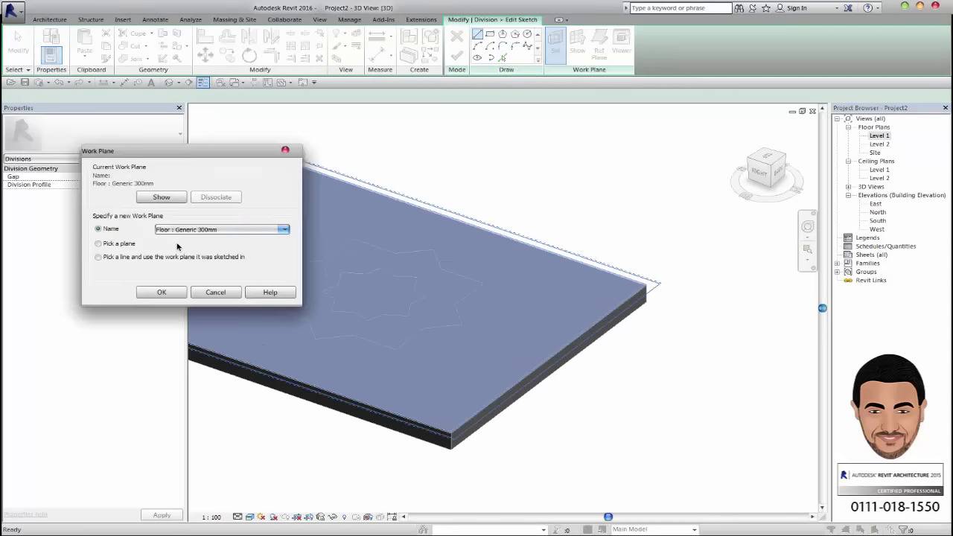
left_click(162, 292)
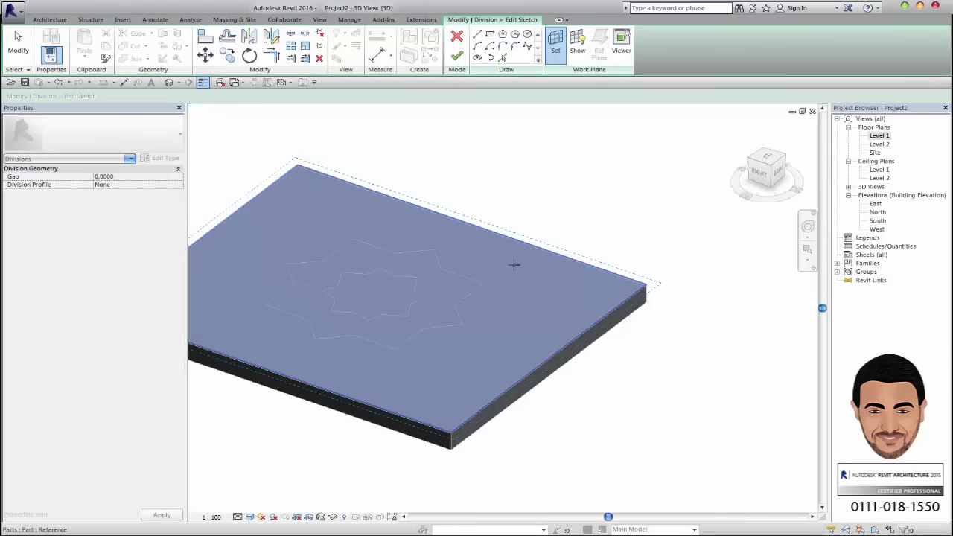
left_click(452, 285)
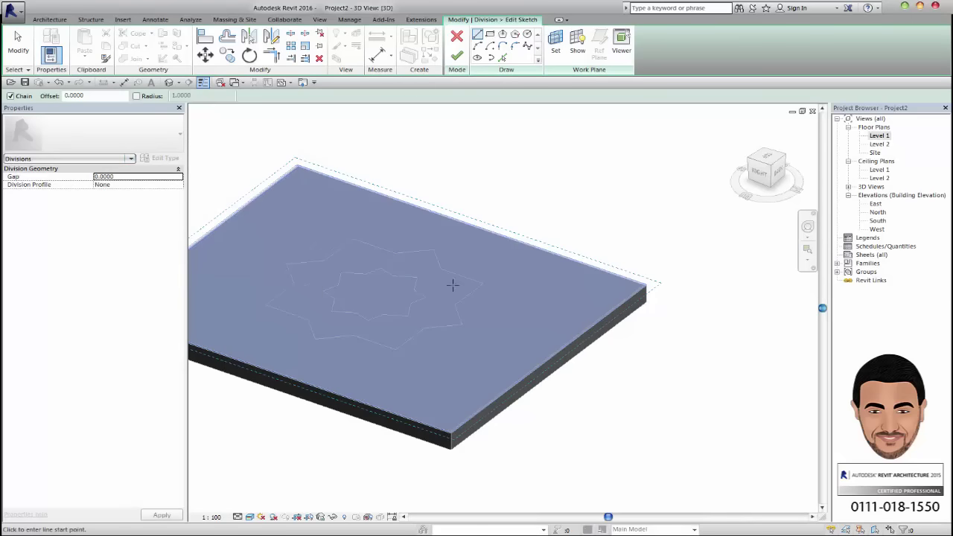
- Pick the complete outer and inner star outlines from the imported drawing as division lines, and finish the sketch and the division
left_click(502, 59)
key("Tab")
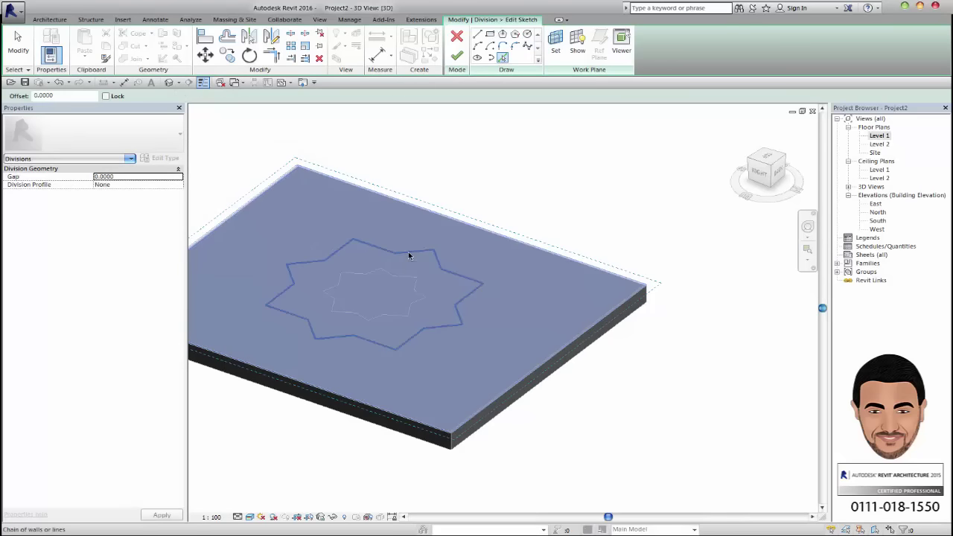
left_click(408, 252)
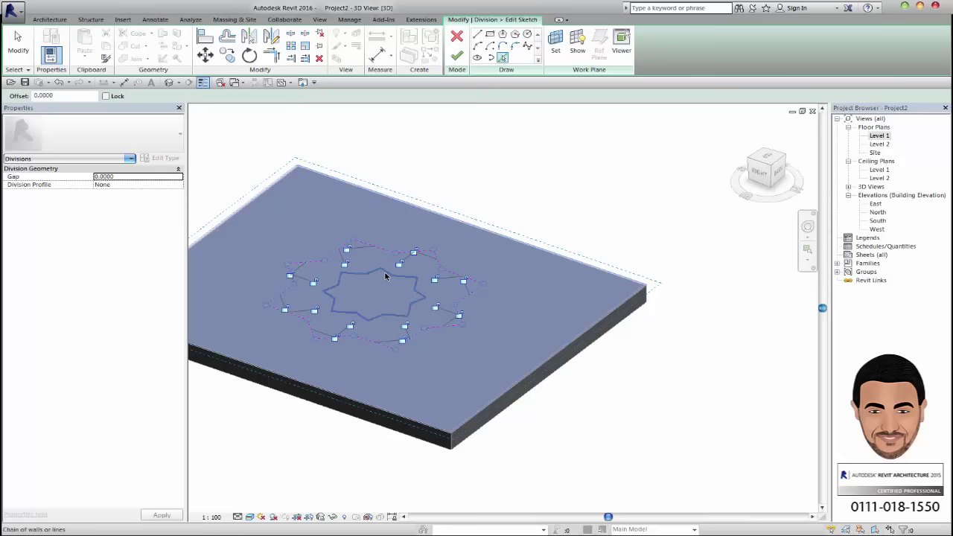
left_click(386, 276)
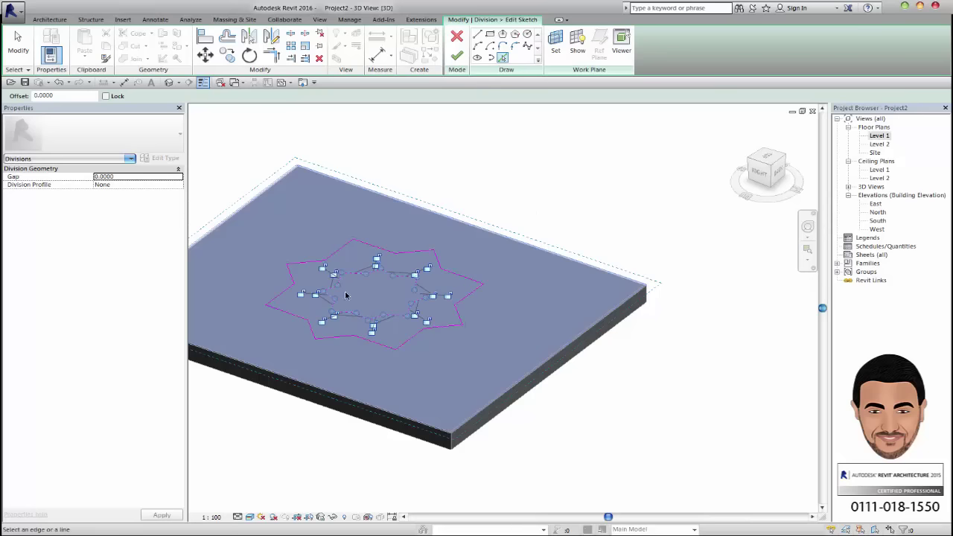
left_click(457, 56)
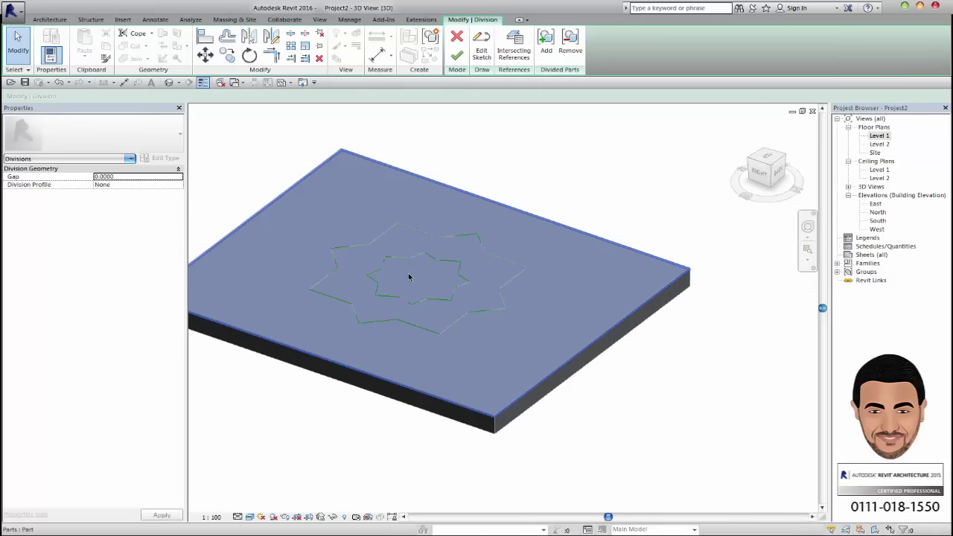
left_click(456, 57)
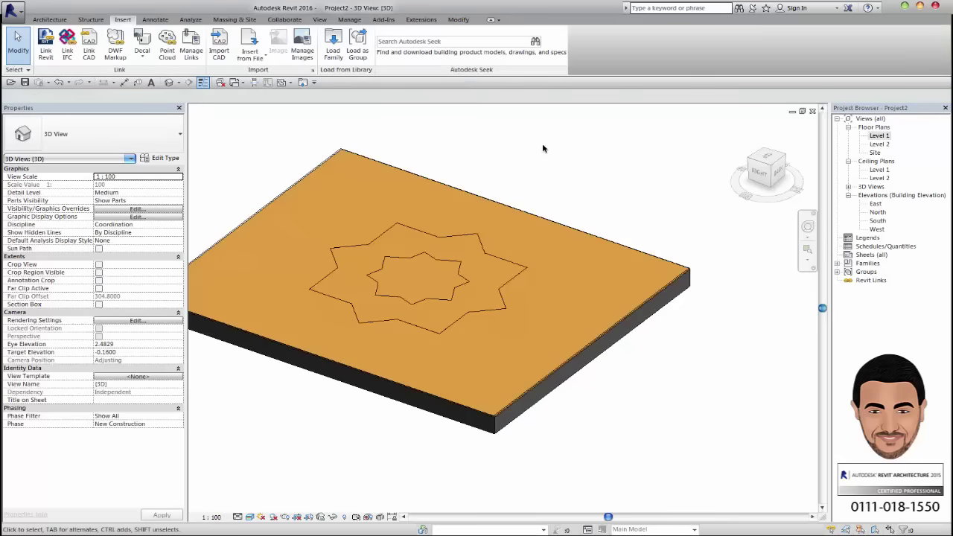
- Turn off Material By Original for the part between the two star outlines and assign Wood (Oak) to it
left_click(437, 265)
mouse_move(553, 292)
middle_mouse_down("shift")
mouse_move(393, 192)
mouse_move(541, 295)
middle_mouse_up("shift")
scroll(410, 257, "up", 1)
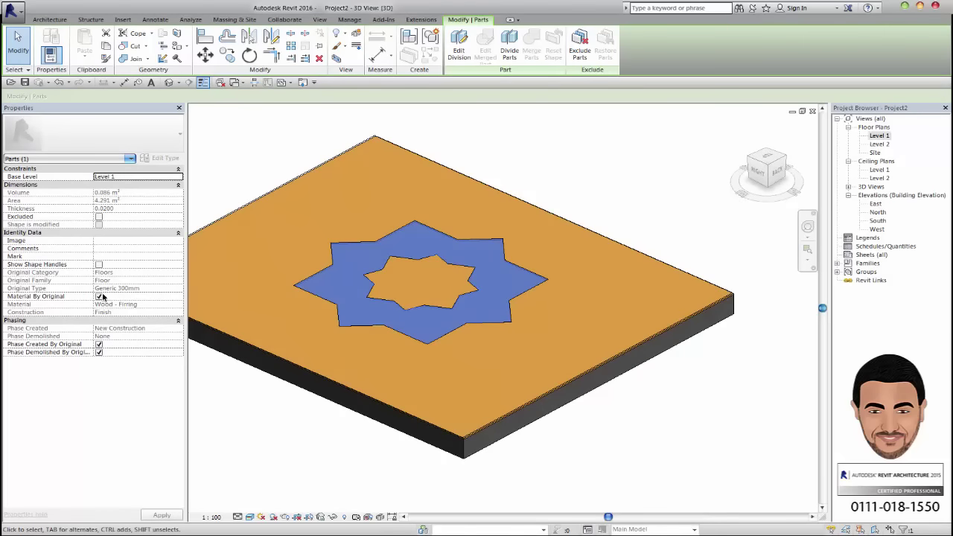
left_click(179, 303)
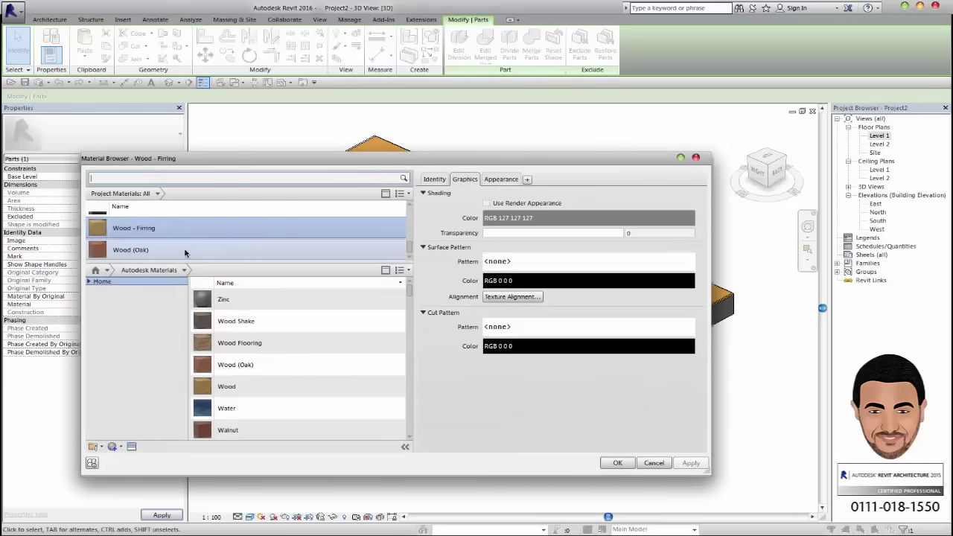
left_click(185, 251)
left_click(617, 462)
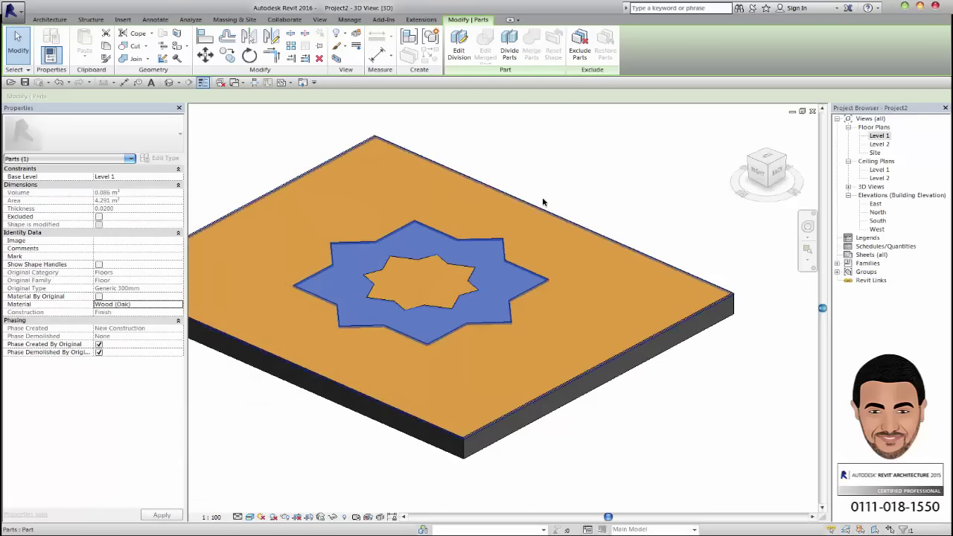
left_click(549, 166)
- Turn off Material By Original for the inner star part and assign the Roofing, Tile material to it
middle_click_drag(493, 418, 472, 375, "shift")
left_click(420, 268)
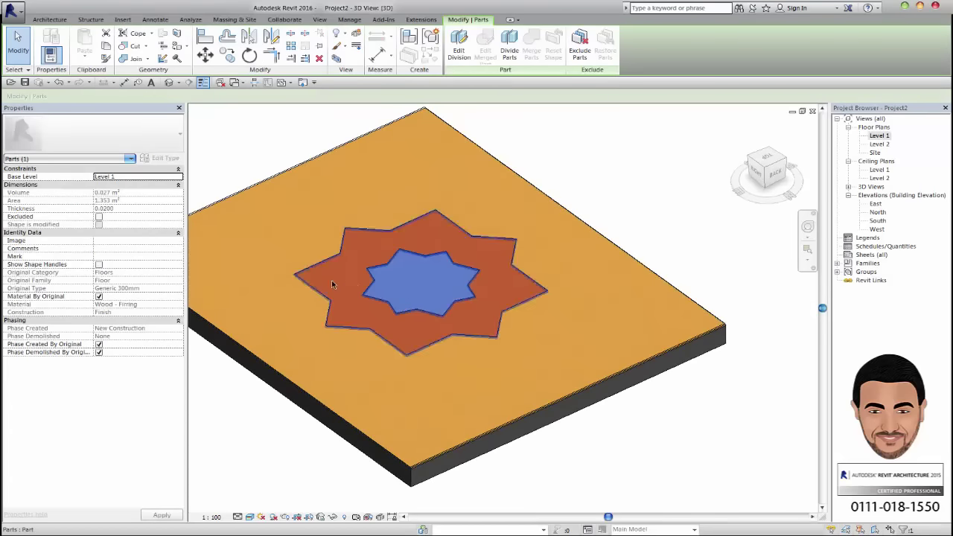
left_click(99, 296)
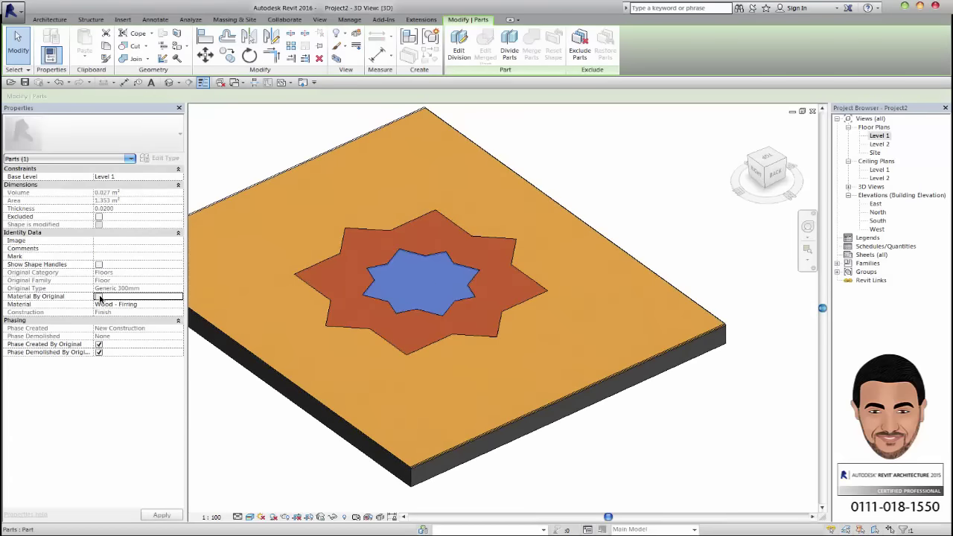
left_click(587, 206)
left_click(432, 266)
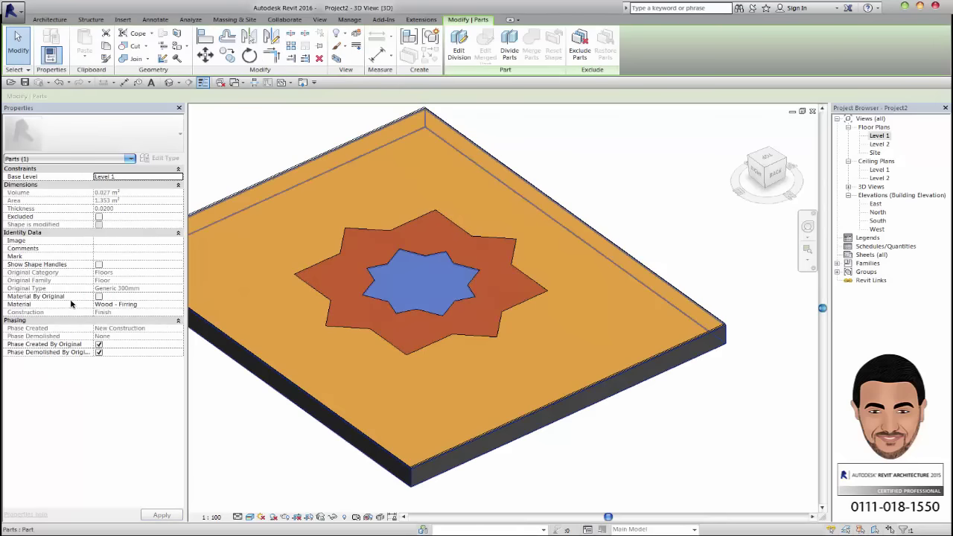
double_click(178, 307)
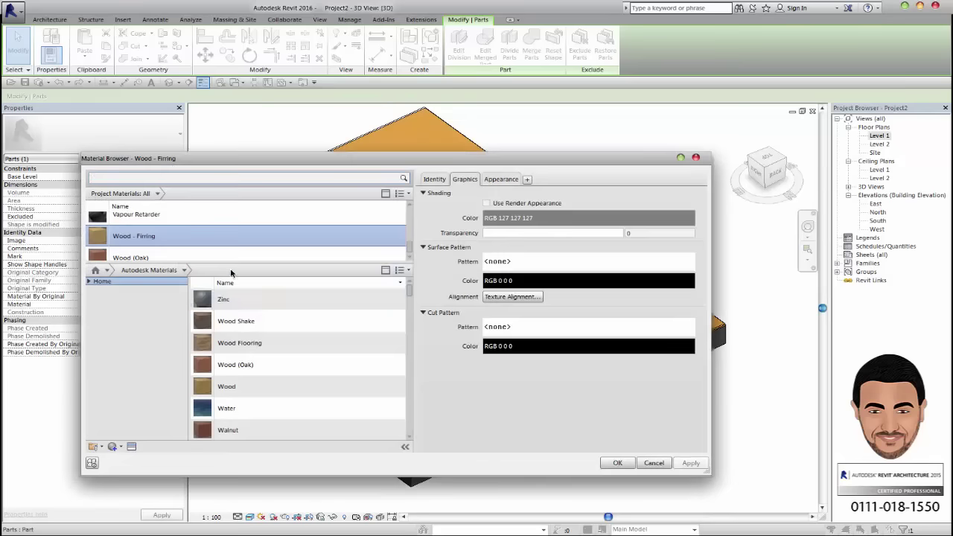
scroll(171, 236, "up", 3)
scroll(144, 237, "up", 2)
left_click(127, 245)
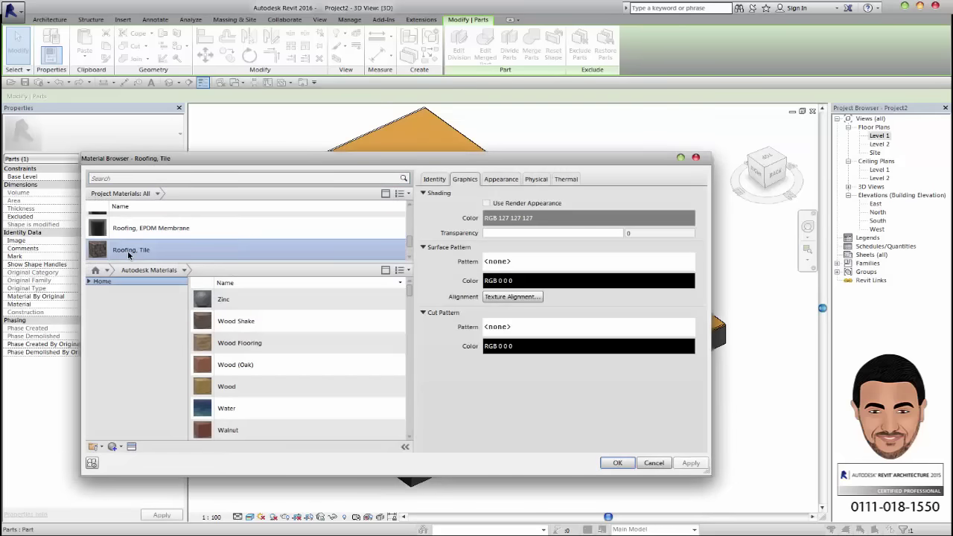
left_click(618, 463)
- Examine the materials of the inner star, the star ring and the surrounding floor part from several angles
scroll(571, 327, "down", 1)
middle_click_drag(558, 360, 572, 338, "shift")
left_click(569, 337)
key("Escape")
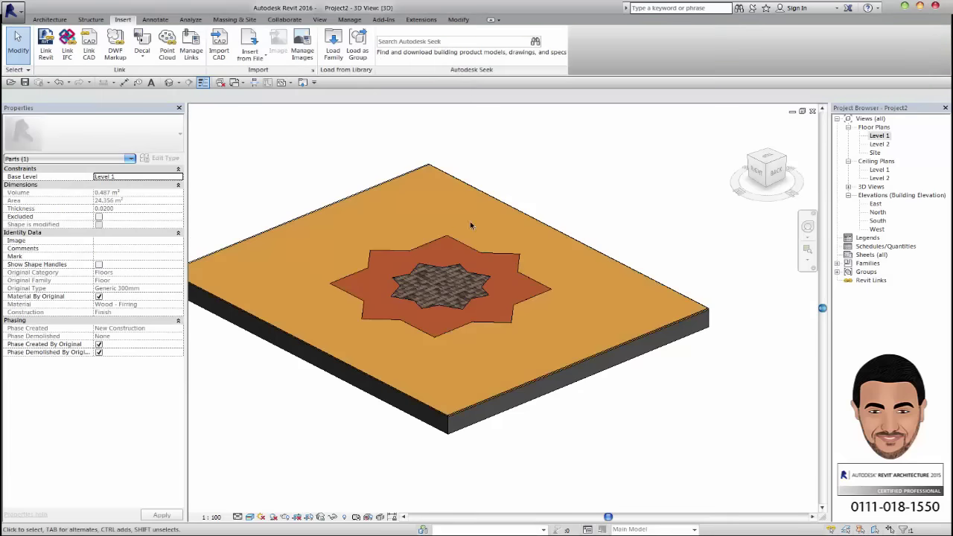
left_click(421, 267)
left_click(439, 286)
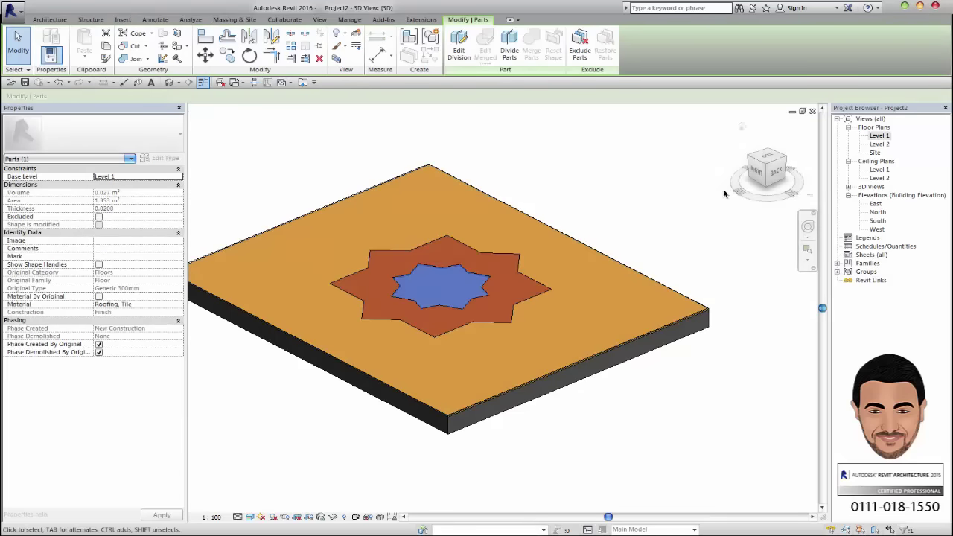
left_click(723, 192)
middle_click_drag(723, 191, 574, 291, "shift")
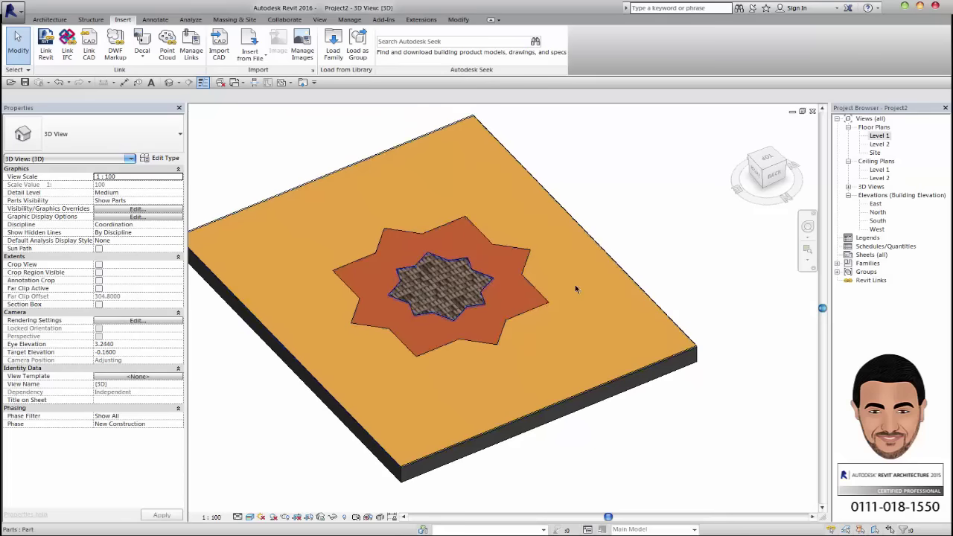
- Show the shape handles of the oak star ring and stretch its top face upward about 0.06 m in the back view
left_click(388, 279)
middle_click_drag(543, 366, 525, 311, "shift")
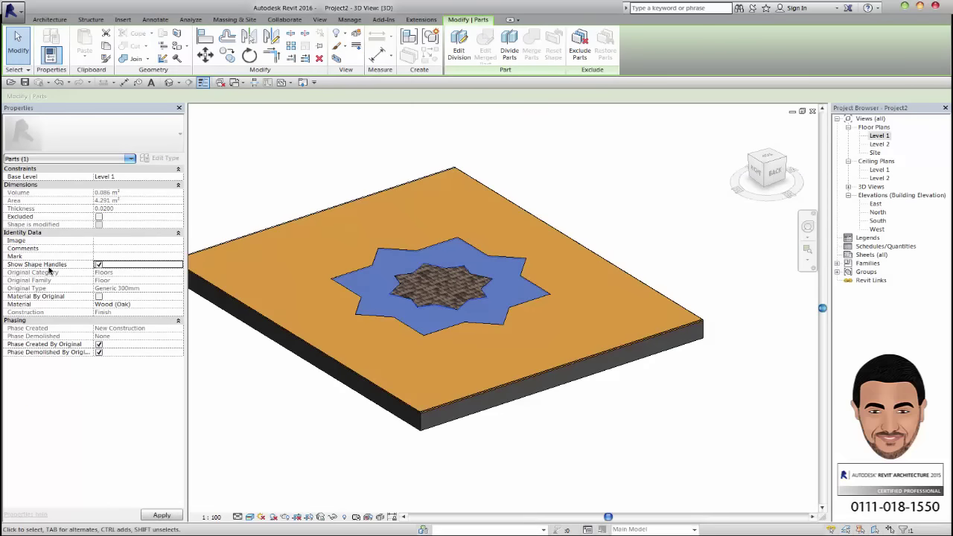
left_click(776, 174)
scroll(502, 306, "up", 2)
left_click_drag(503, 306, 502, 299)
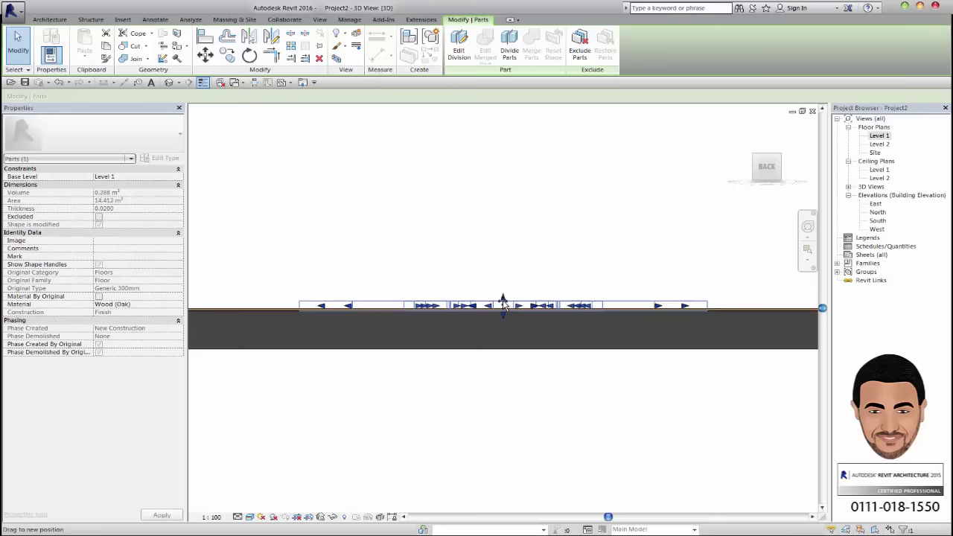
left_click(490, 264)
middle_click_drag(490, 264, 545, 366, "shift")
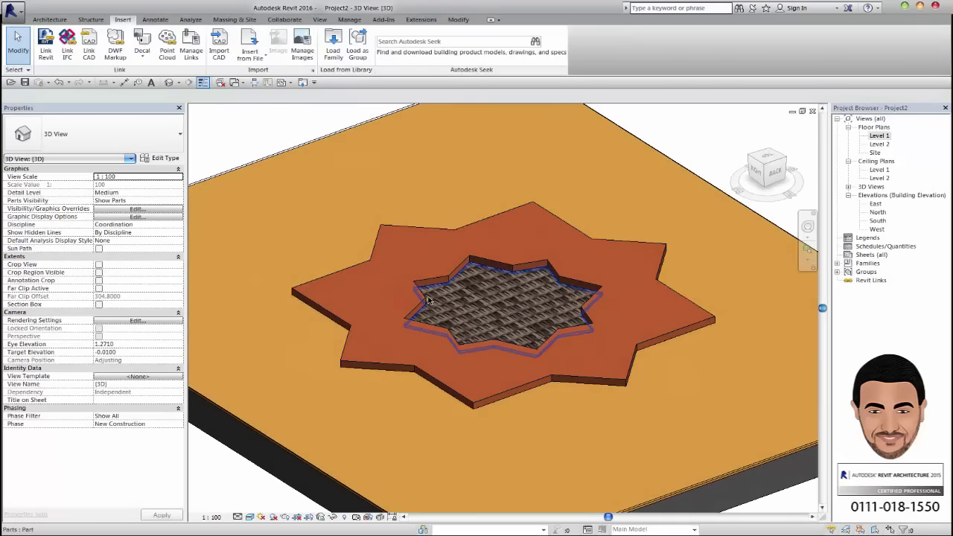
- Stretch the oak star ring's top face further up, to an offset of about 0.16 m
middle_click_drag(481, 333, 445, 329)
left_click(579, 320)
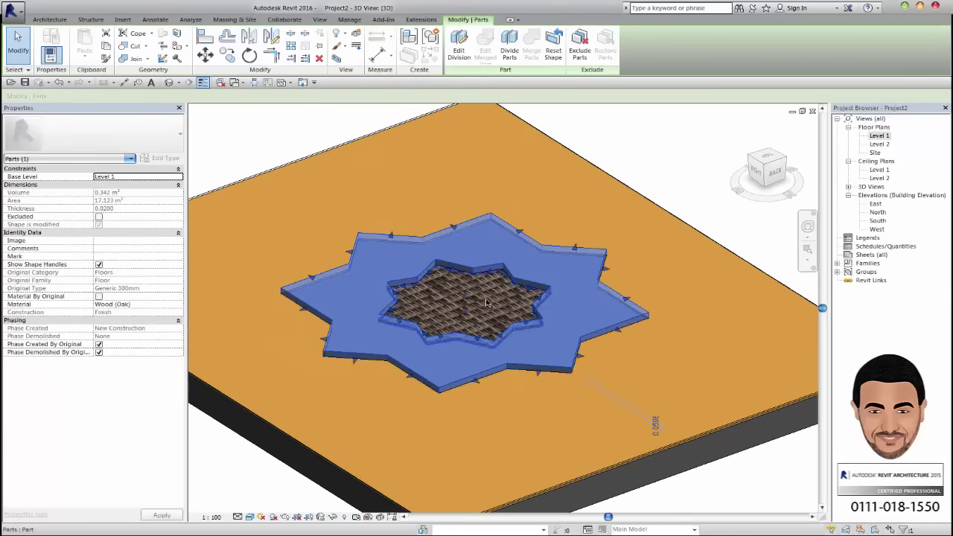
left_click(633, 171)
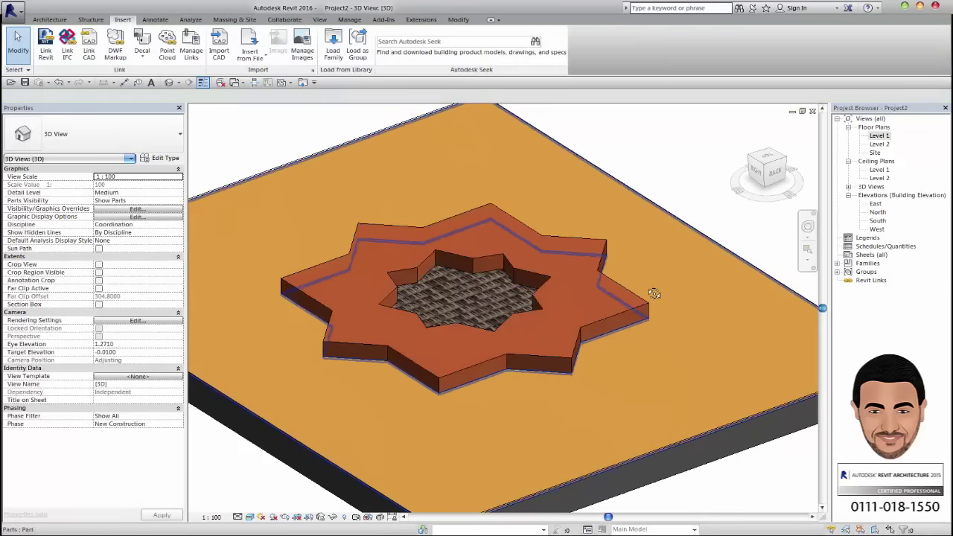
middle_click_drag(655, 294, 695, 279, "shift")
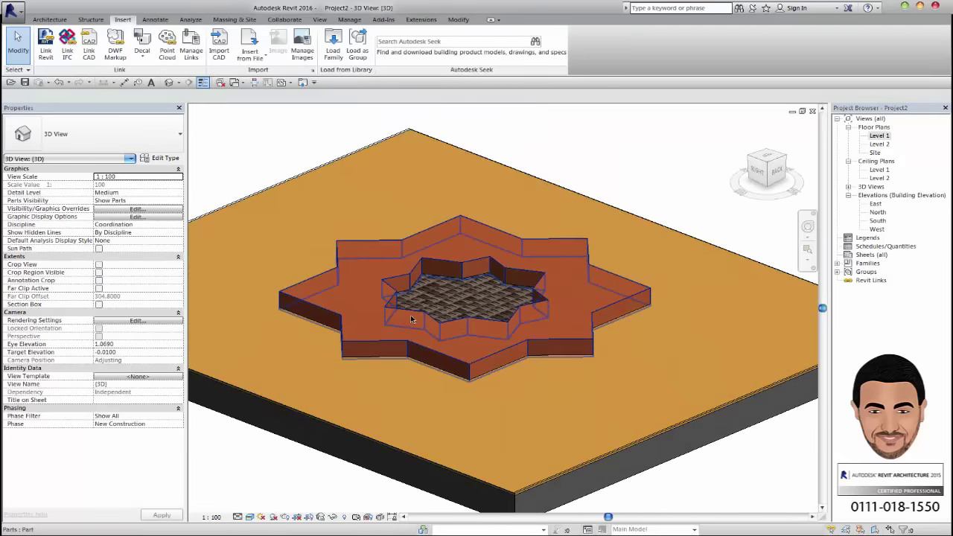
left_click(293, 320)
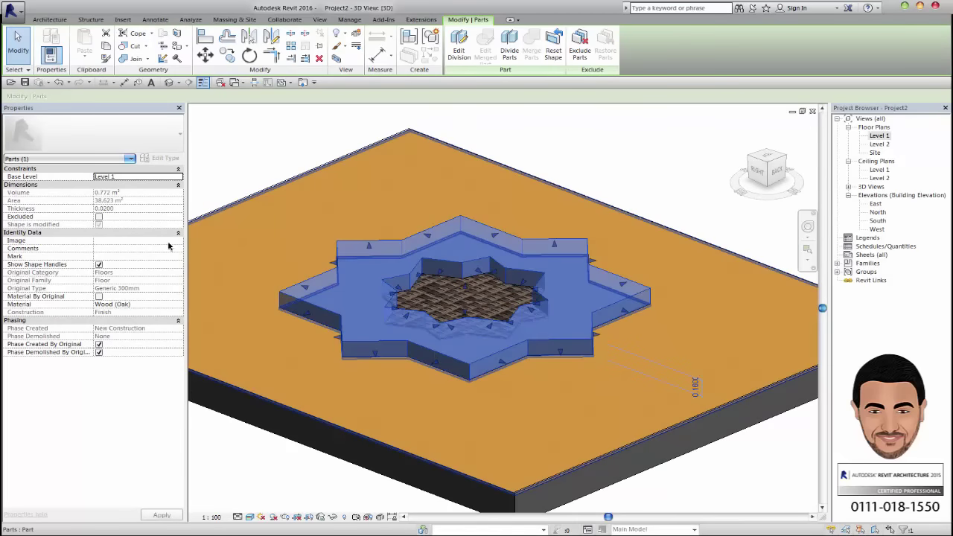